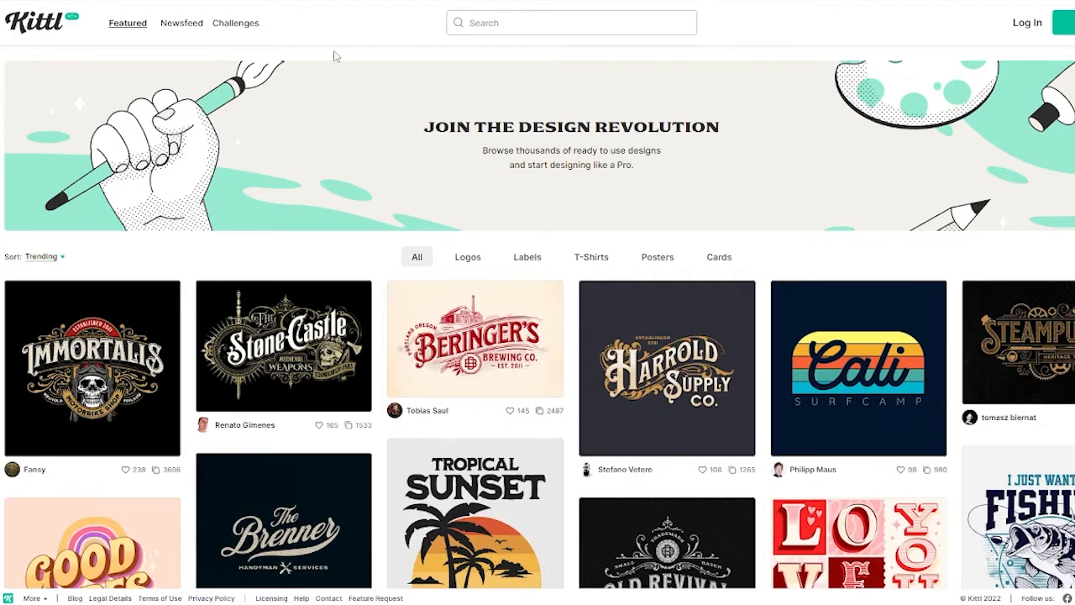
Look through the featured designs, then sign up for a free account with Google.
scroll(333, 56, down, 7)
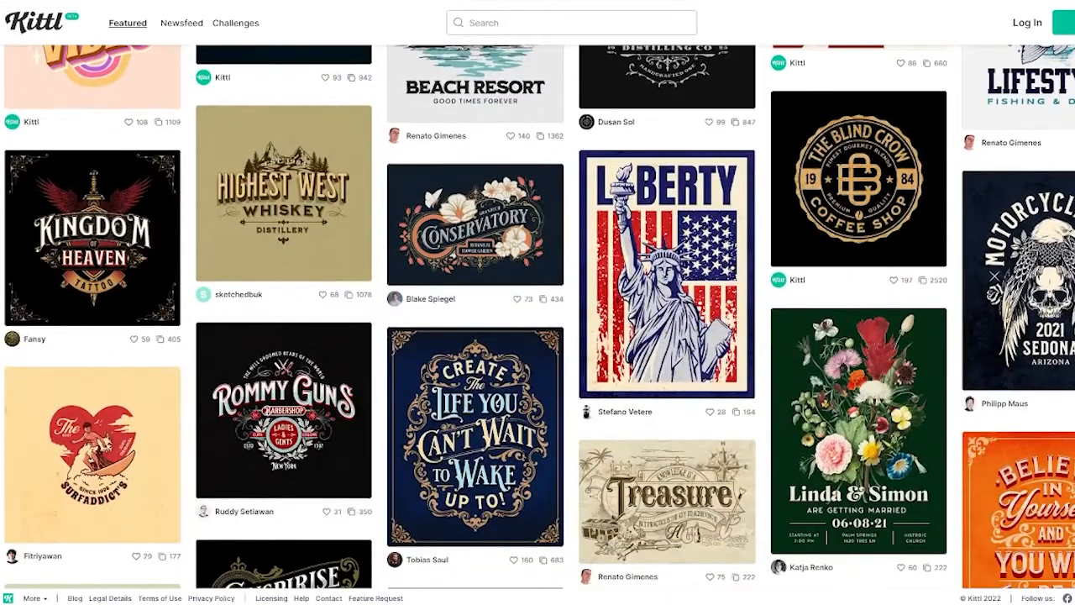
scroll(540, 317, up, 2)
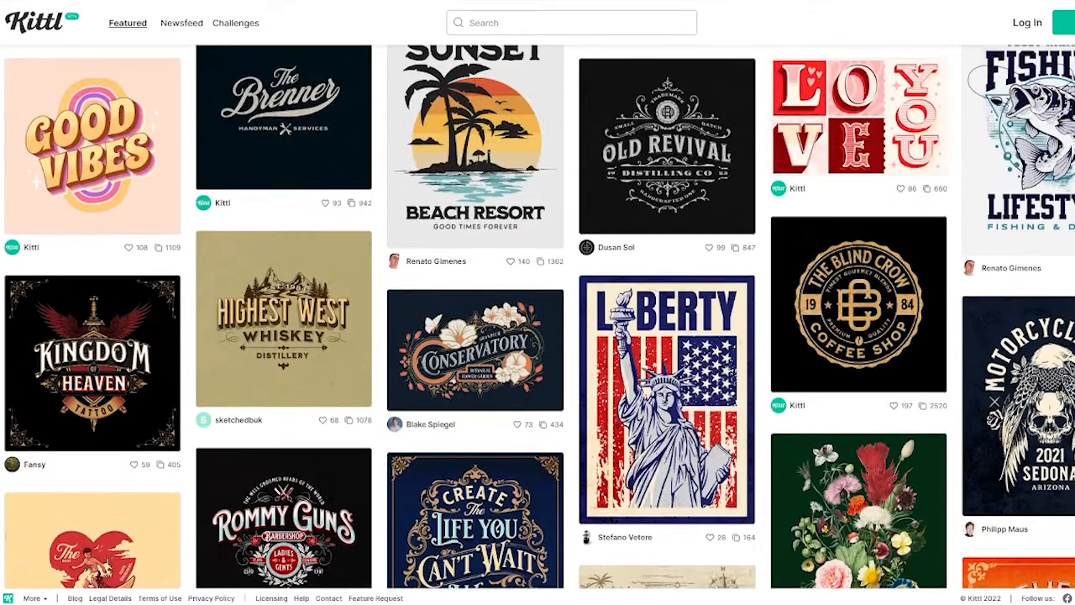
scroll(539, 318, up, 6)
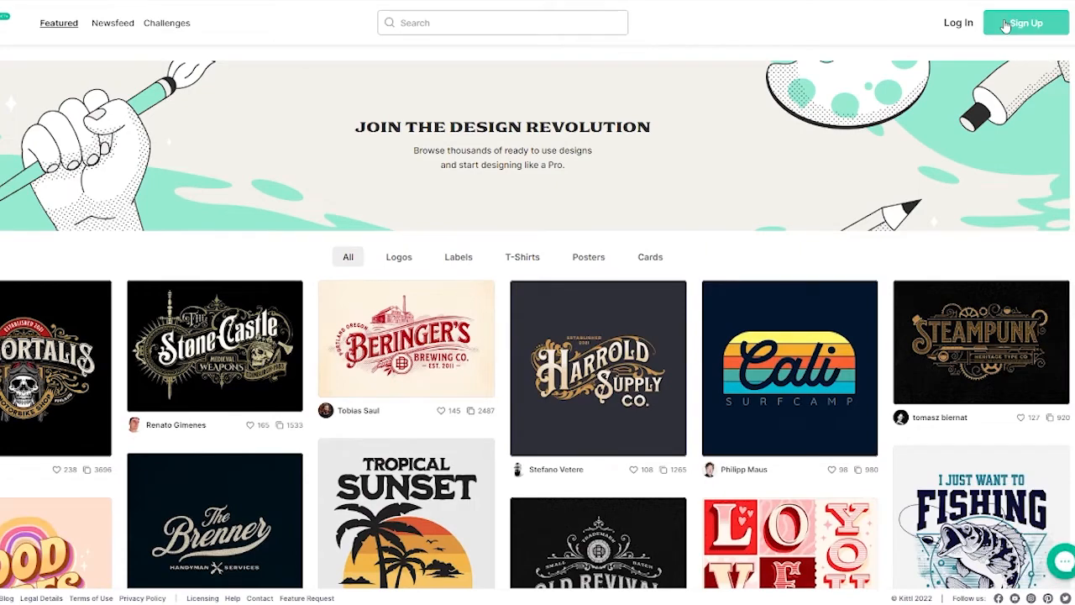
click(1073, 25)
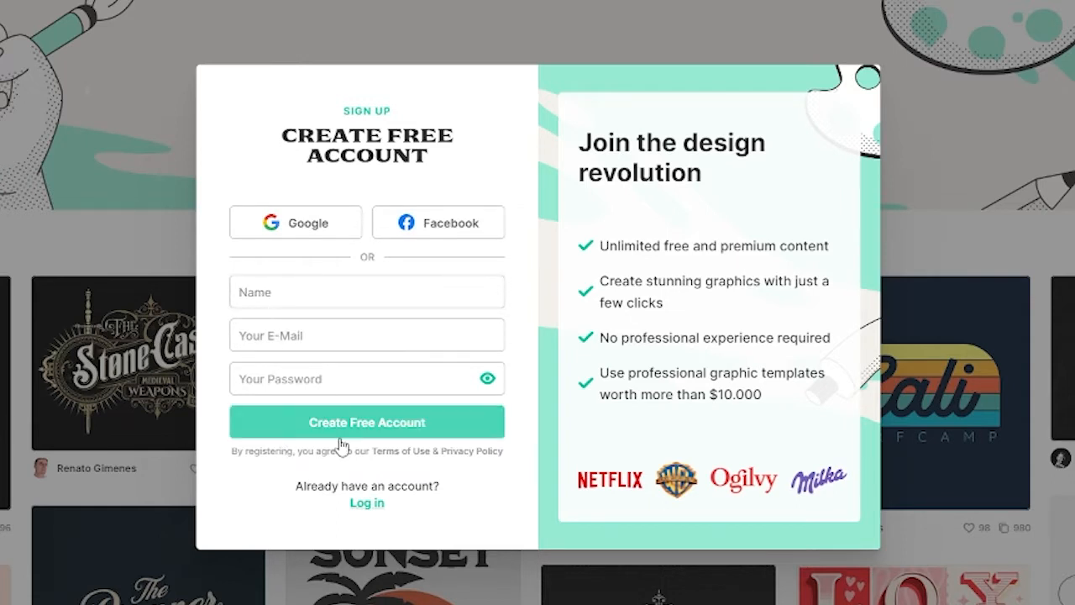
click(292, 241)
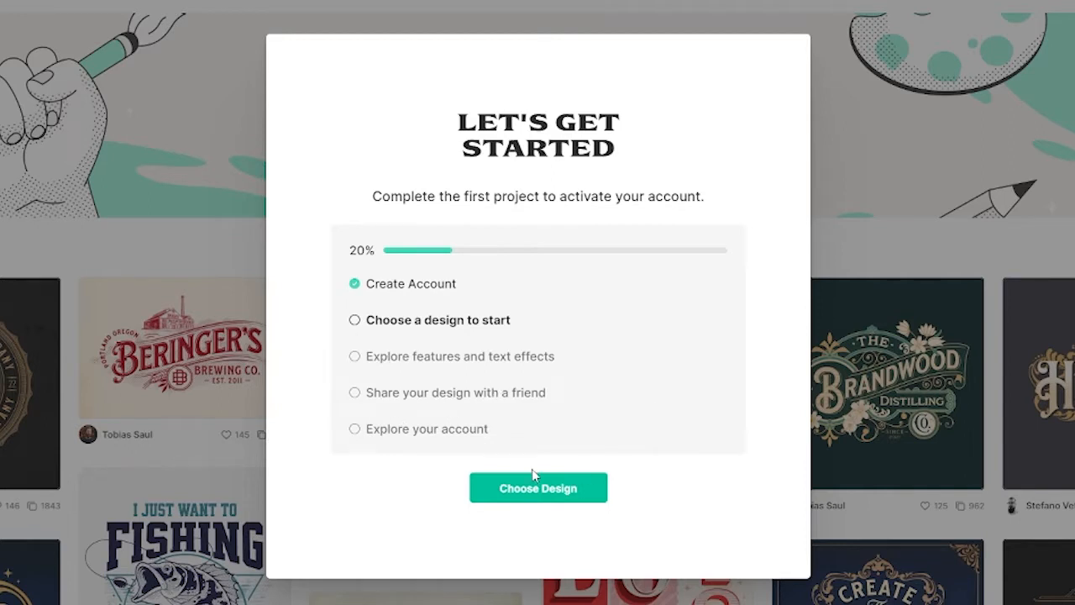
Begin the first activation project with the "Create Something Beautiful Today" greeting design.
drag(350, 252, 375, 252)
click(547, 490)
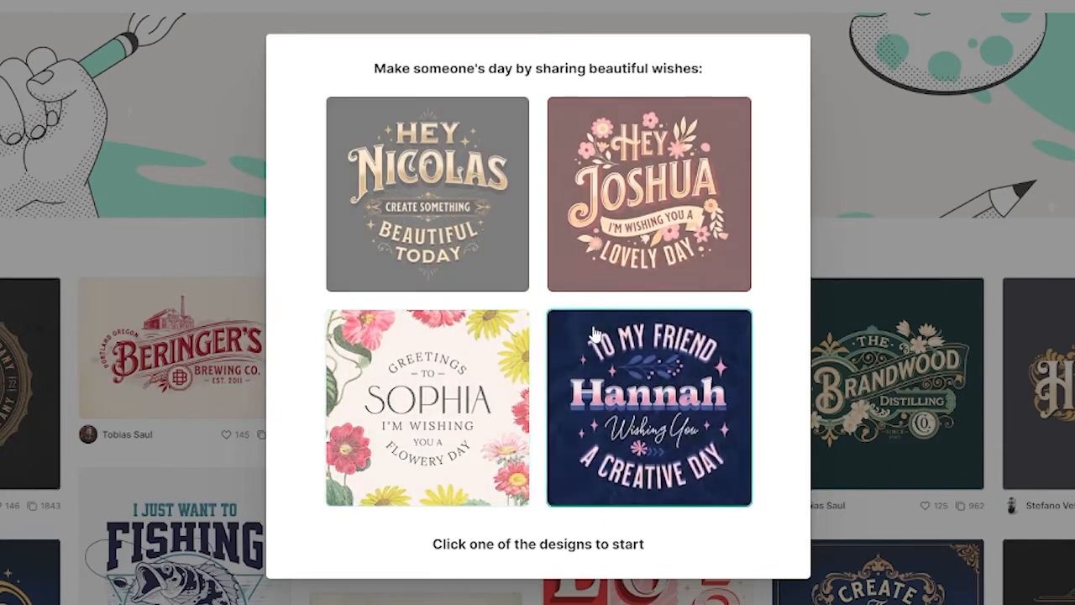
click(445, 228)
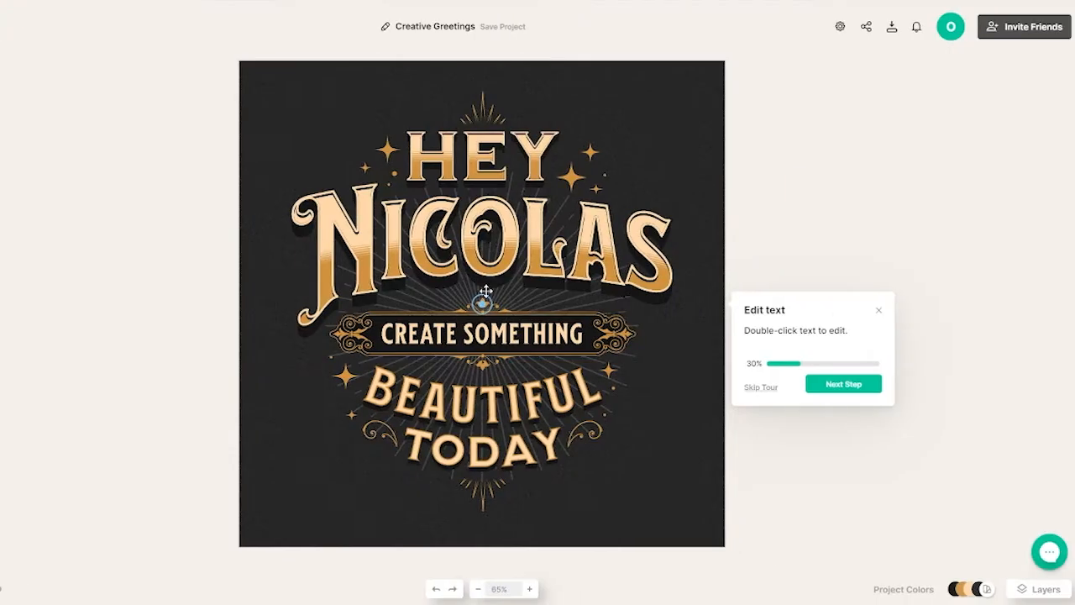
Change the gold ornaments of the "CREATE SOMETHING" banner to blue 484dd4 and advance the guided tour.
scroll(484, 333, down, 3)
scroll(487, 333, up, 3)
click(471, 339)
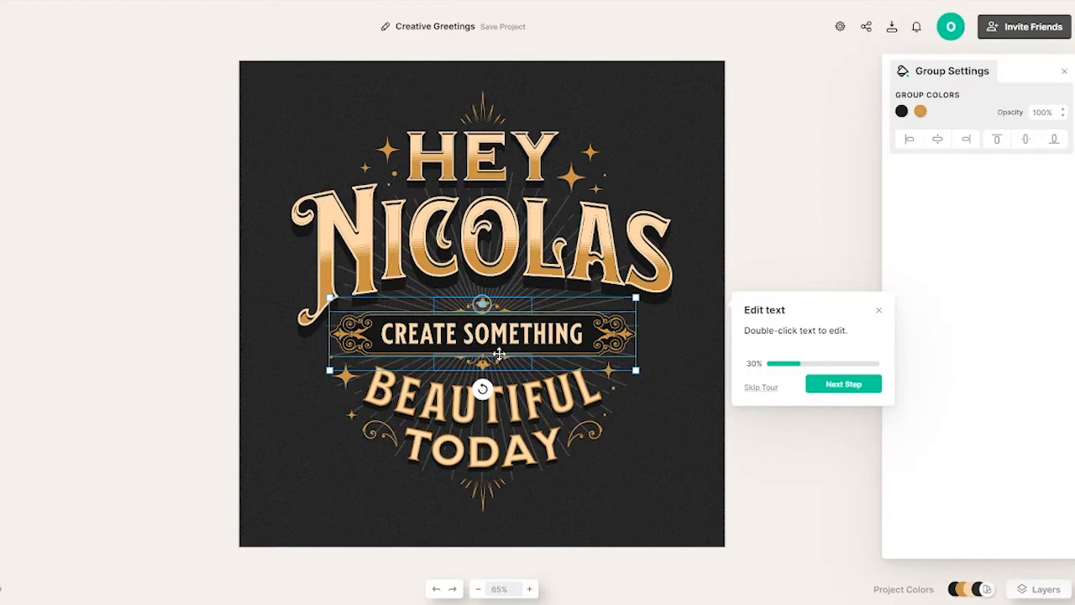
click(922, 114)
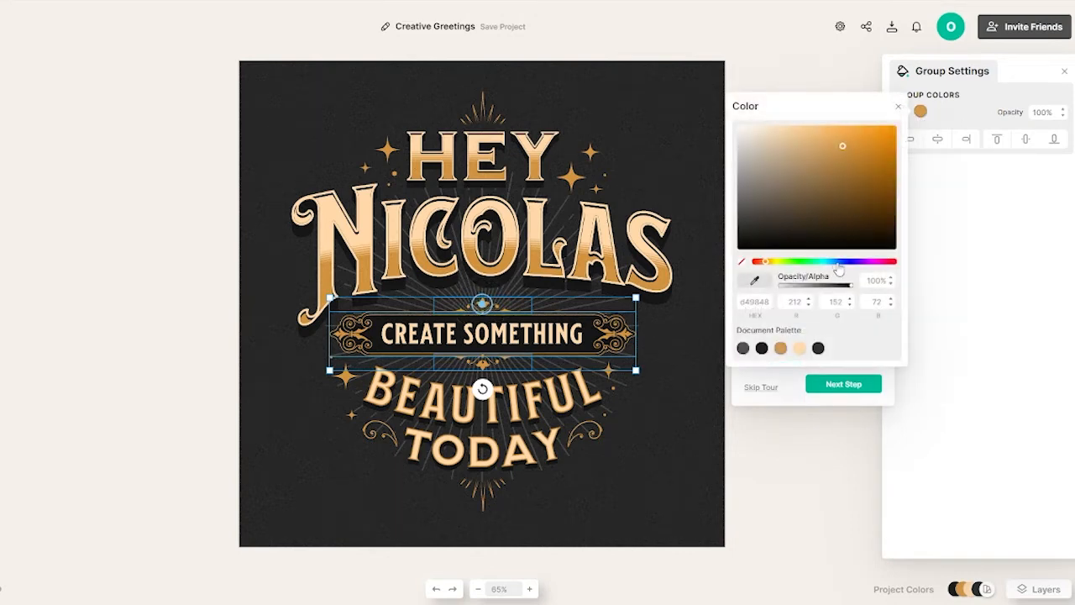
drag(835, 263, 849, 266)
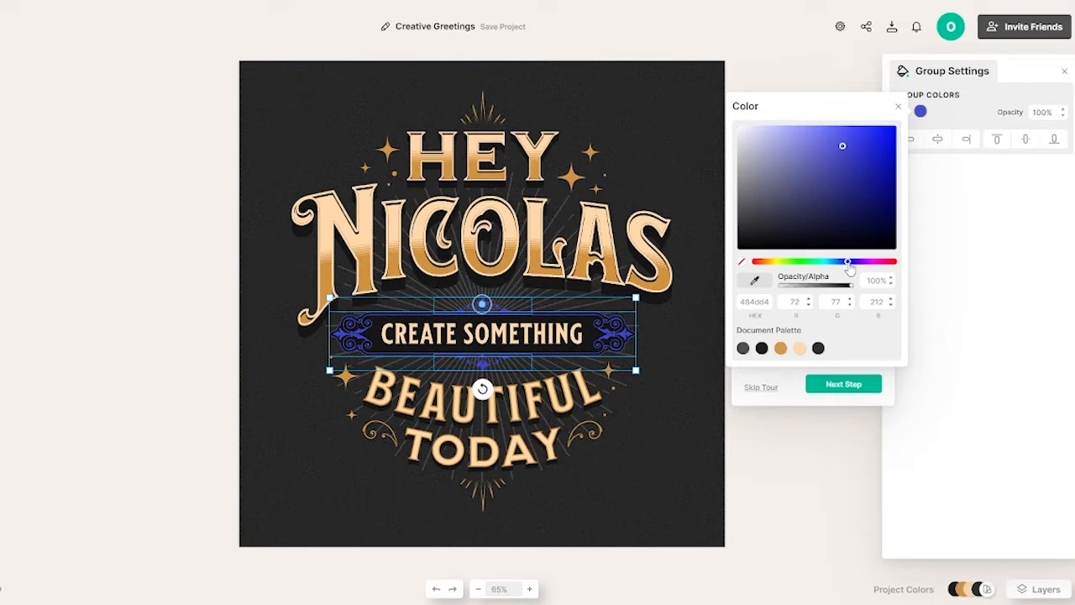
click(848, 386)
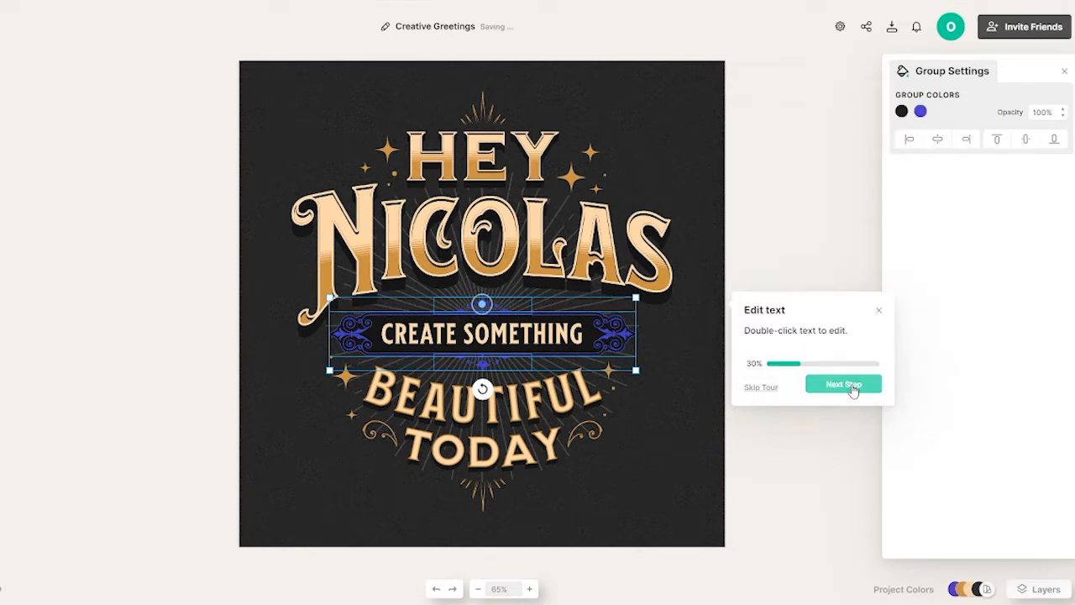
click(853, 389)
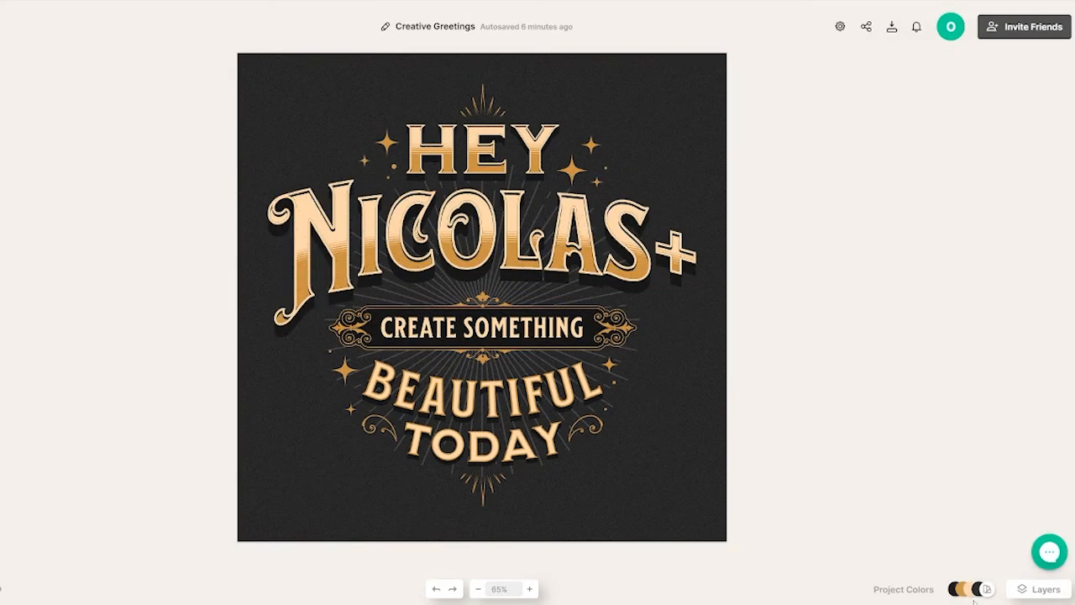
Try the Purple Mint, Retro Summer, Mango Dreams and Purple Clouds palettes on the whole design, finishing with Cold Forest.
mouse_move(971, 594)
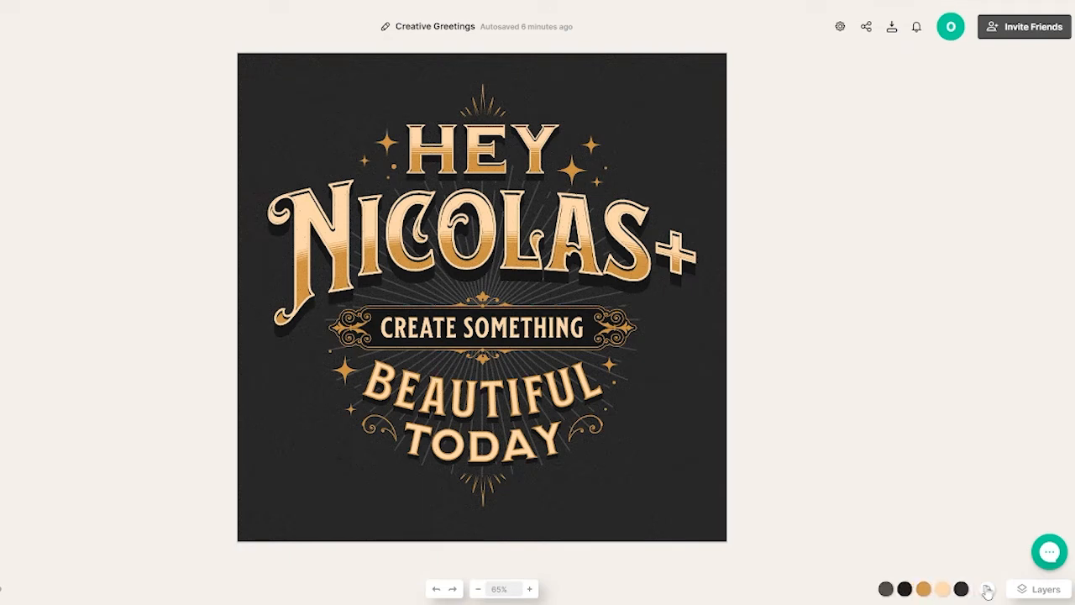
click(988, 591)
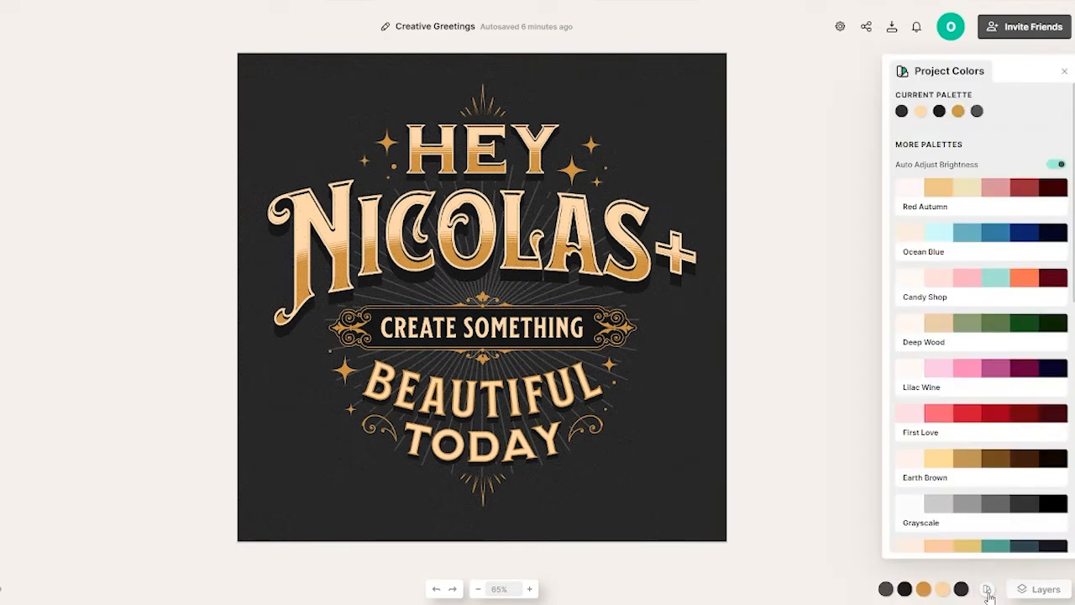
scroll(949, 294, down, 6)
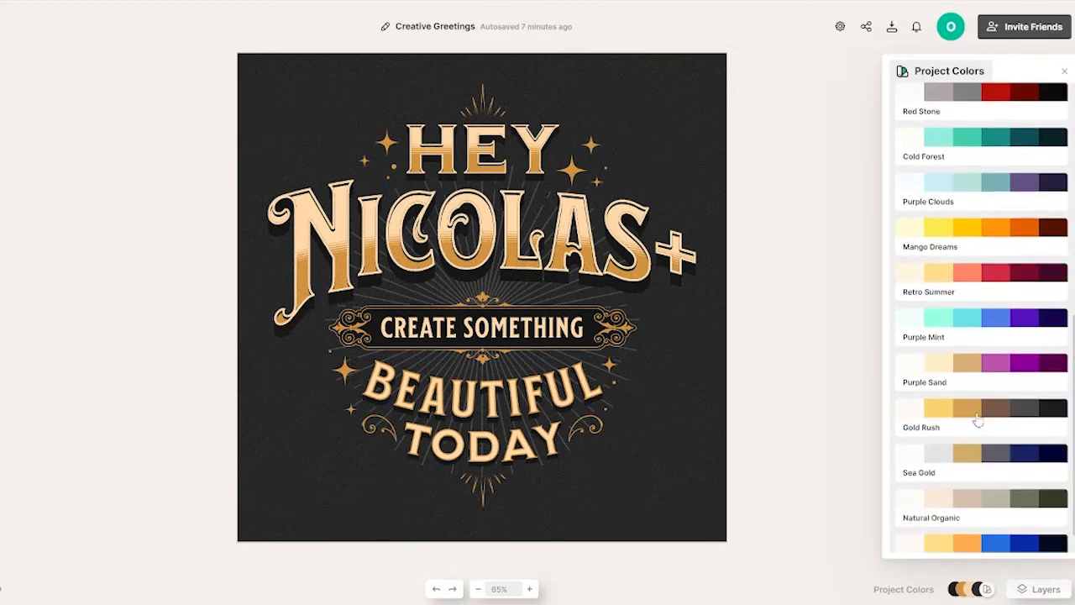
scroll(974, 452, up, 4)
scroll(999, 521, down, 2)
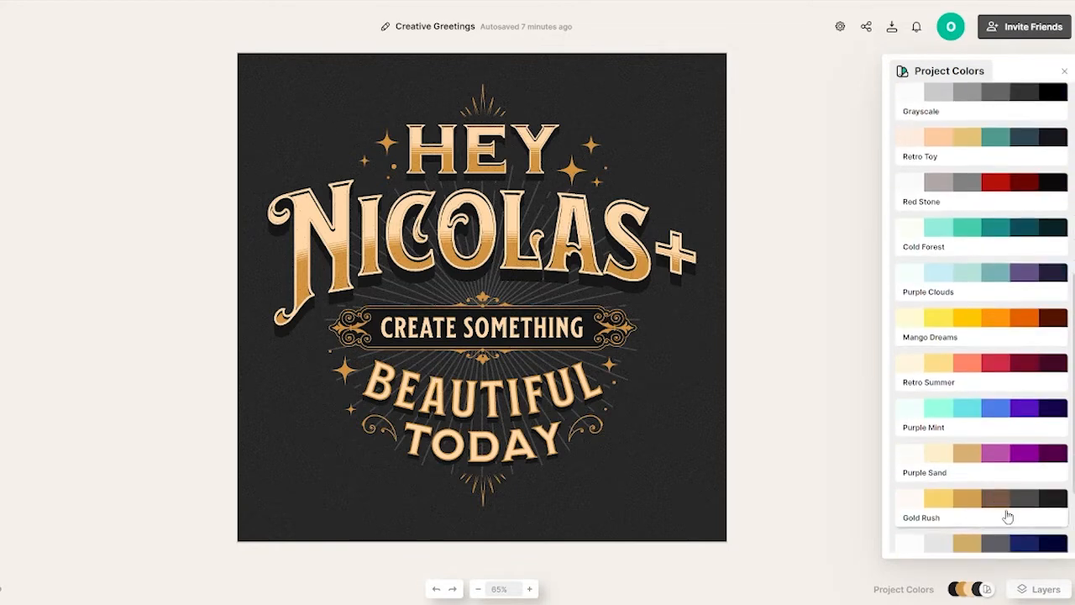
click(920, 433)
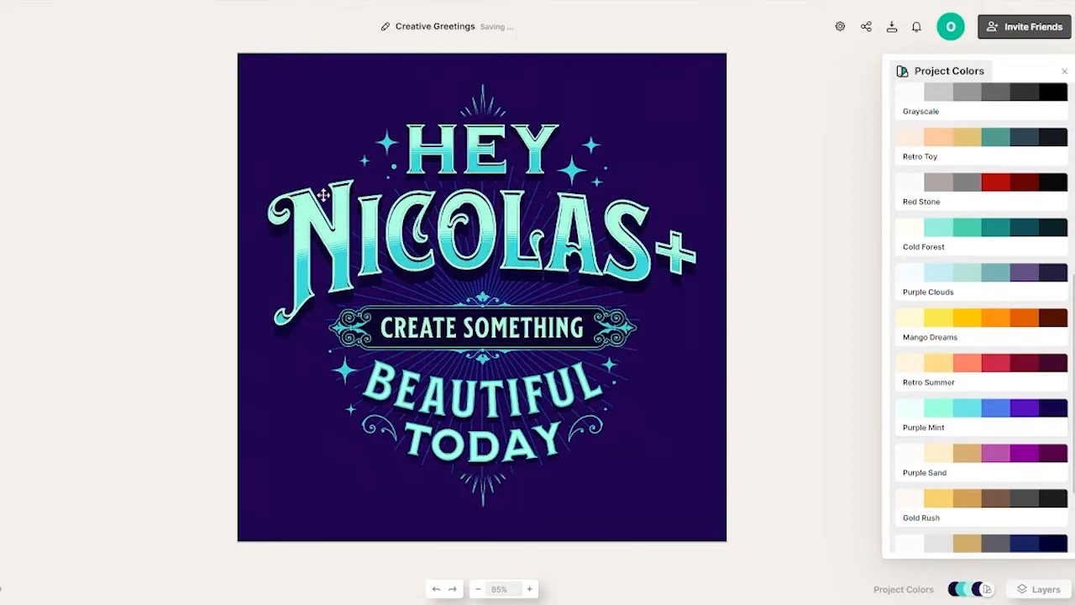
click(966, 380)
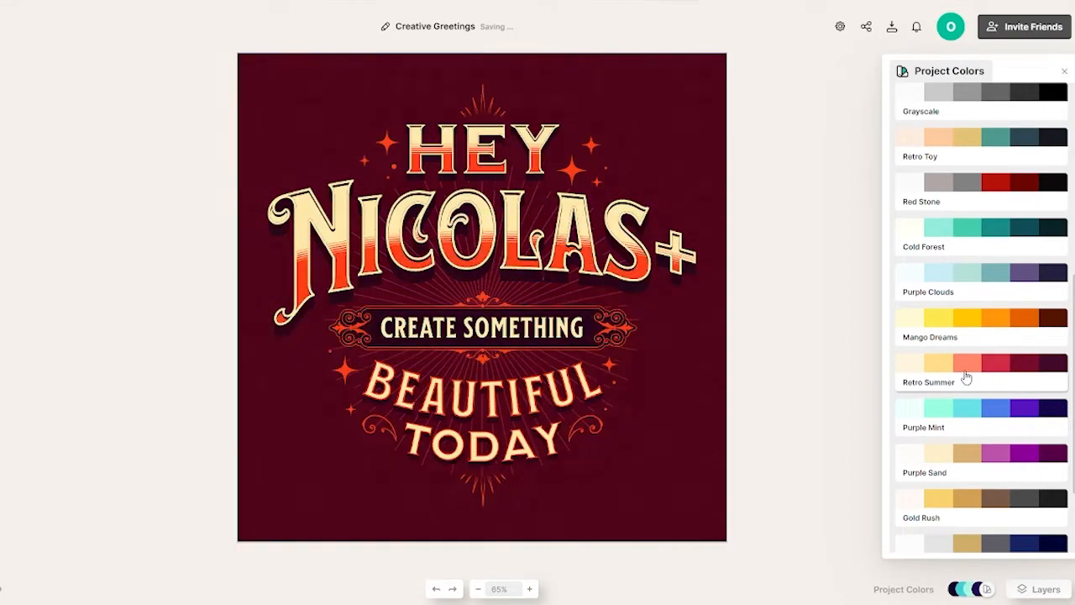
click(969, 337)
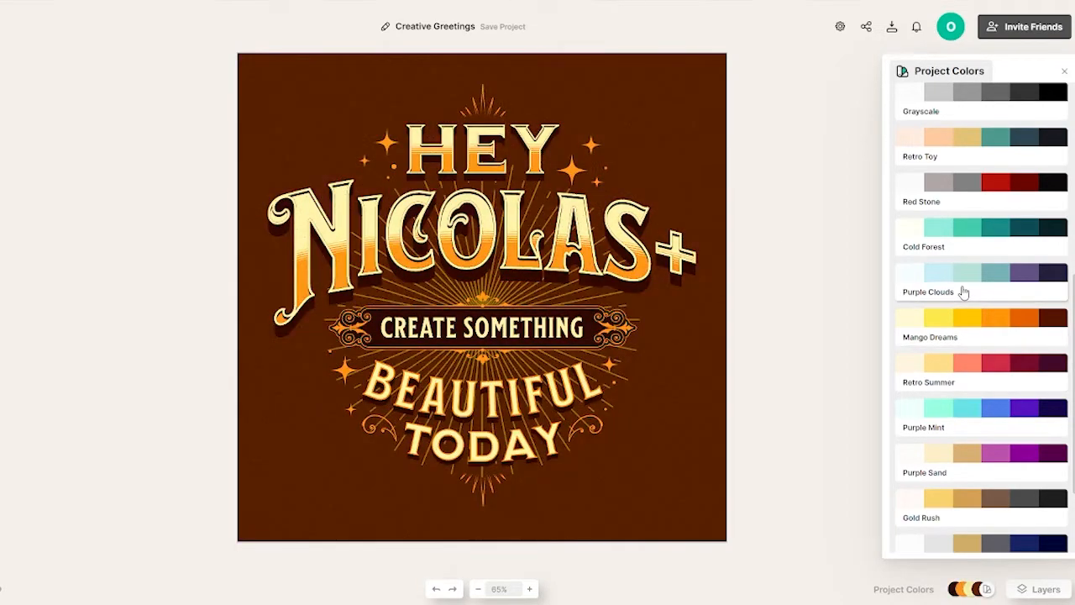
click(961, 291)
click(965, 251)
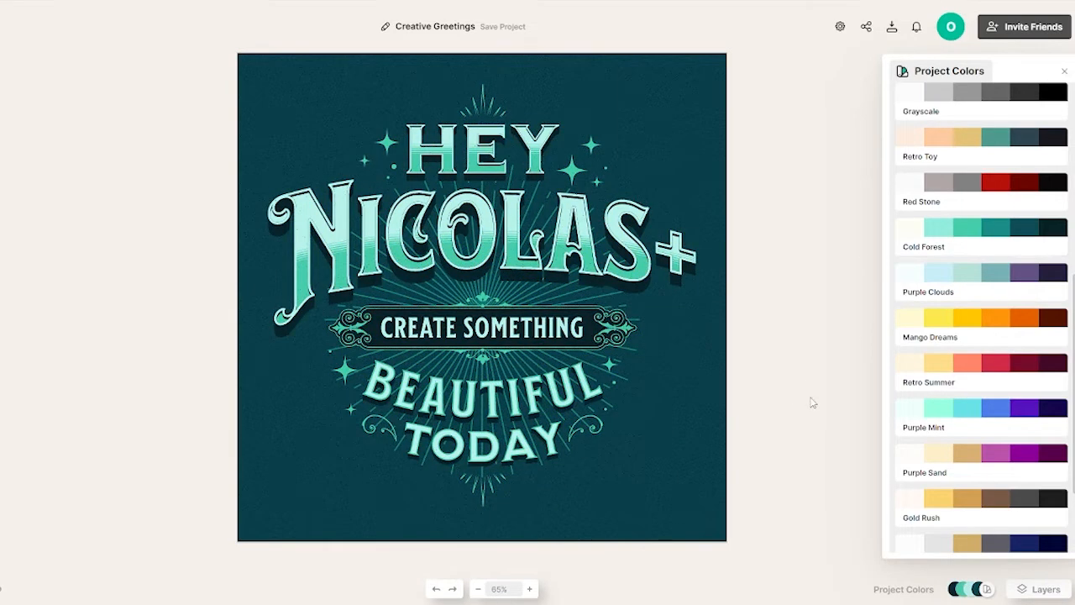
click(842, 308)
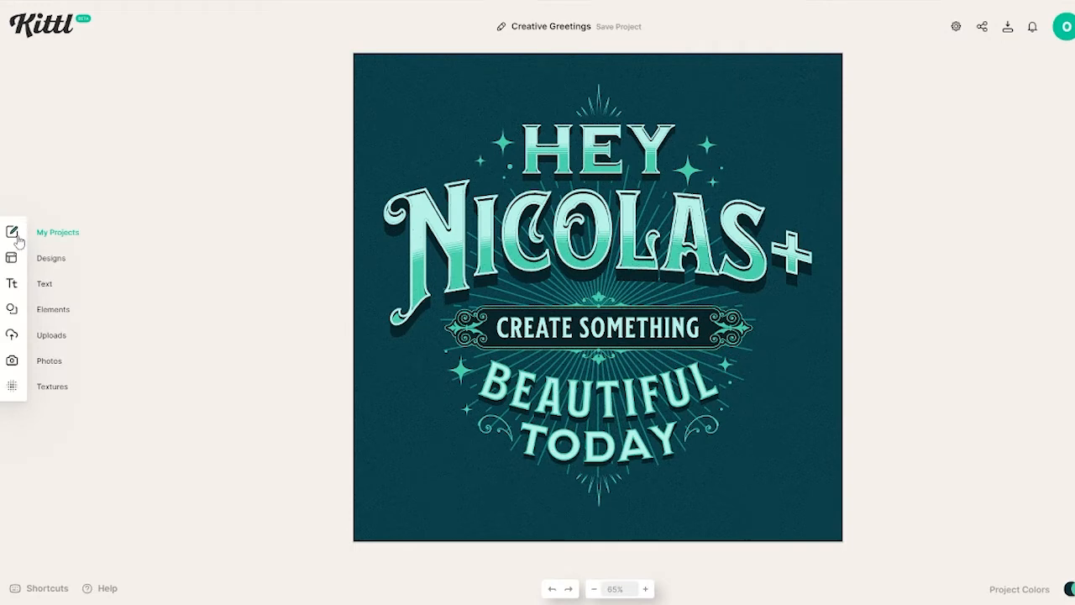
View the saved projects, leave the editor for the featured gallery, and dismiss the Design Challenges announcement.
click(17, 241)
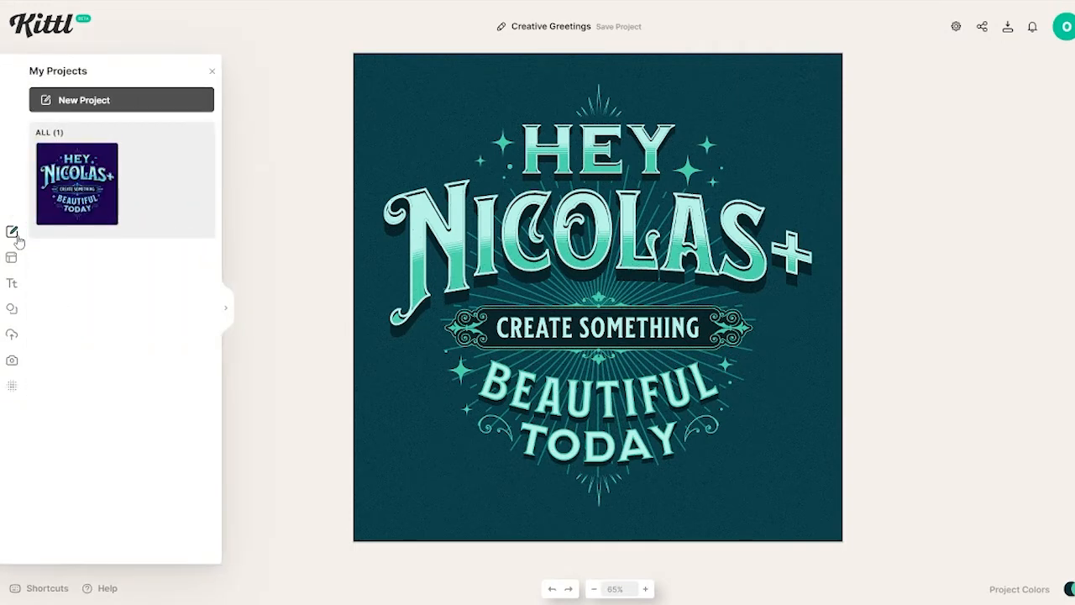
click(18, 241)
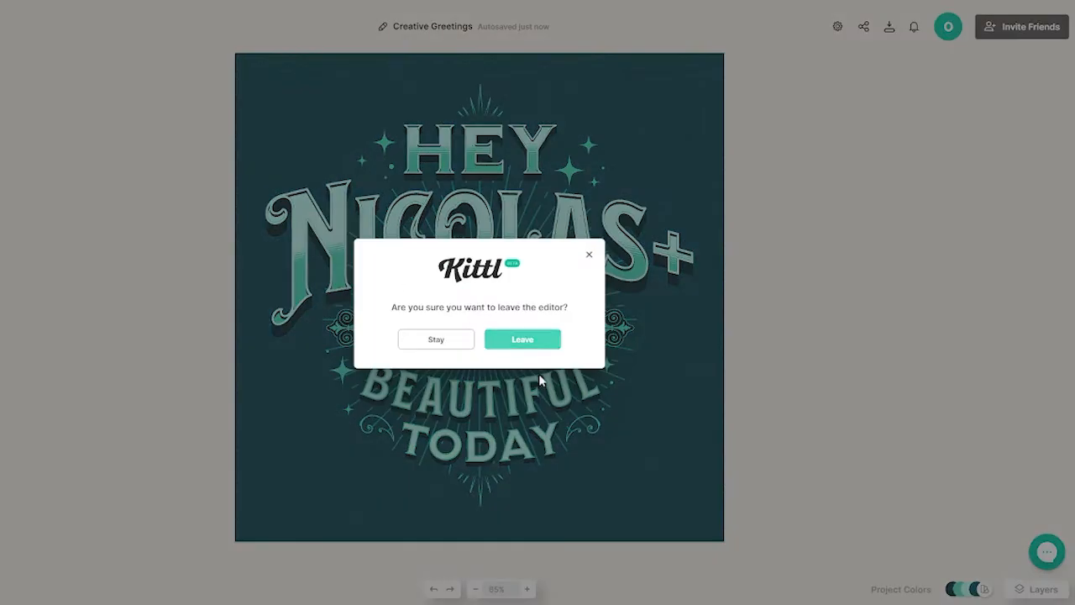
click(512, 346)
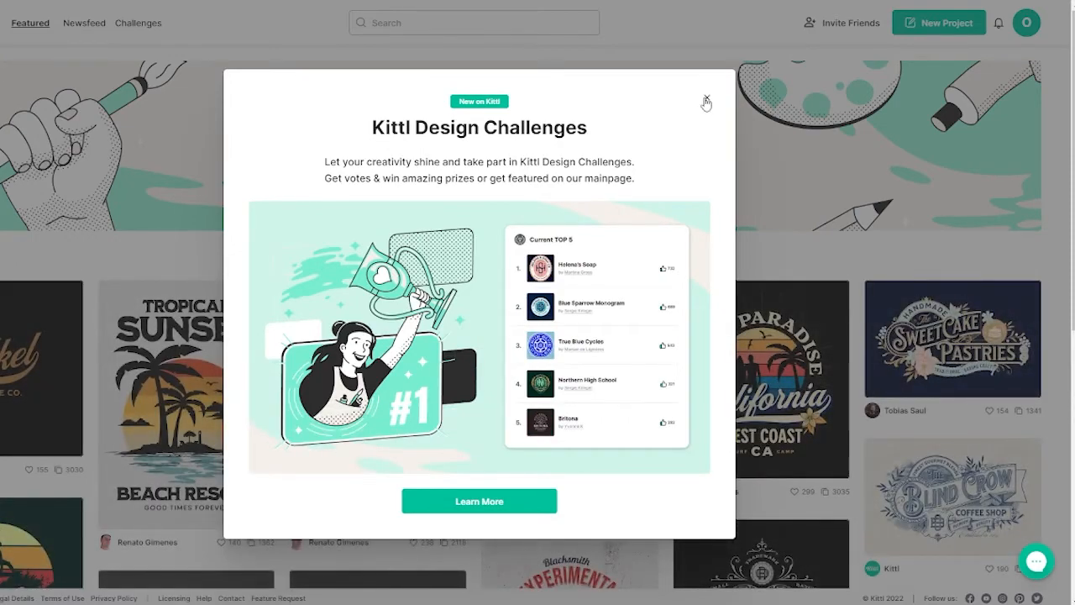
click(706, 103)
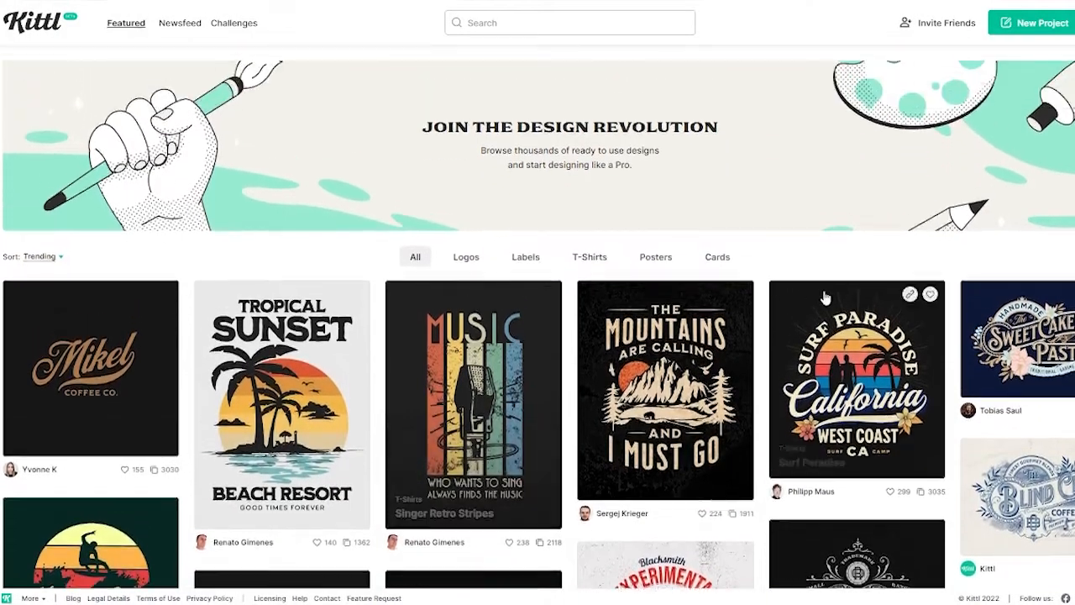
Browse the Logos, T-Shirts, Posters and Cards design categories, ending with all designs.
click(468, 256)
click(586, 260)
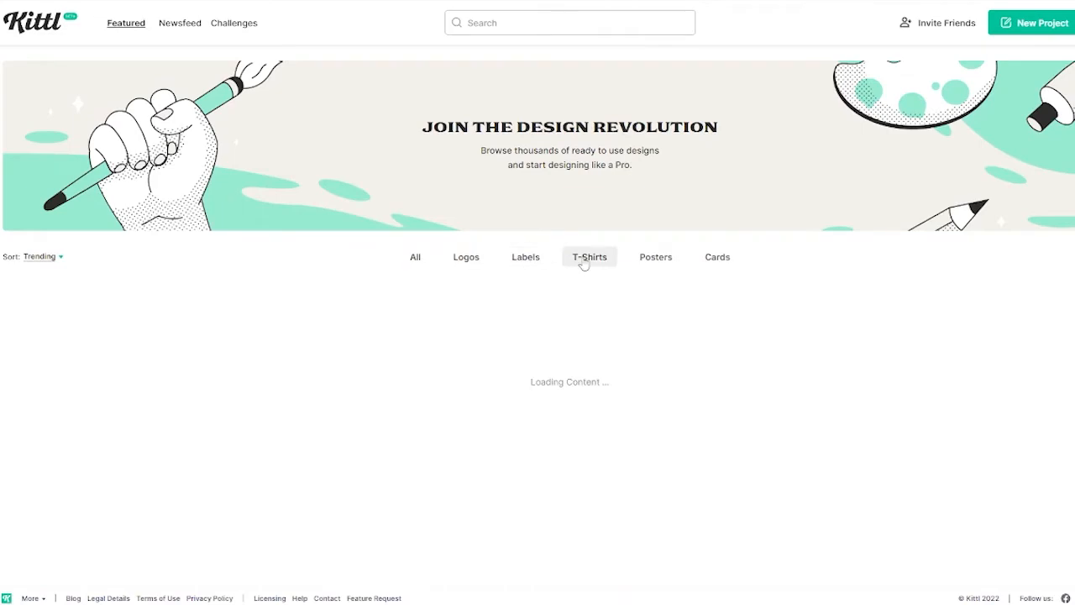
click(667, 262)
click(724, 269)
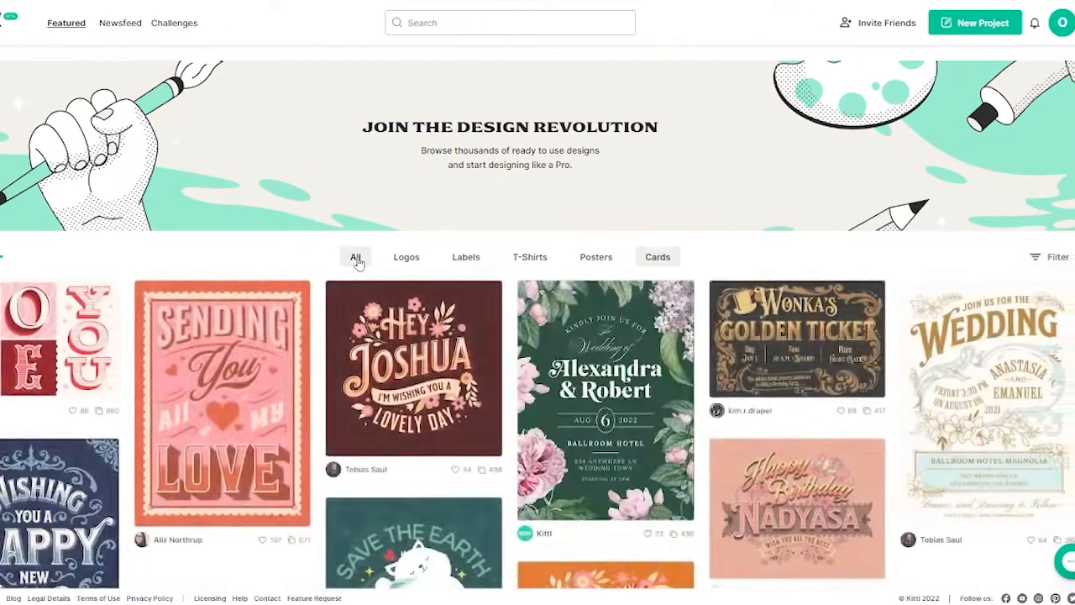
click(412, 258)
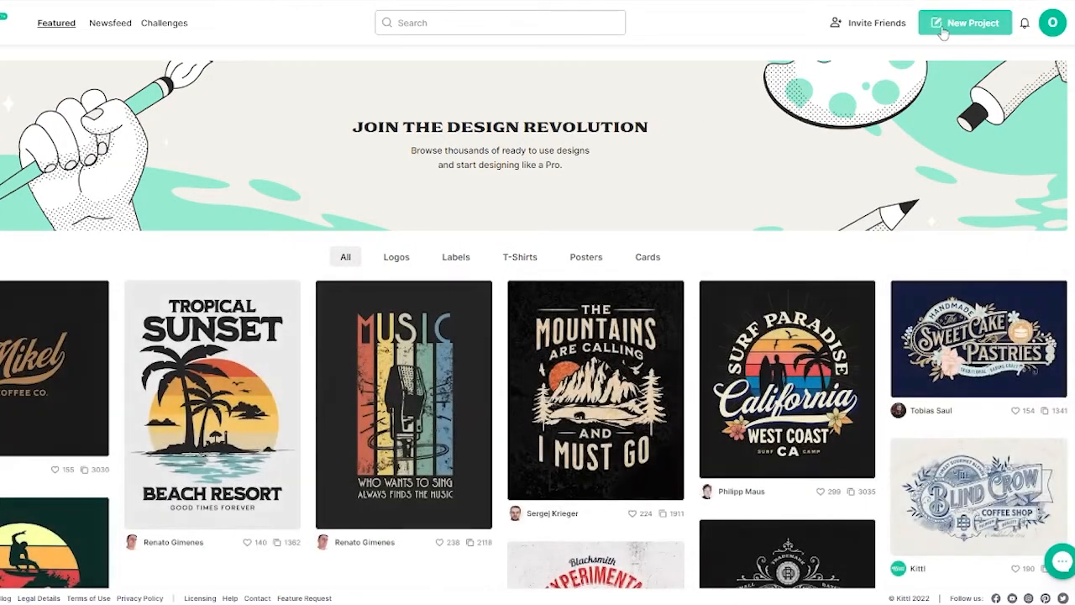
Create a new blank project and return to the featured designs gallery.
click(954, 32)
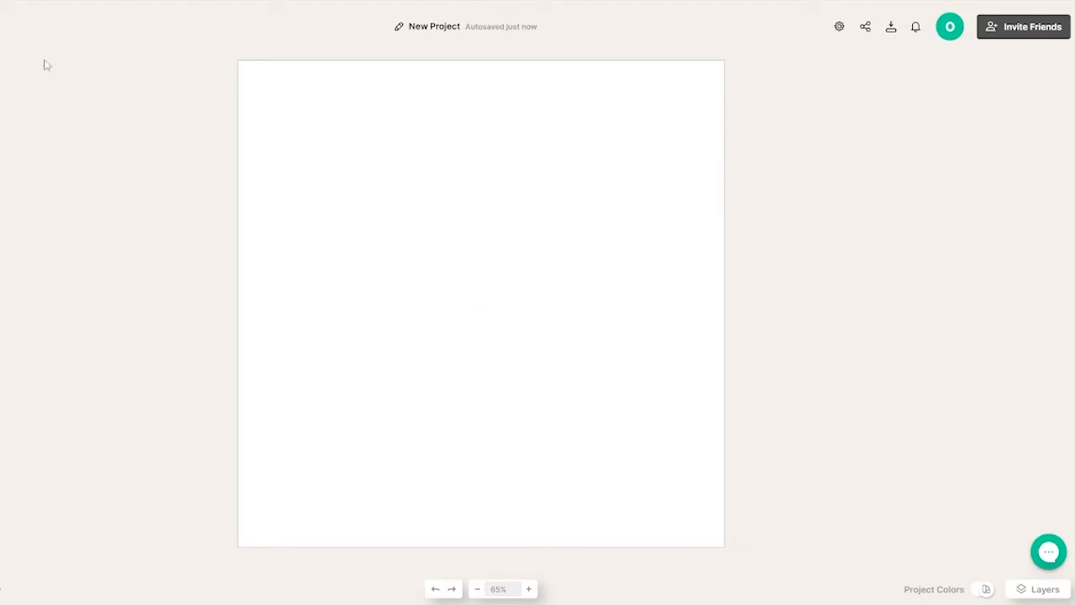
click(5, 18)
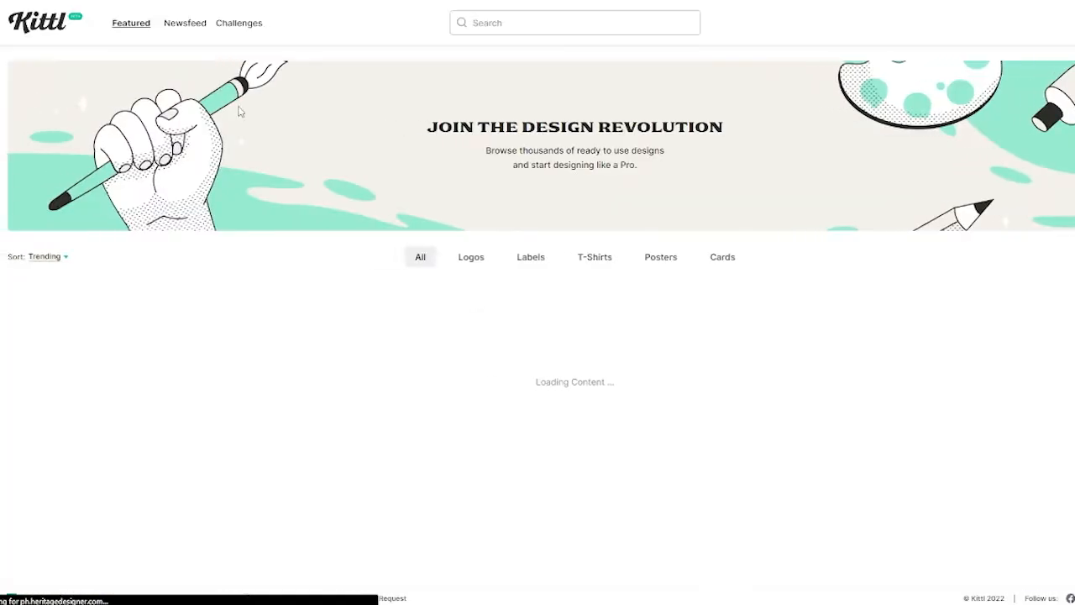
Examine the trending featured designs and filter the gallery to the Labels category.
scroll(429, 403, down, 2)
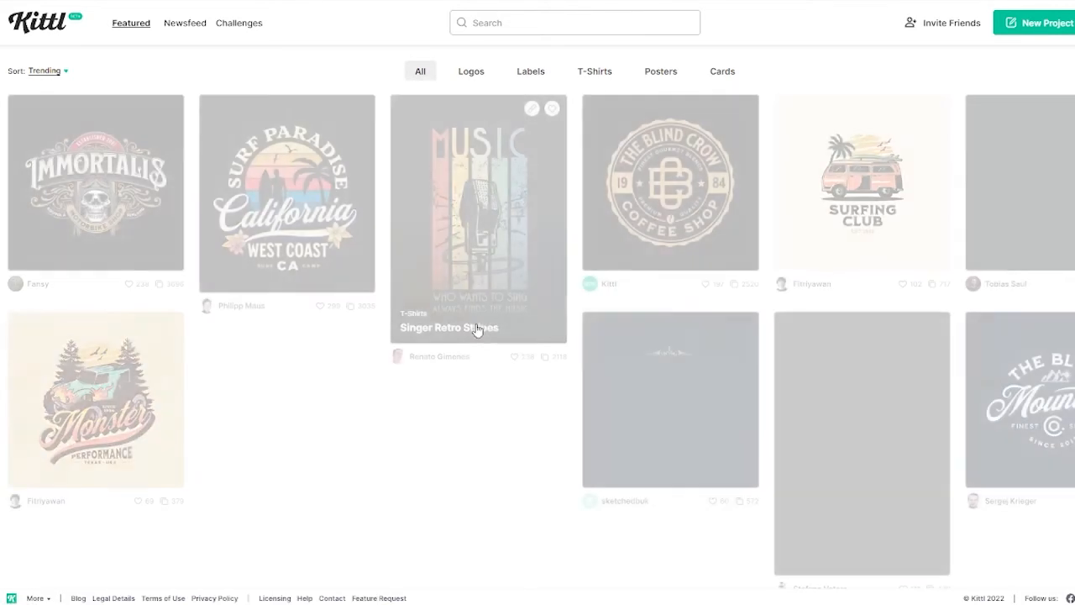
scroll(574, 413, down, 1)
scroll(575, 412, down, 2)
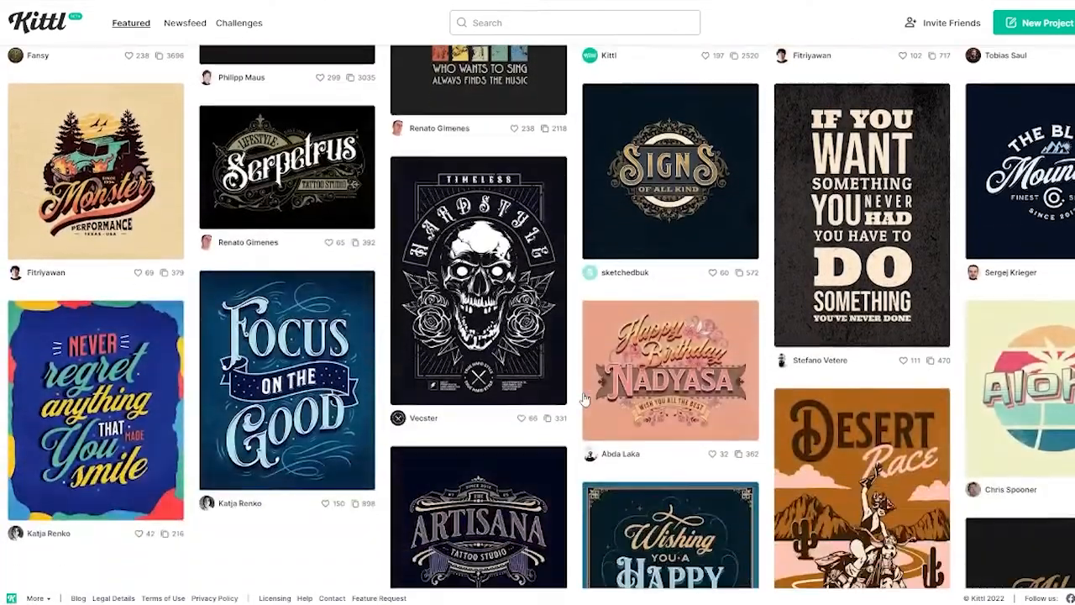
scroll(586, 397, down, 3)
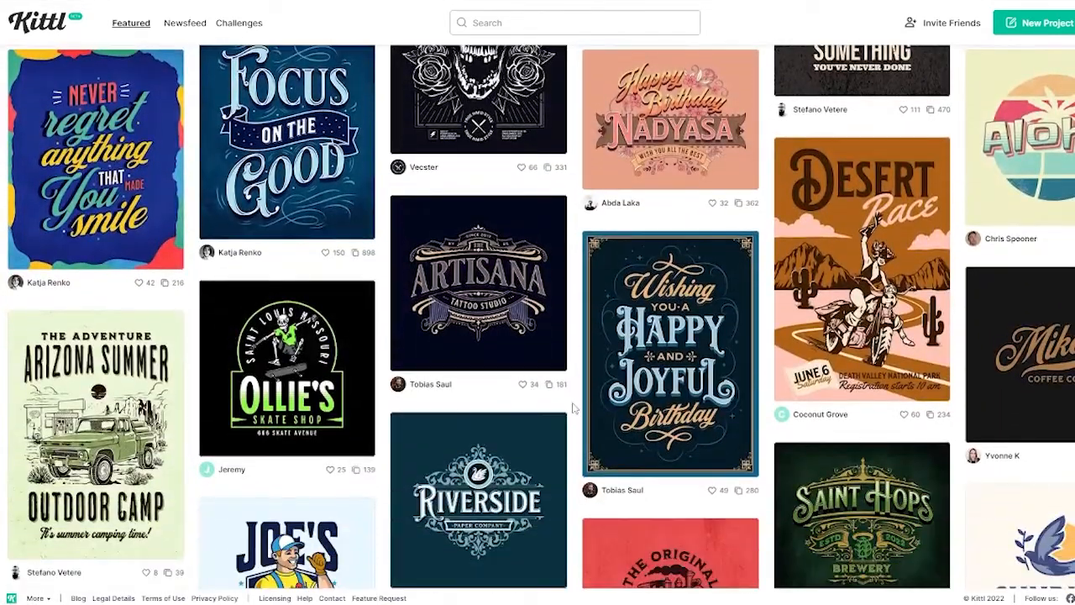
scroll(553, 464, down, 2)
scroll(553, 471, up, 10)
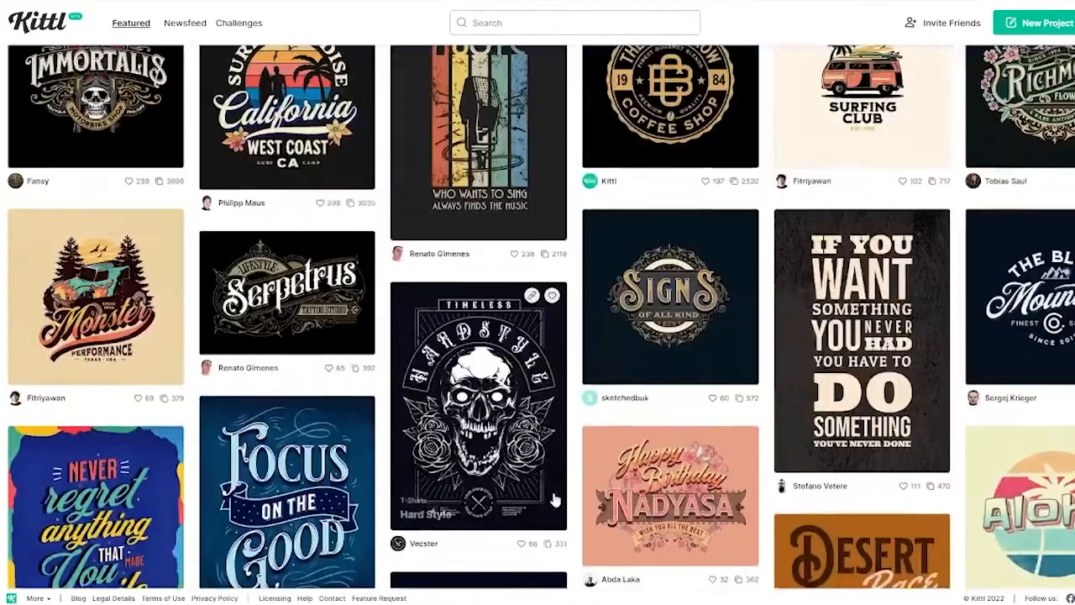
click(519, 265)
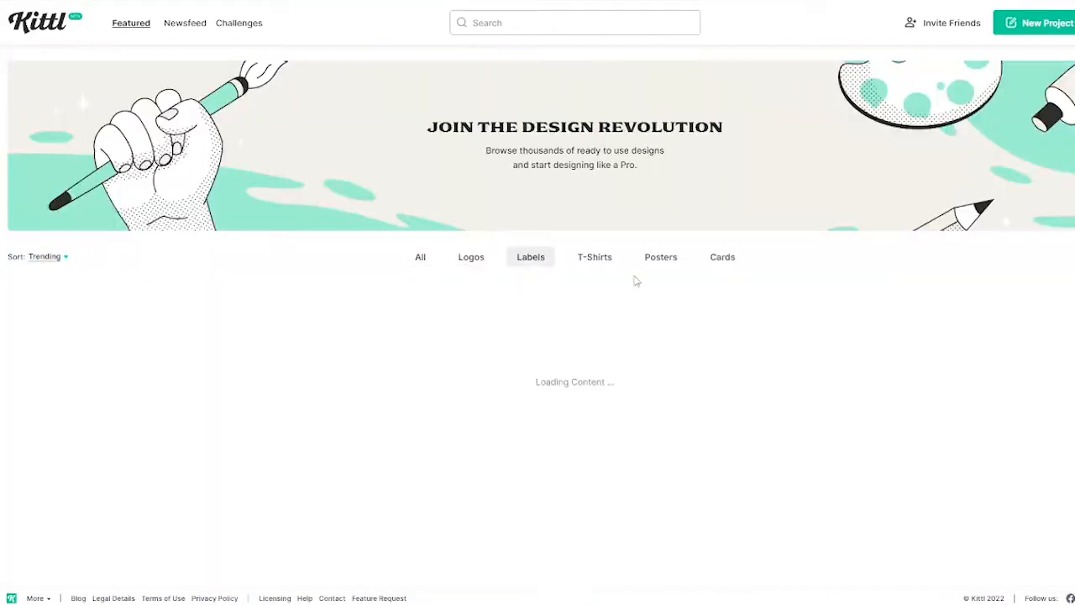
Browse the Labels designs, switch the gallery to the T-Shirts category and look through its trending designs.
scroll(575, 353, down, 5)
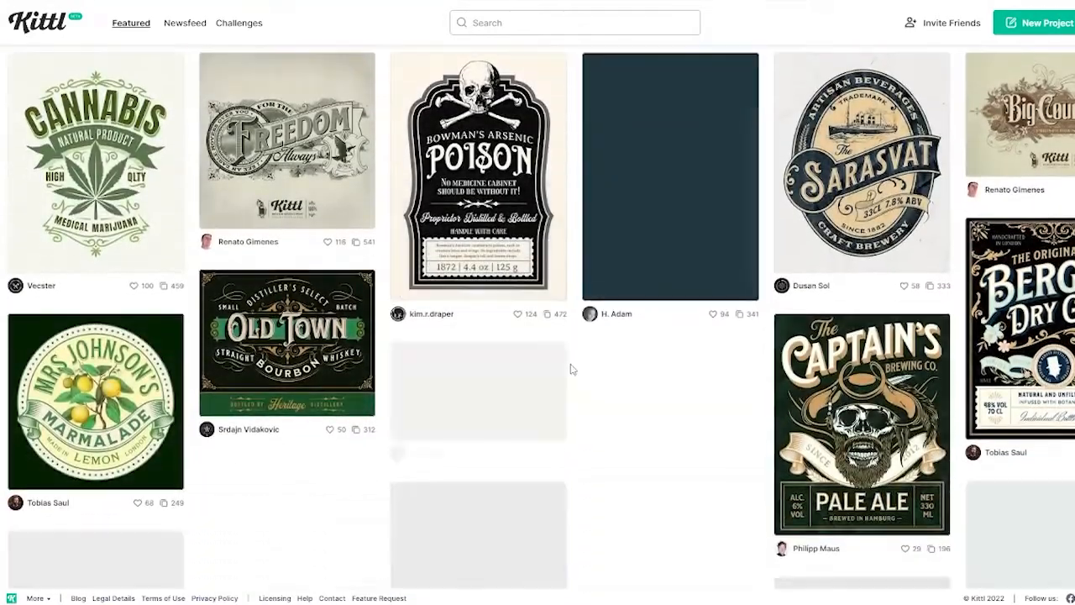
scroll(571, 370, up, 5)
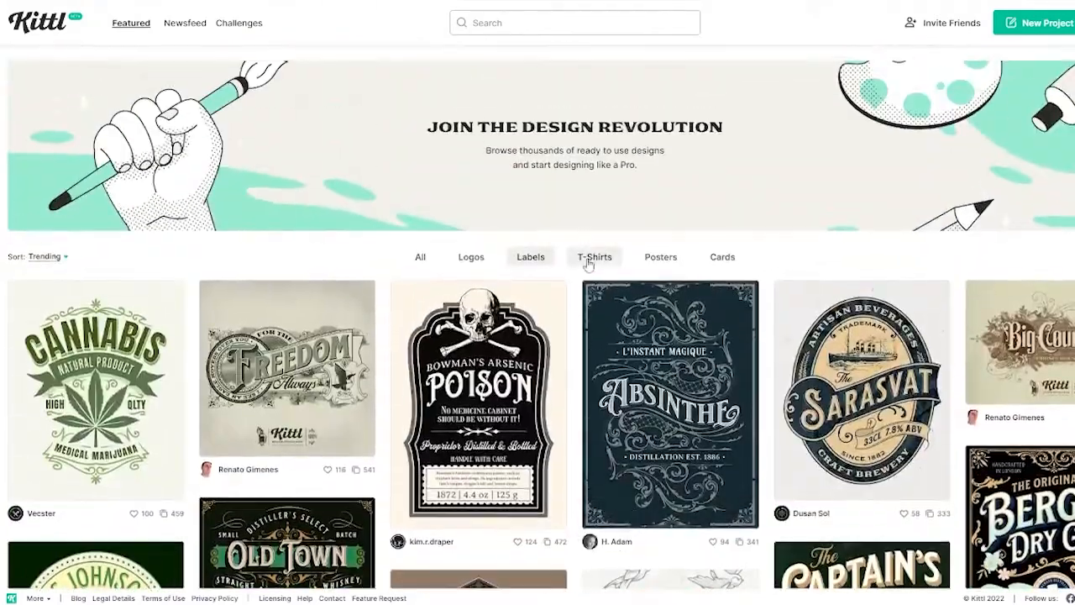
click(590, 258)
scroll(584, 340, down, 5)
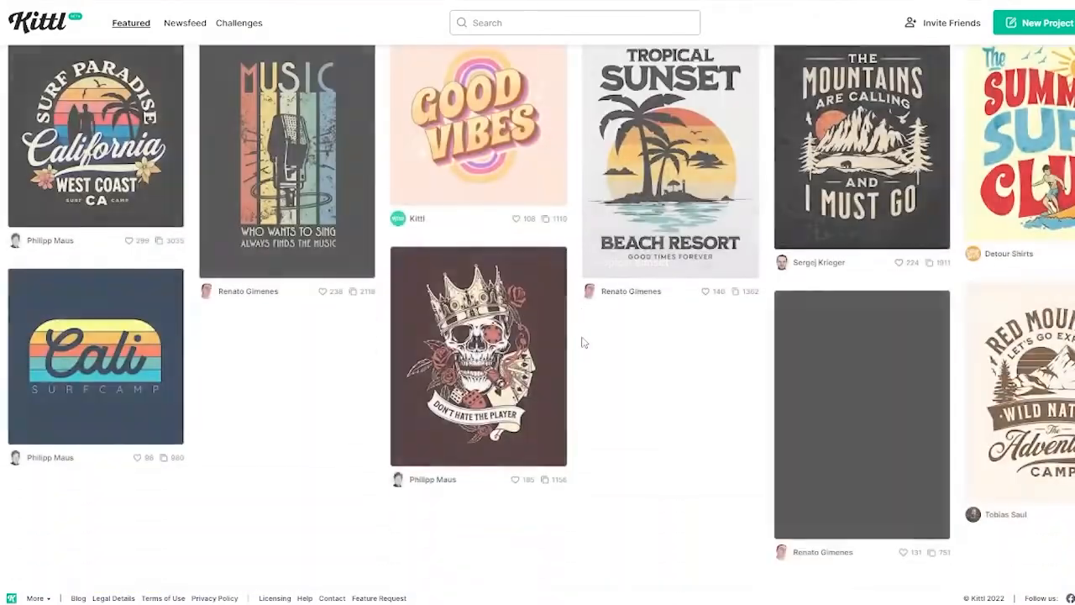
scroll(567, 378, down, 2)
scroll(588, 369, up, 5)
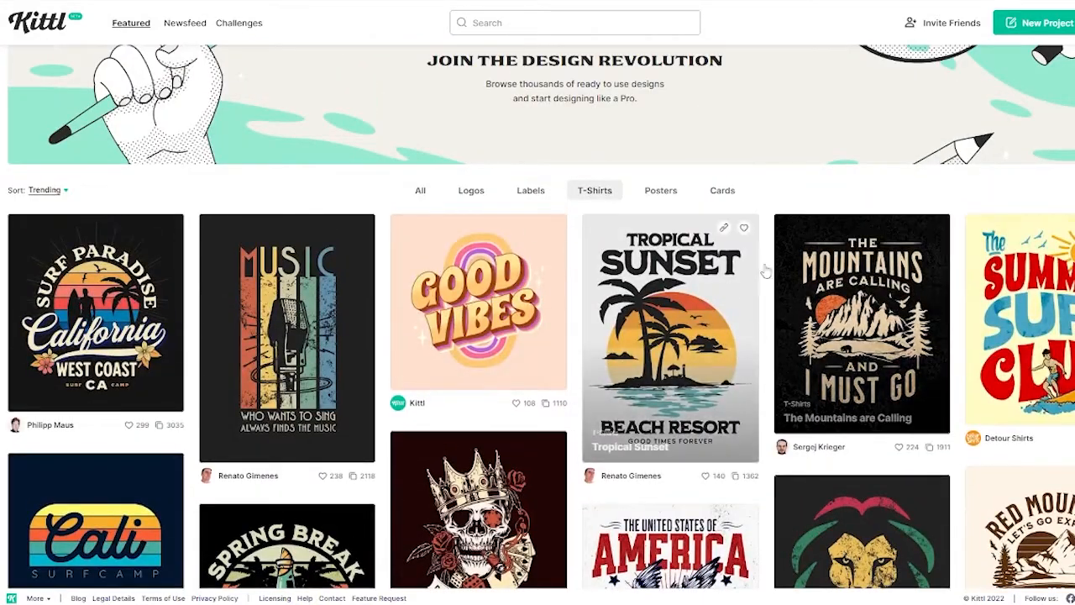
Filter the gallery to the Posters category and look through its trending designs.
click(661, 192)
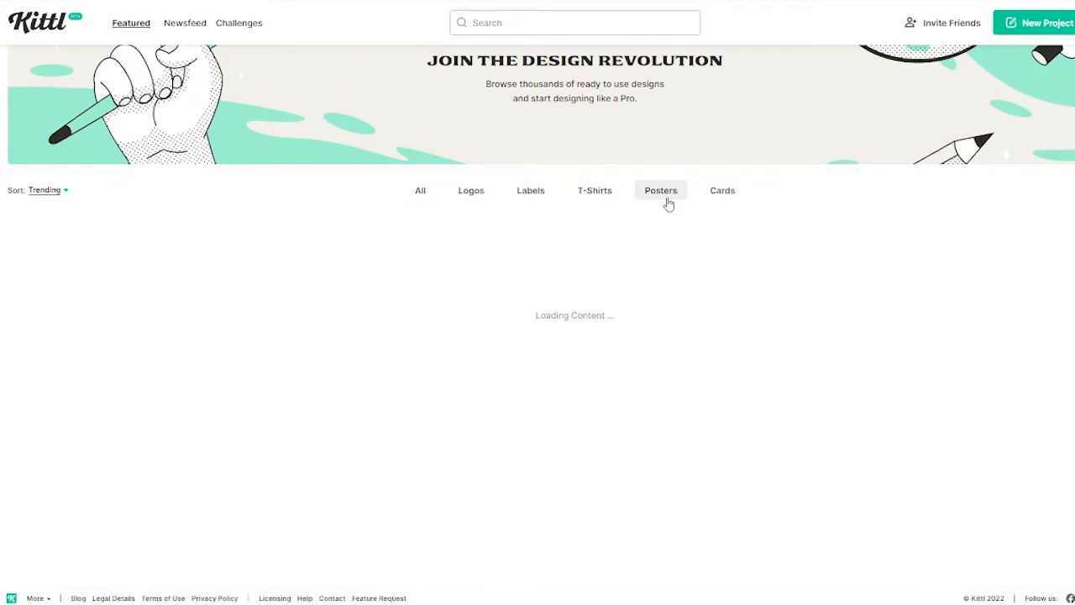
scroll(667, 201, down, 1)
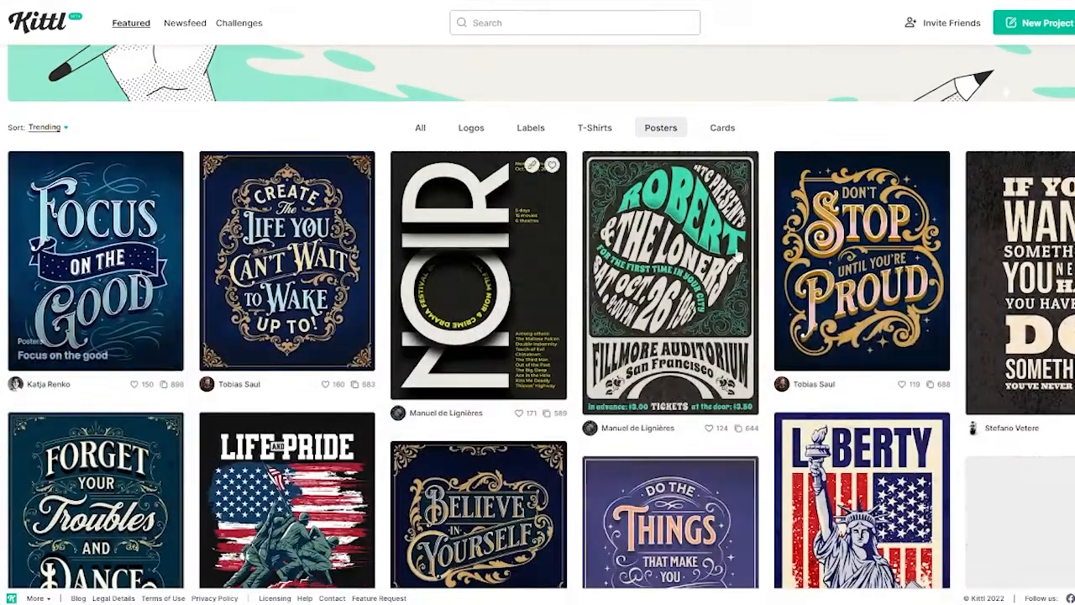
scroll(59, 262, down, 6)
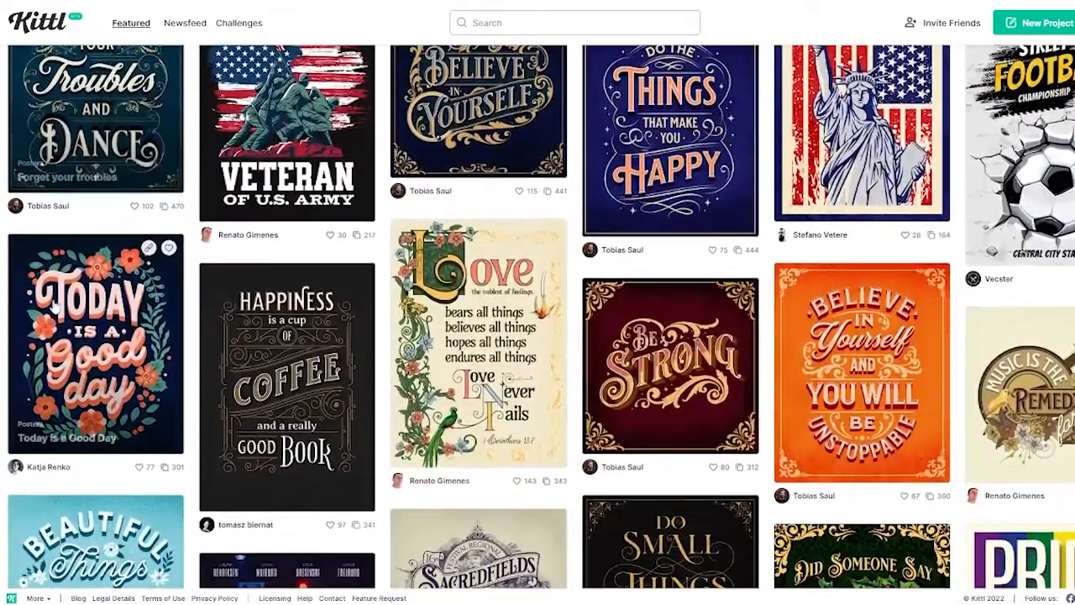
scroll(325, 336, down, 2)
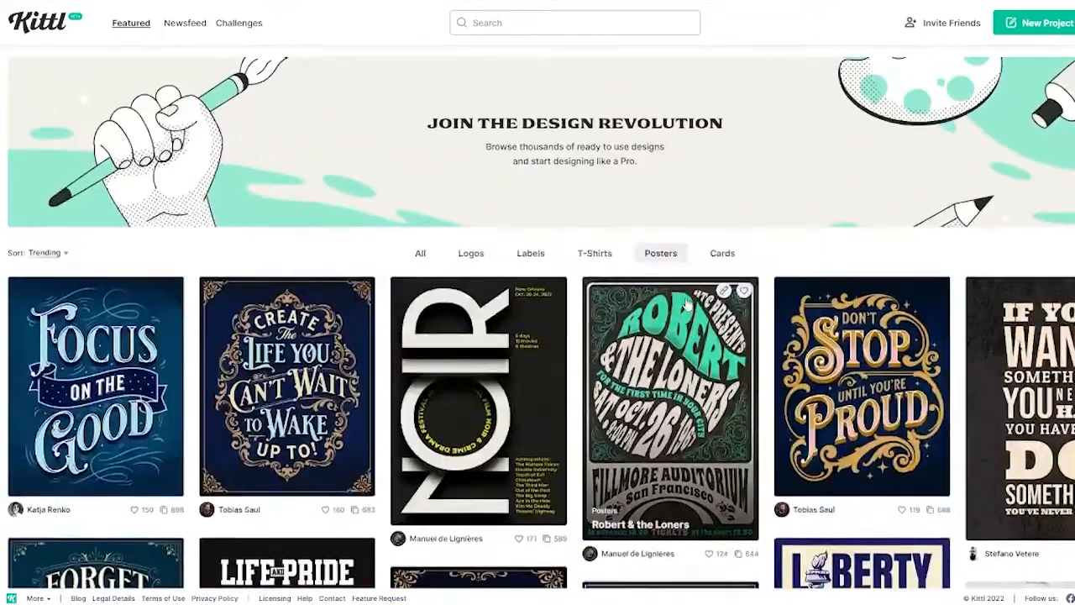
Look through the Cards category and set the gallery back to all designs.
click(716, 255)
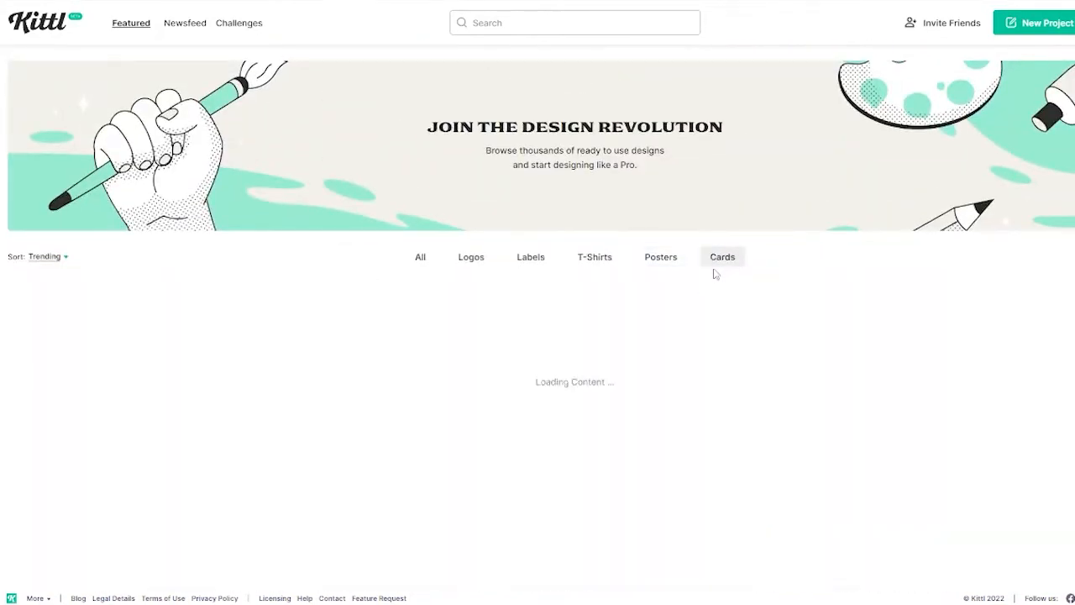
scroll(640, 324, down, 1)
scroll(640, 324, down, 2)
scroll(426, 263, up, 3)
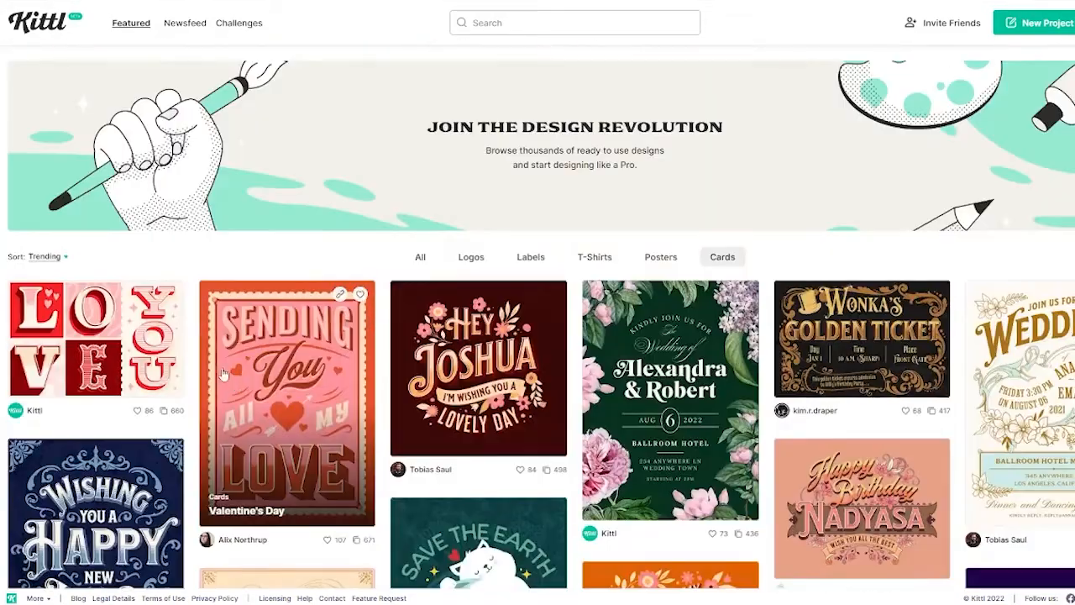
click(423, 259)
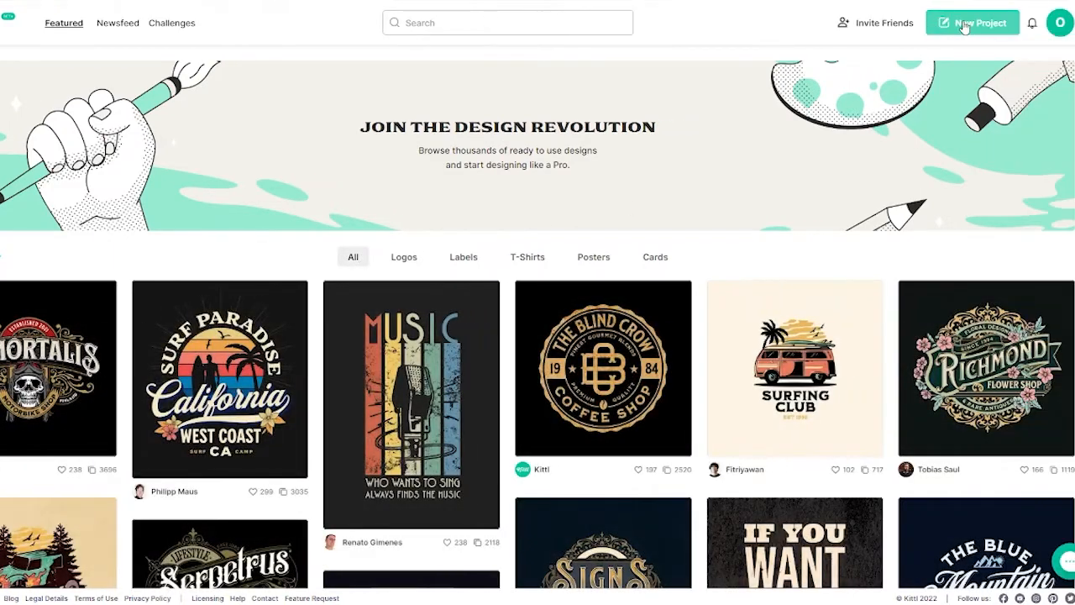
Create a new blank project and show the Ornaments category of the element library in the expanded view.
click(965, 25)
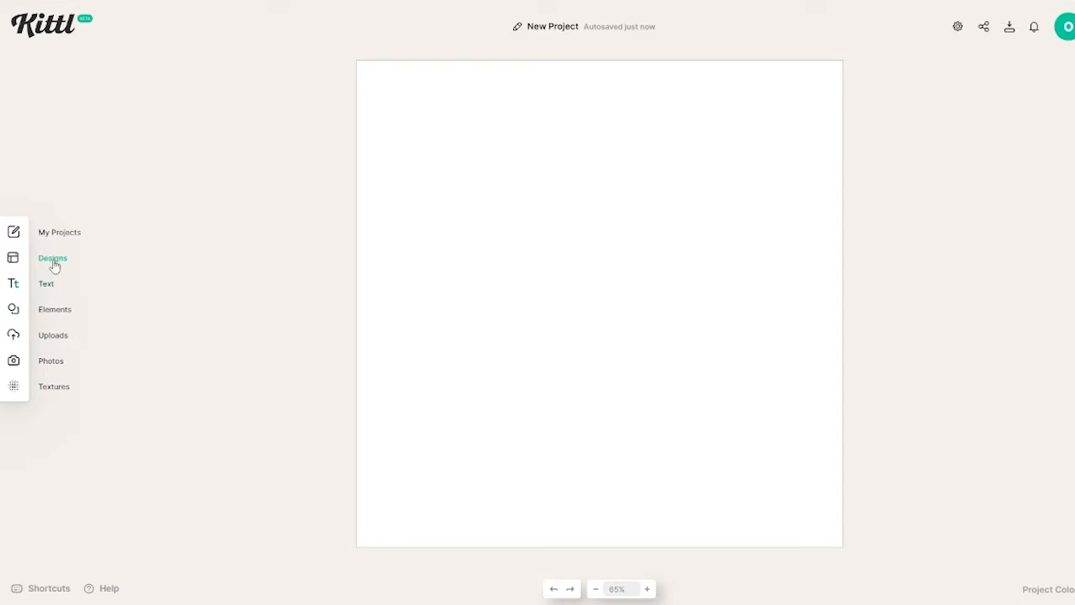
click(61, 320)
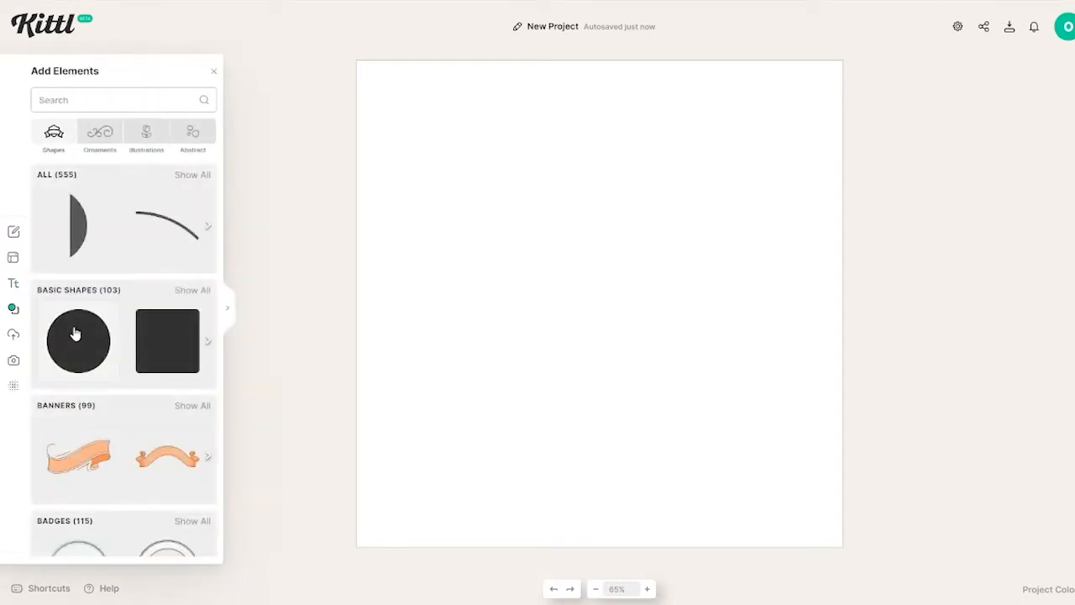
click(200, 144)
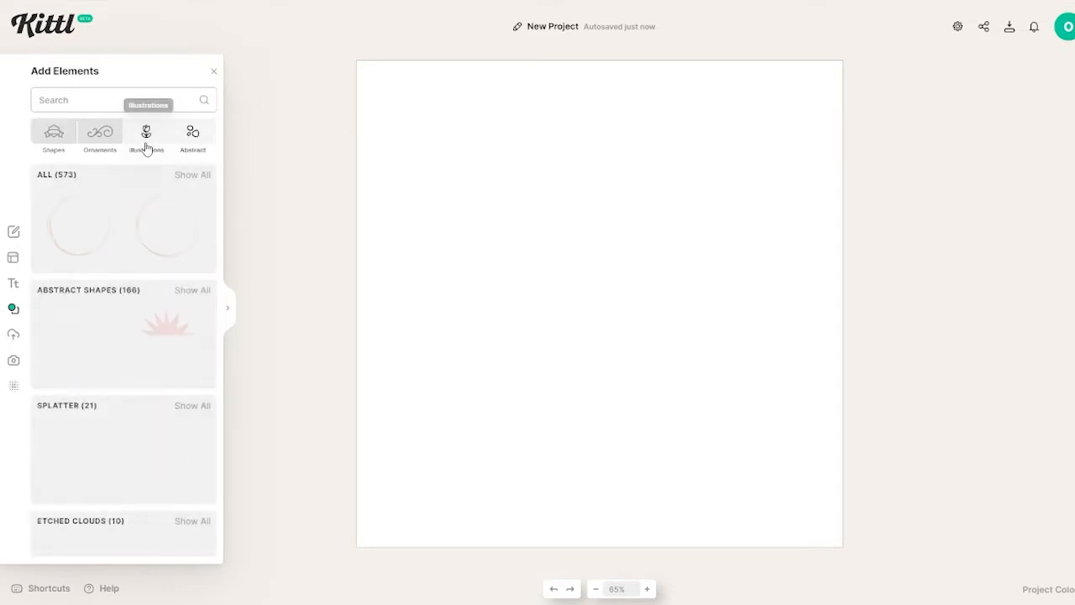
click(99, 135)
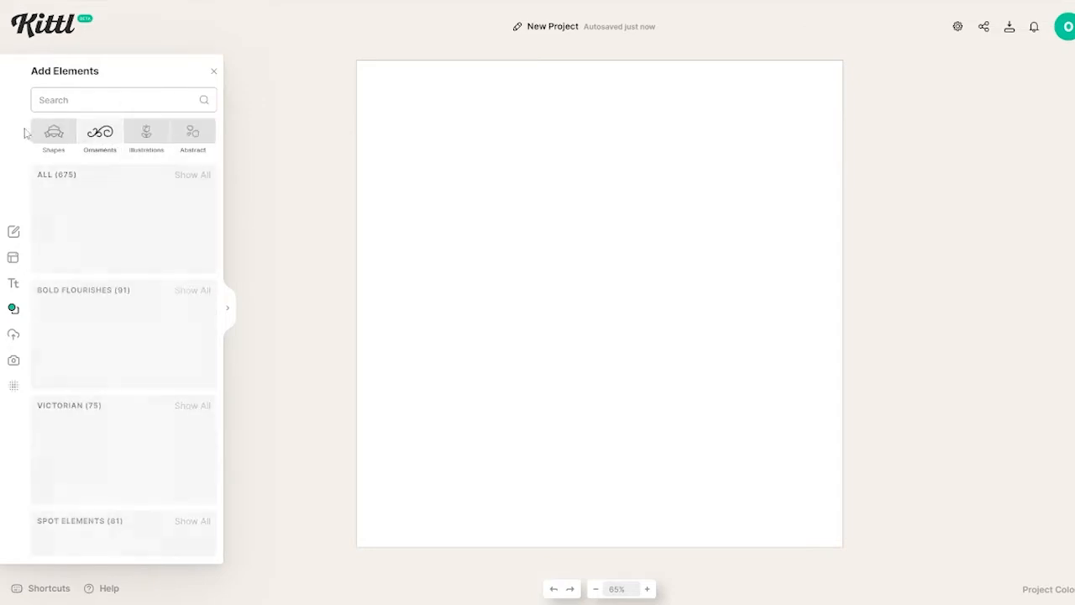
click(230, 314)
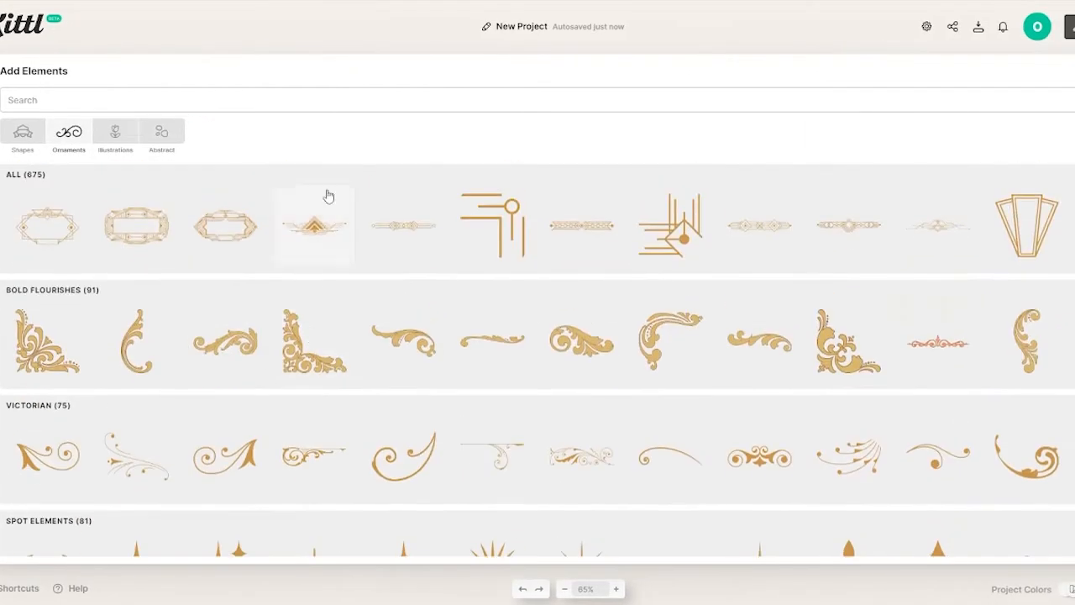
Examine the ornament collections, such as ornate lines, calligraphic elements, components, corners, large frames and rays.
scroll(680, 435, down, 5)
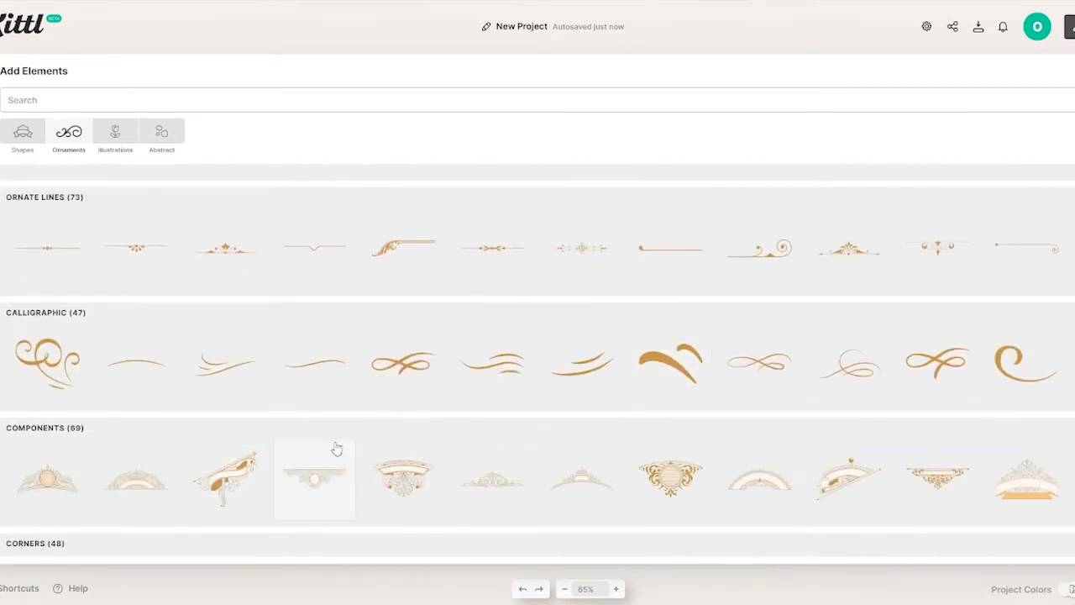
scroll(336, 446, down, 2)
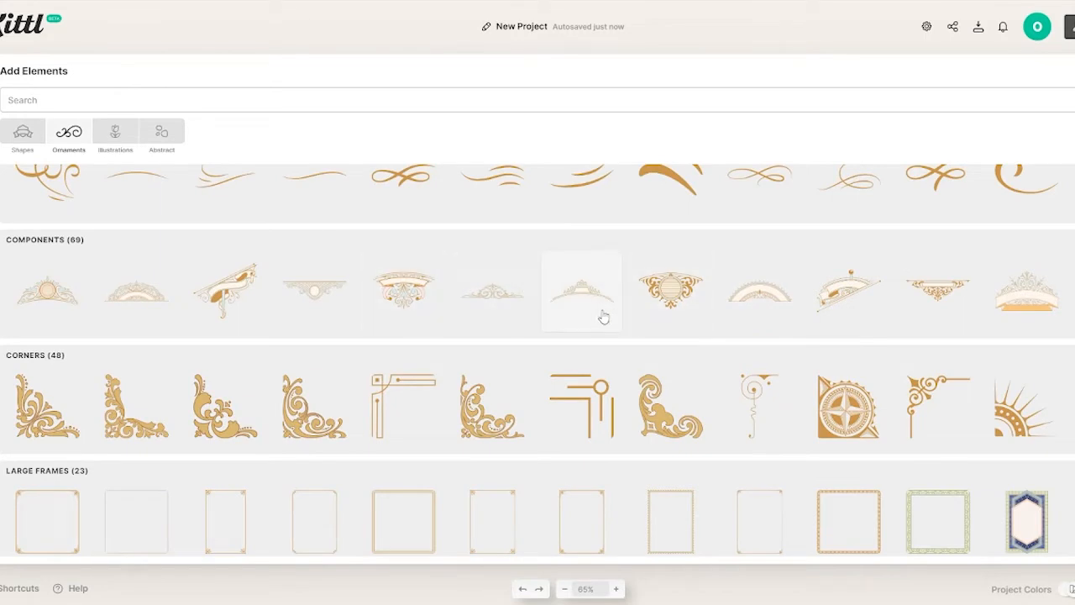
scroll(456, 403, down, 5)
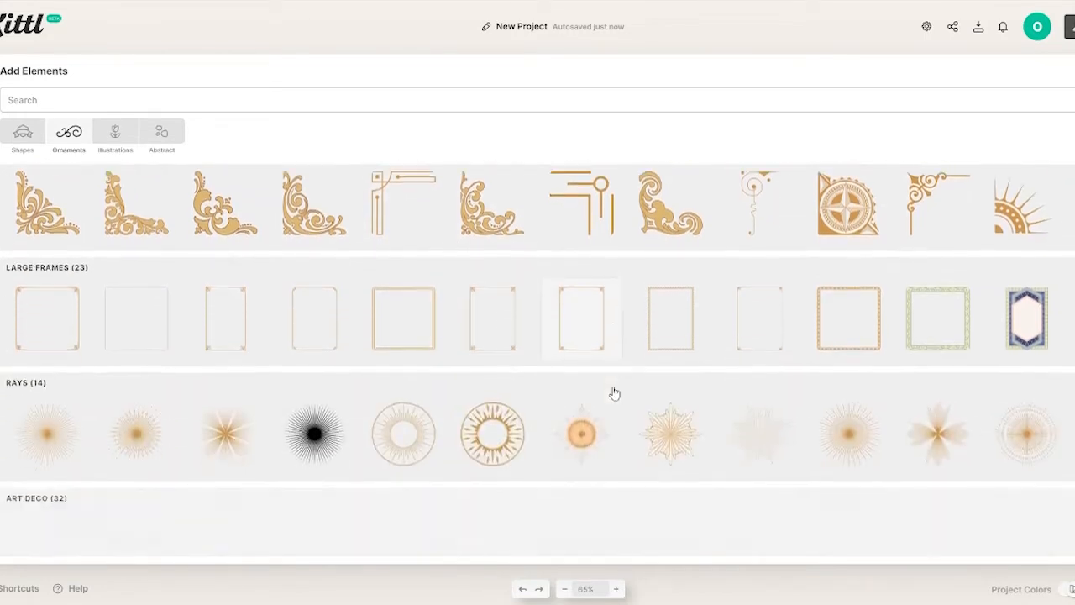
scroll(336, 404, up, 2)
scroll(365, 412, up, 3)
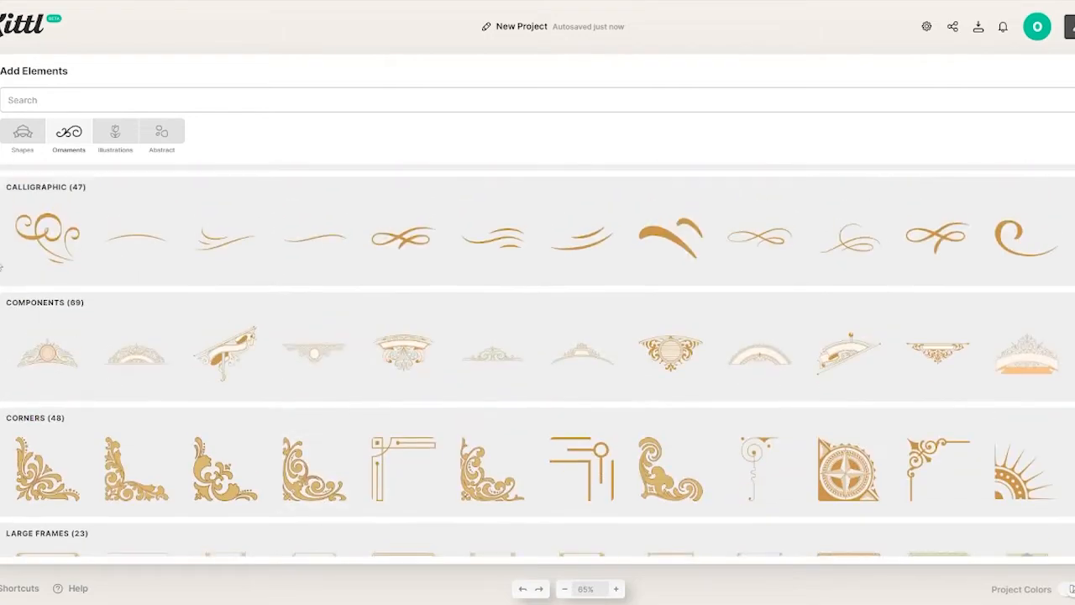
Examine the Shapes collections, including banners, badges, panels and ornate badges, and go through the row of ornate circles.
click(24, 136)
scroll(344, 302, down, 4)
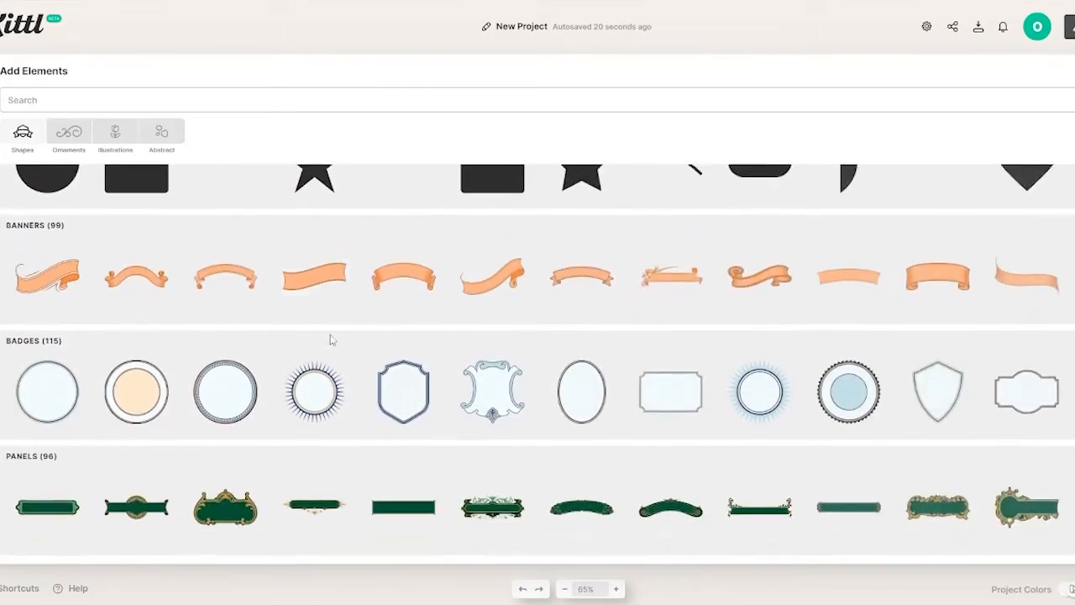
scroll(332, 340, down, 3)
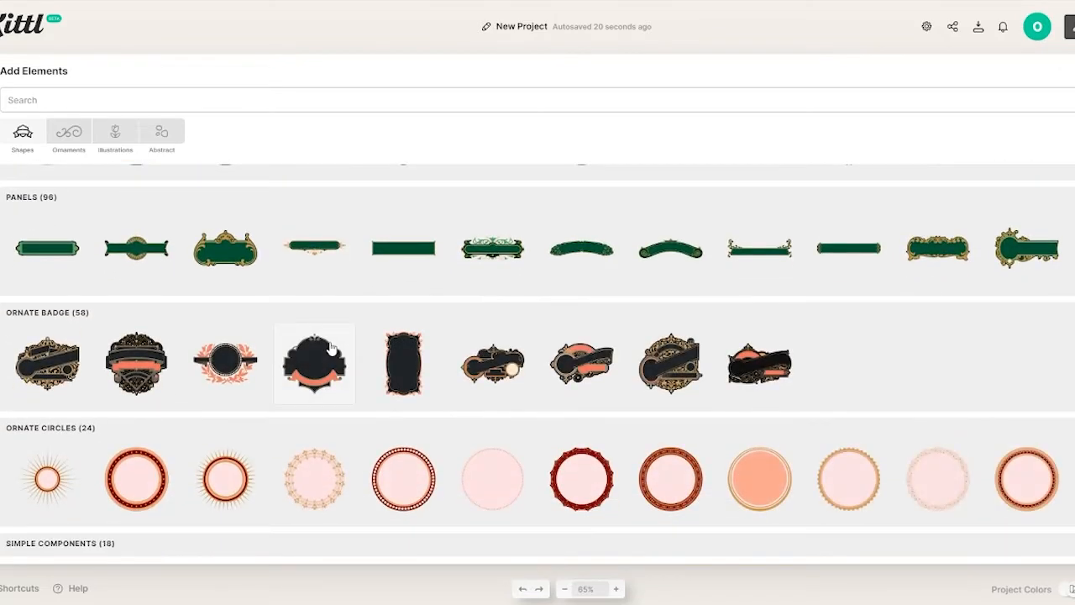
scroll(885, 395, down, 3)
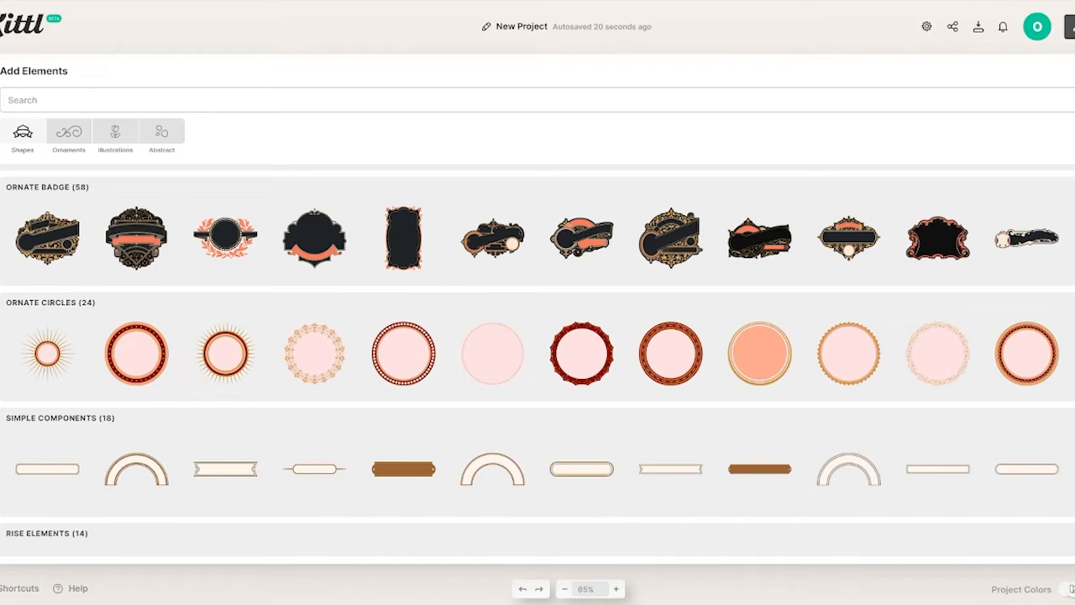
scroll(538, 353, right, 2)
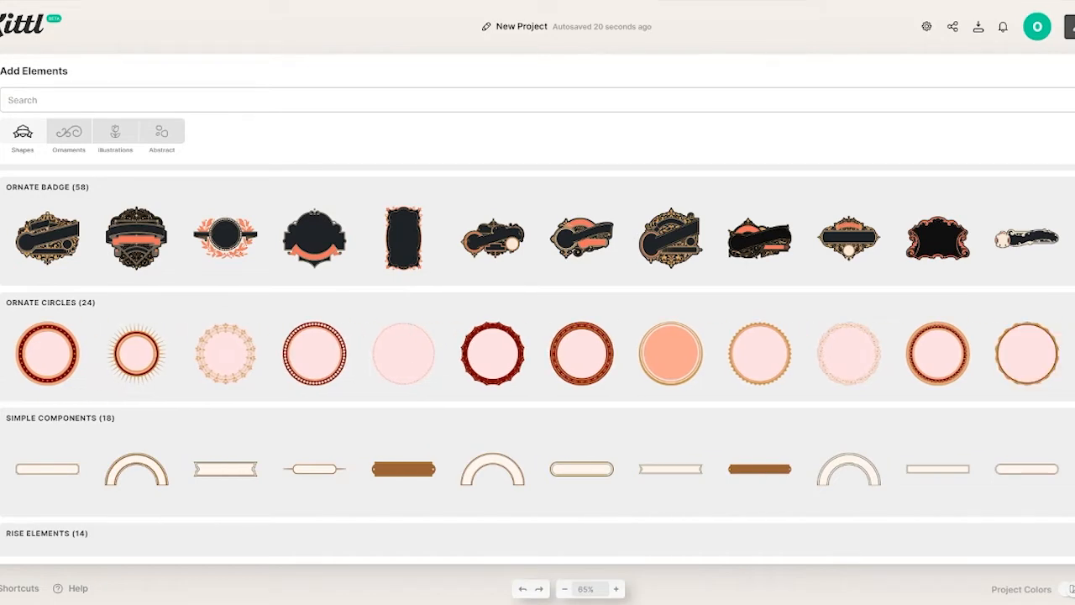
scroll(537, 353, right, 5)
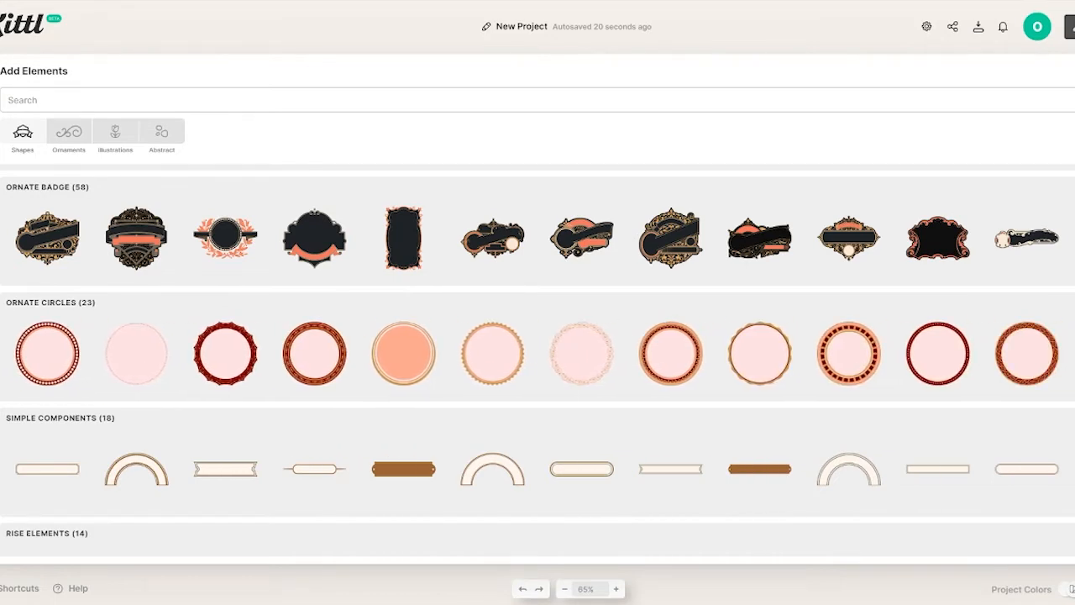
scroll(149, 374, down, 2)
scroll(150, 374, up, 15)
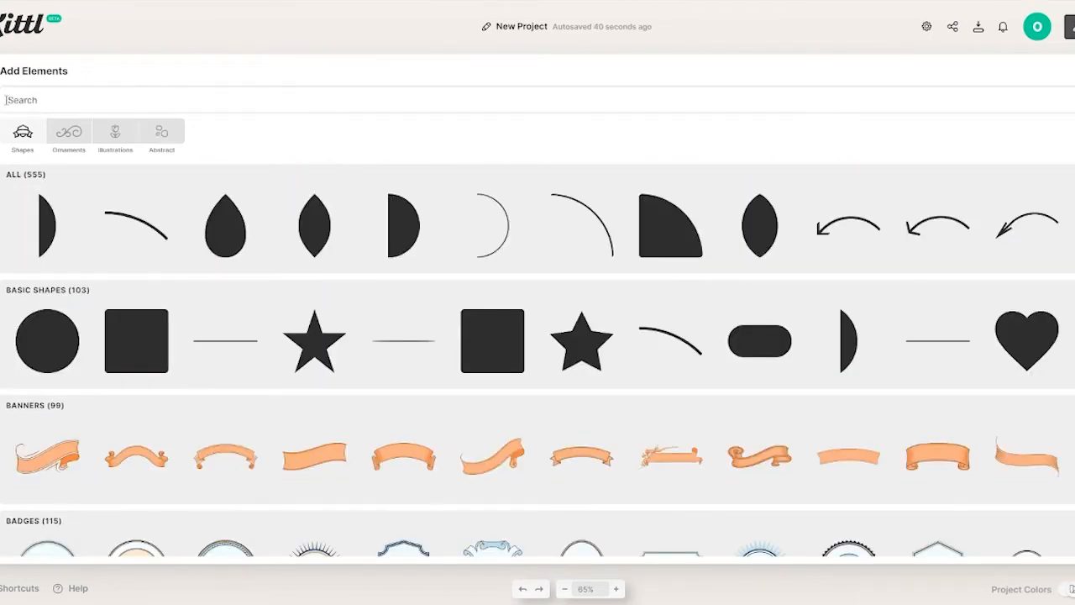
Search the elements for "circles", then look through the Ornaments category again.
text(circles)
key(Return)
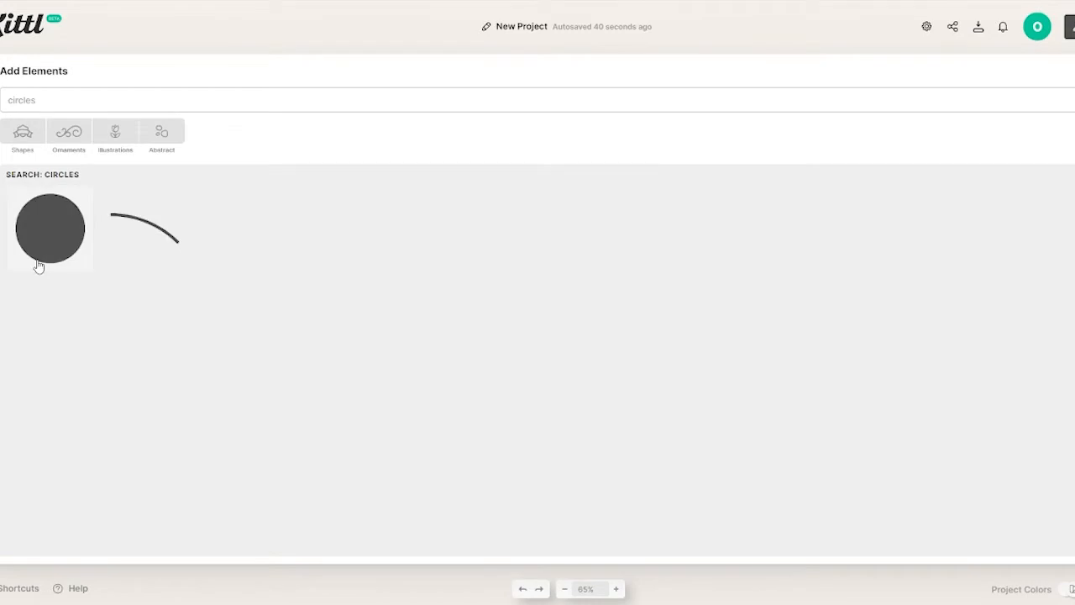
click(88, 144)
scroll(293, 372, down, 5)
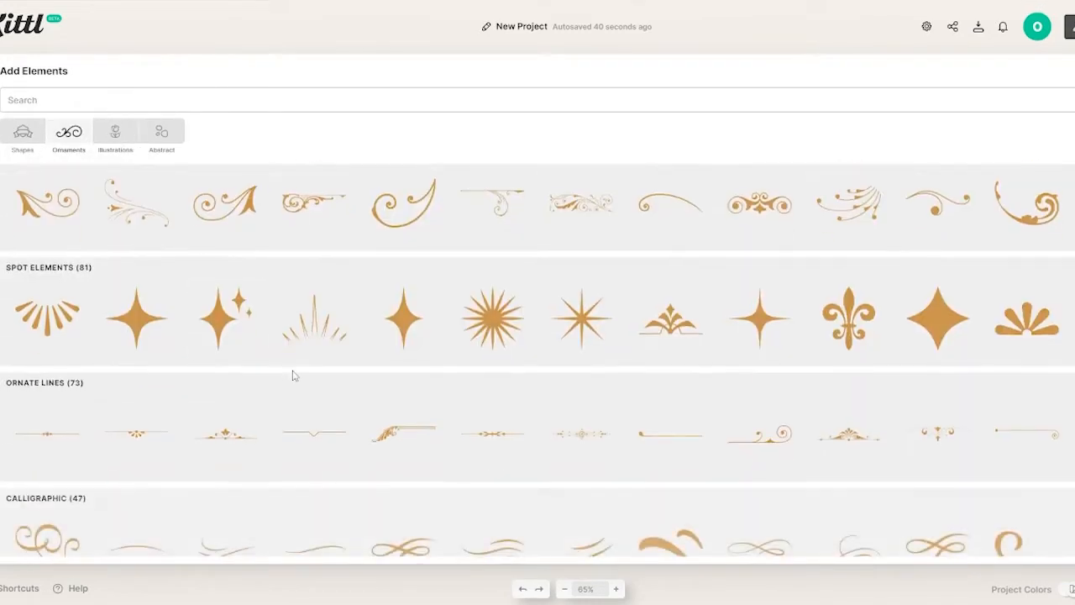
scroll(746, 415, down, 8)
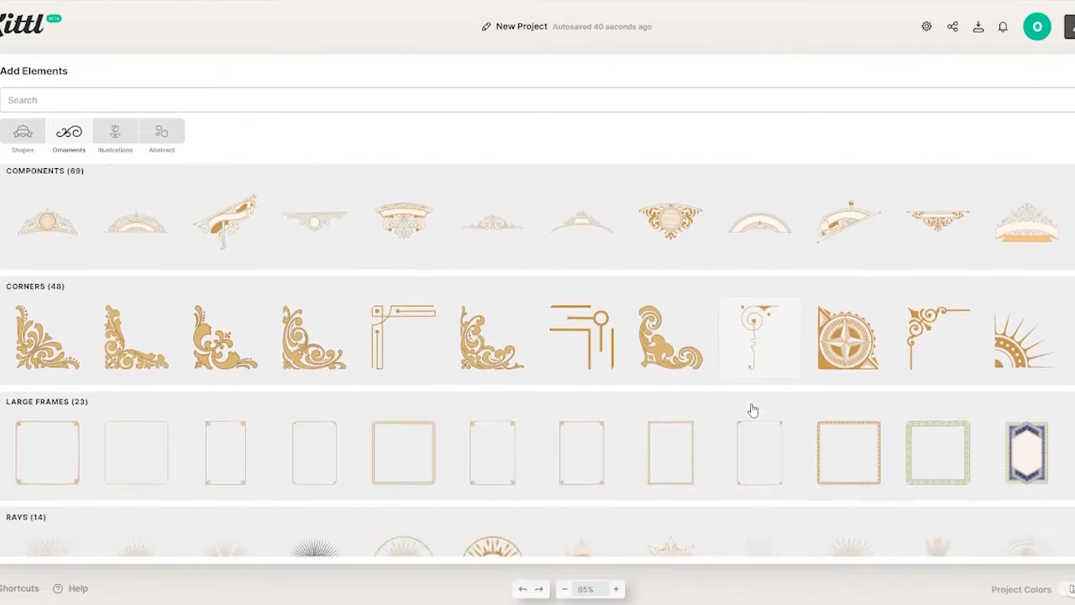
scroll(583, 341, up, 1)
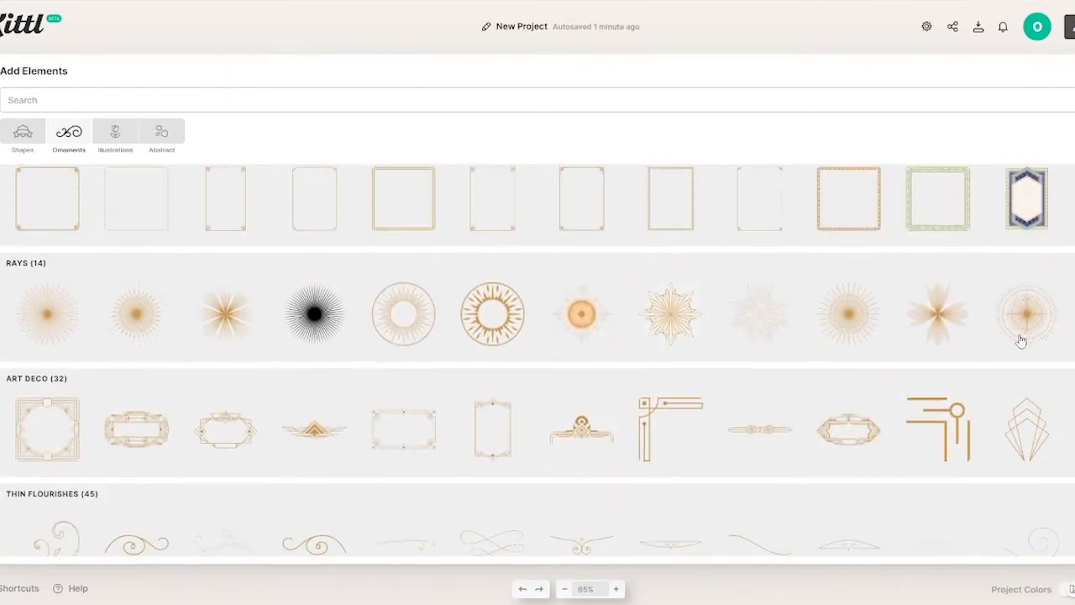
Add the ornate circle with the wavy gold border from the Shapes category to the canvas and close the element library.
scroll(67, 338, down, 10)
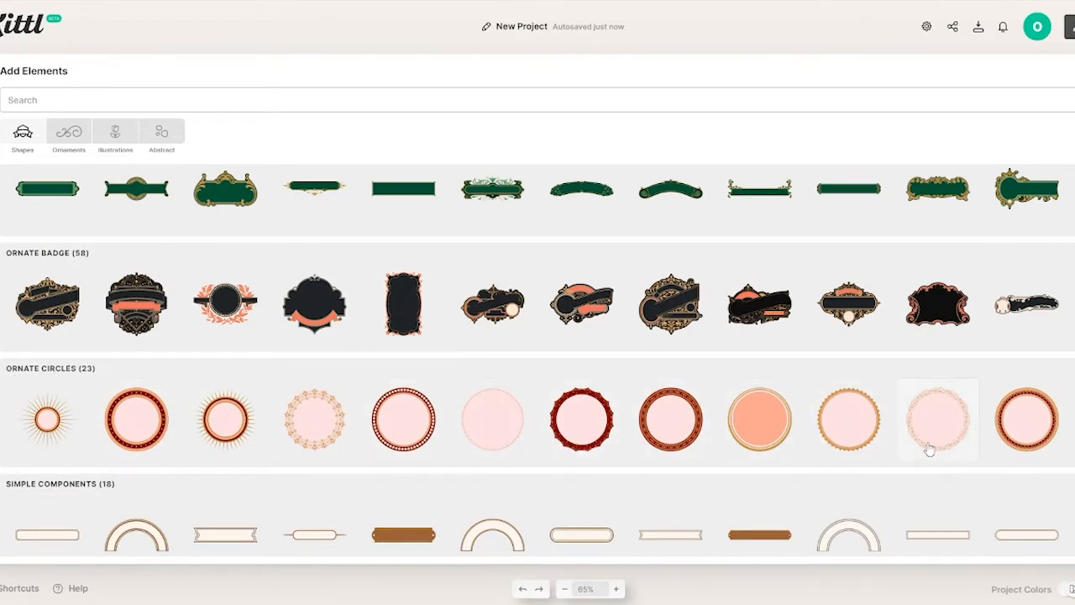
scroll(860, 433, right, 3)
click(860, 432)
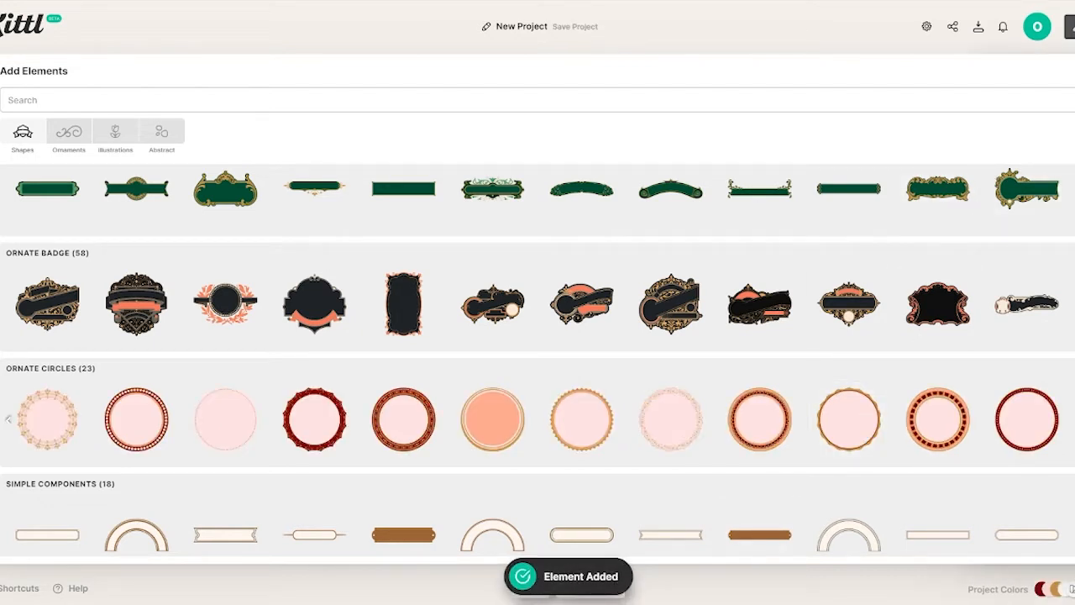
click(1063, 72)
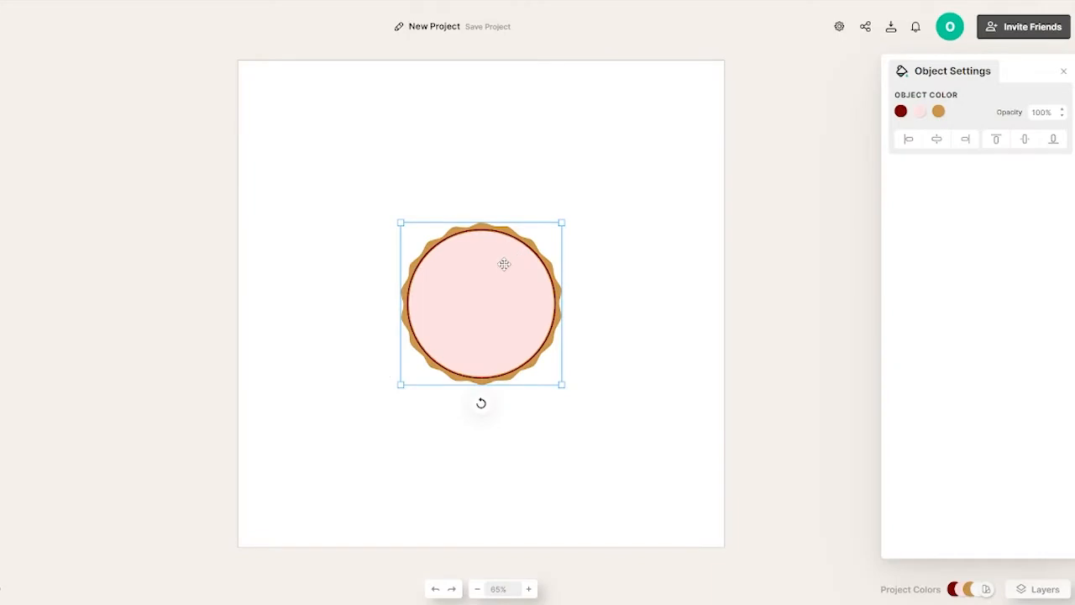
Recolor the ornate circle's pink fill to white (ffffff) and move the circle slightly down and left on the canvas.
click(921, 117)
drag(775, 221, 726, 116)
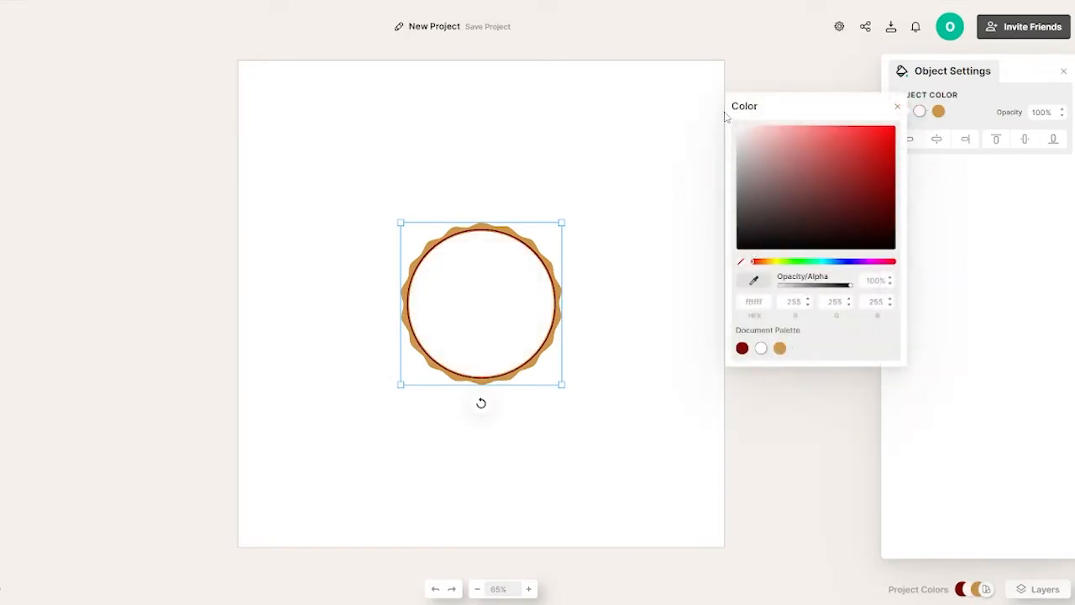
click(355, 336)
mouse_move(470, 304)
mouse_down()
mouse_move(458, 317)
mouse_move(477, 300)
mouse_up()
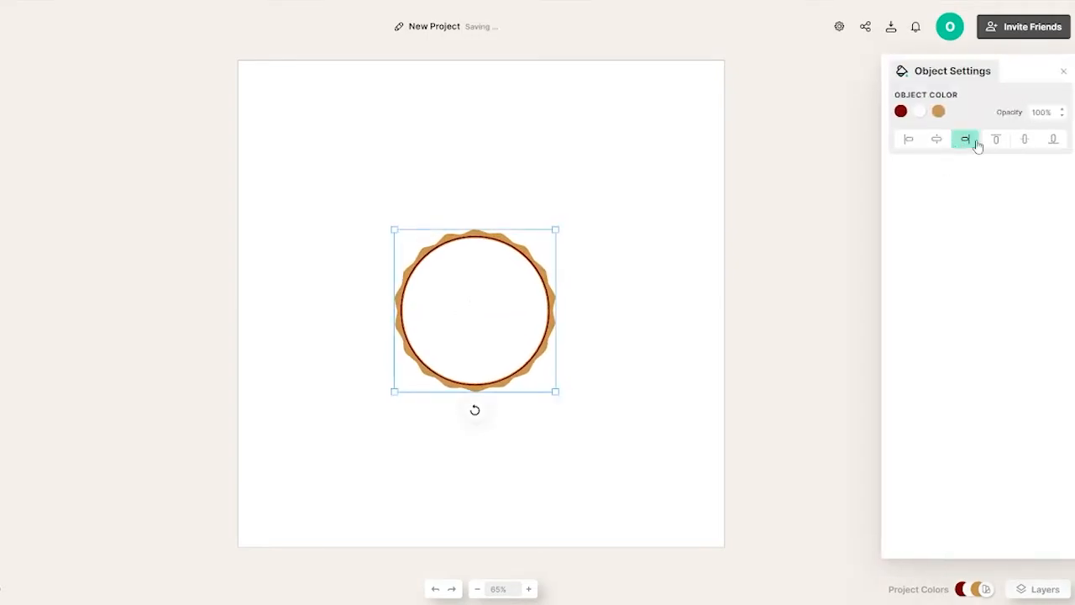
Open the layer list and select the illustration and background layers to examine what each one controls.
click(513, 220)
click(503, 302)
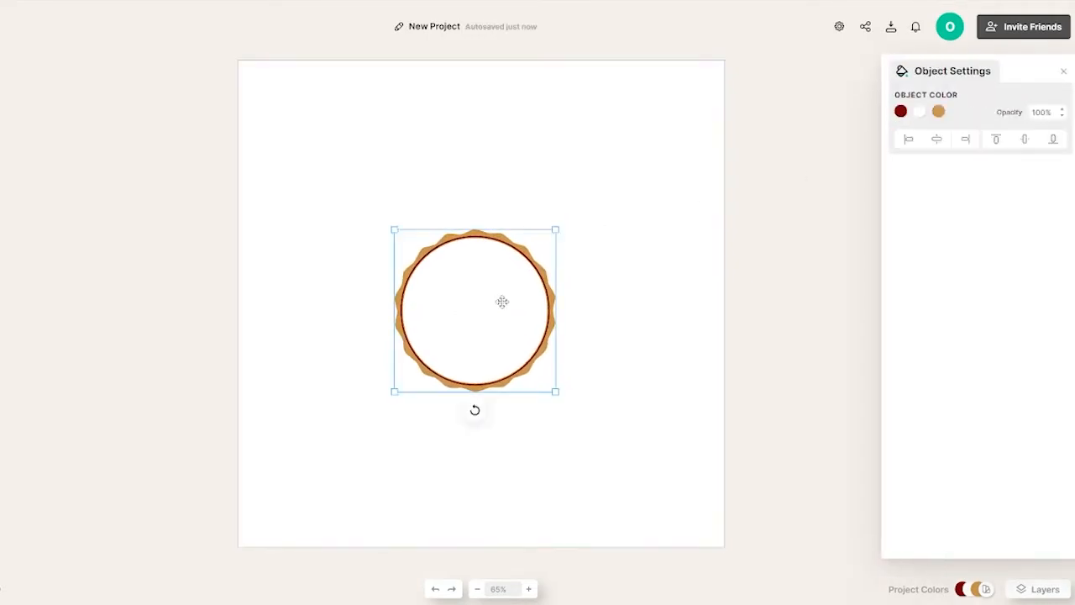
click(1039, 588)
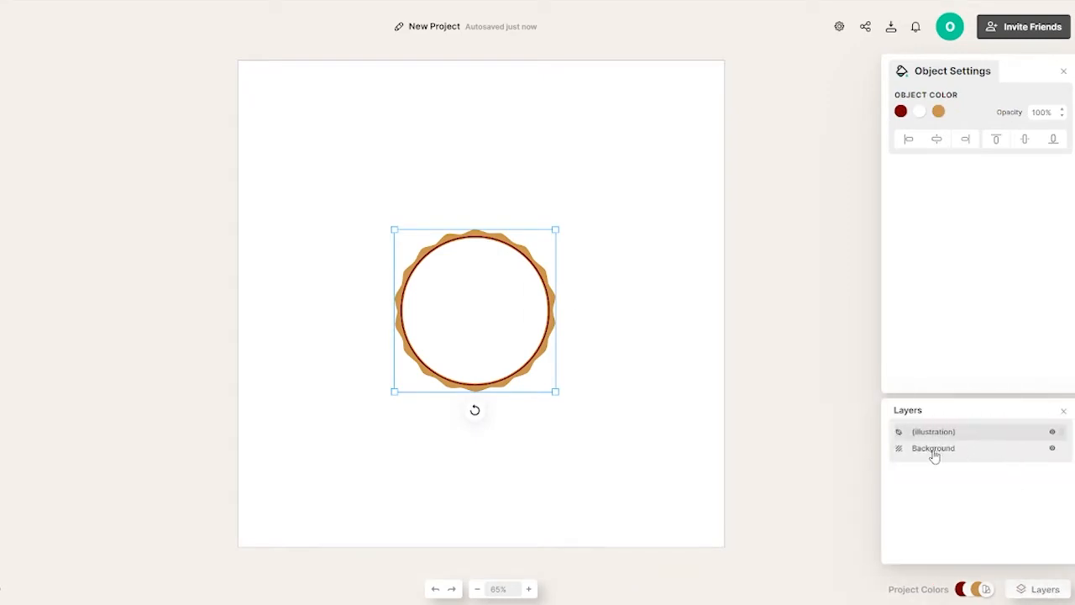
click(934, 452)
click(933, 436)
click(934, 453)
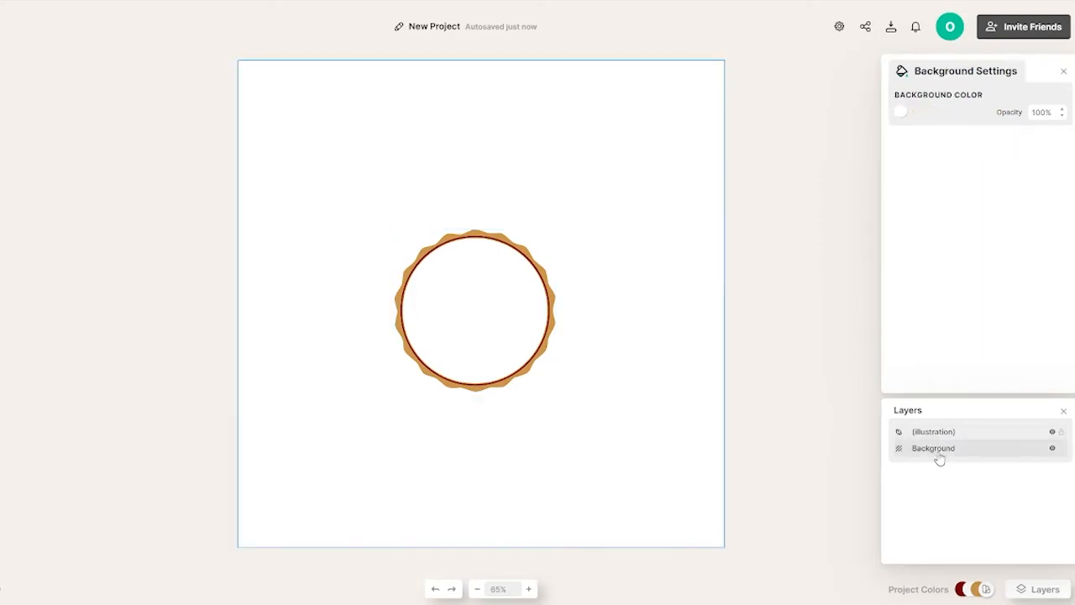
click(939, 459)
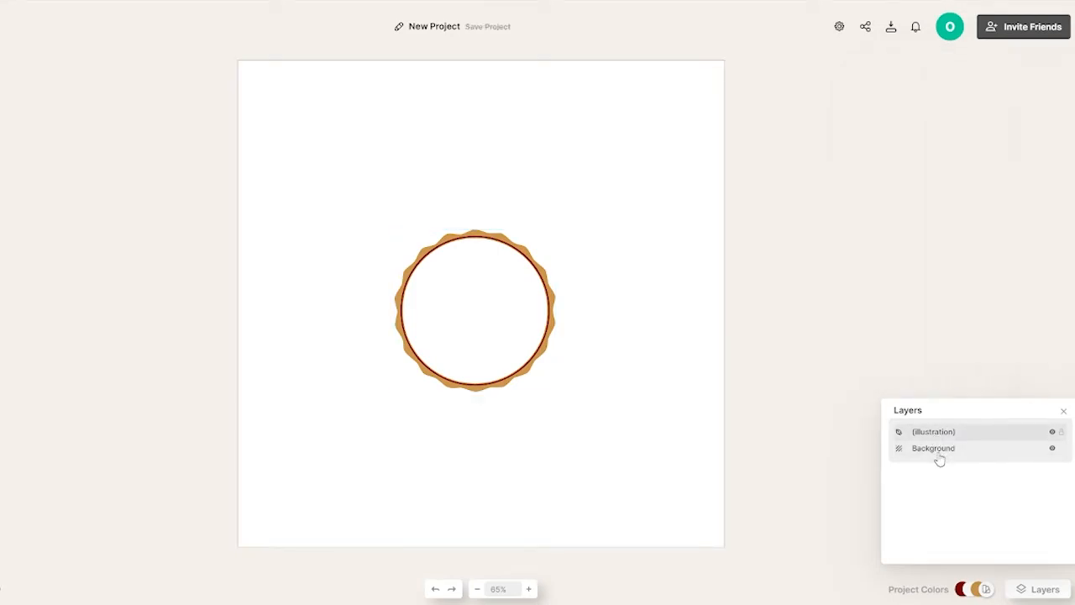
click(942, 459)
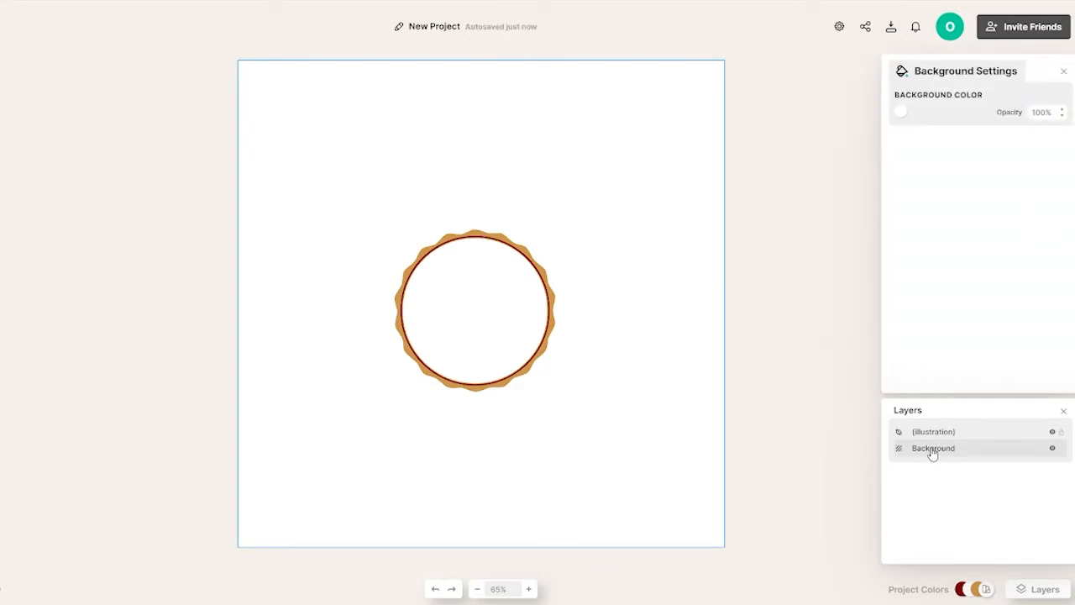
click(931, 451)
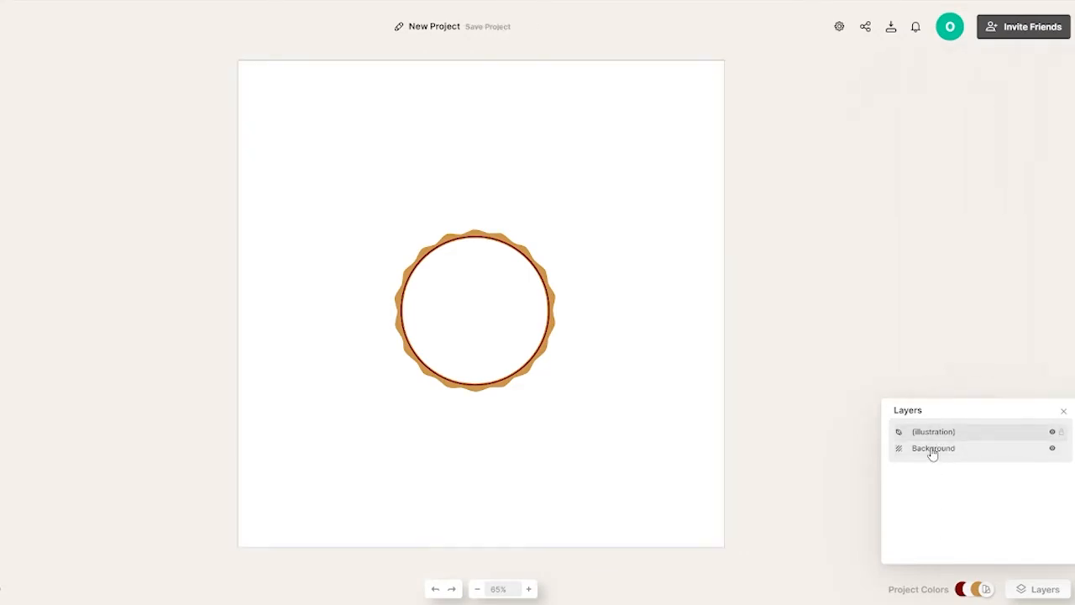
Hide the background layer, show it again, and close the background settings.
click(932, 451)
right_click(932, 451)
key(Escape)
click(1054, 449)
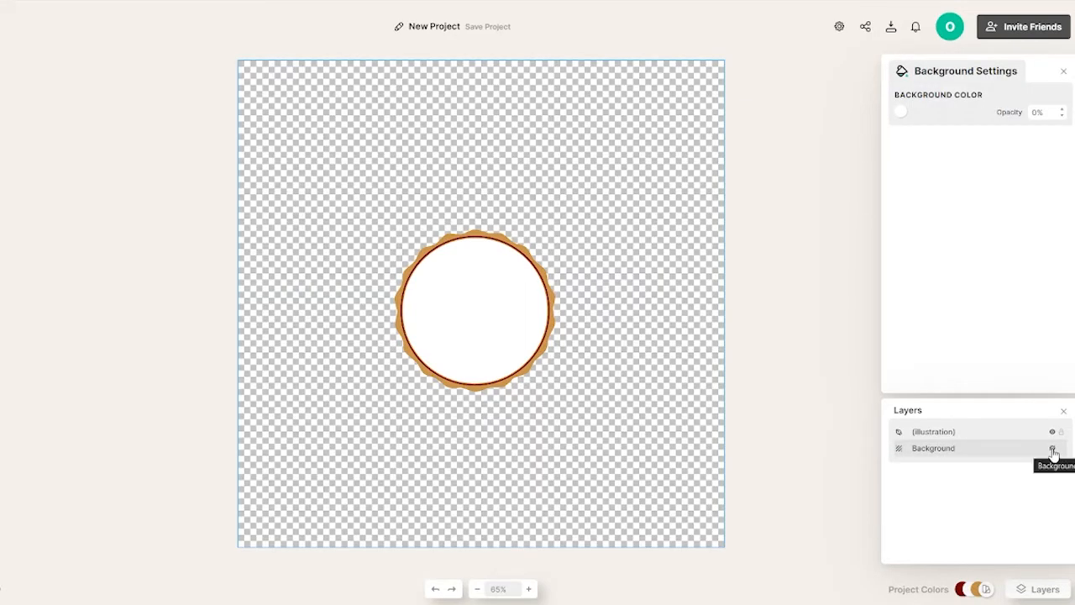
click(1054, 451)
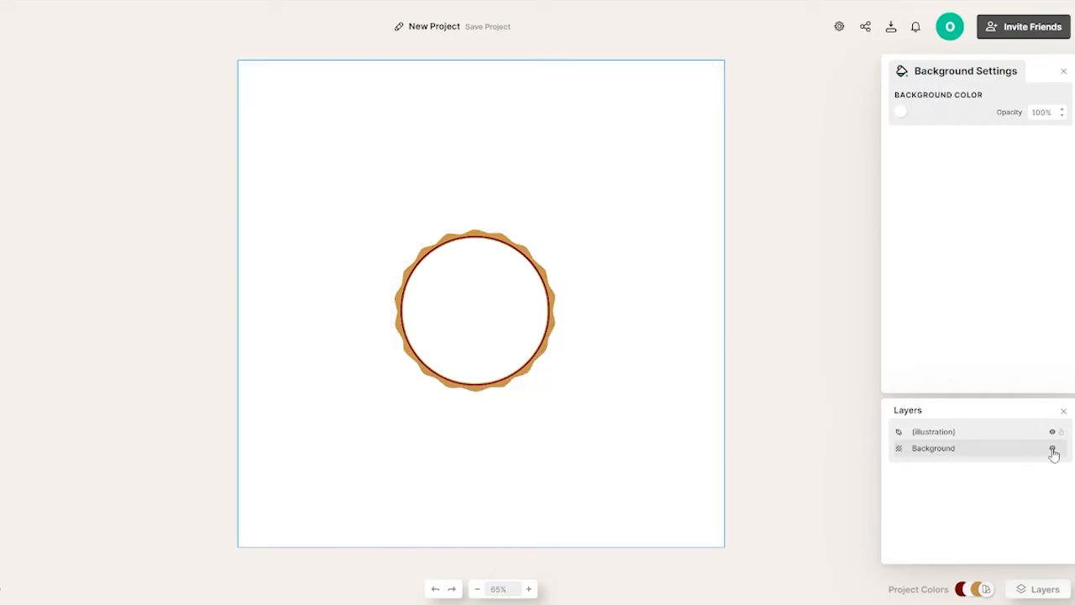
click(1063, 73)
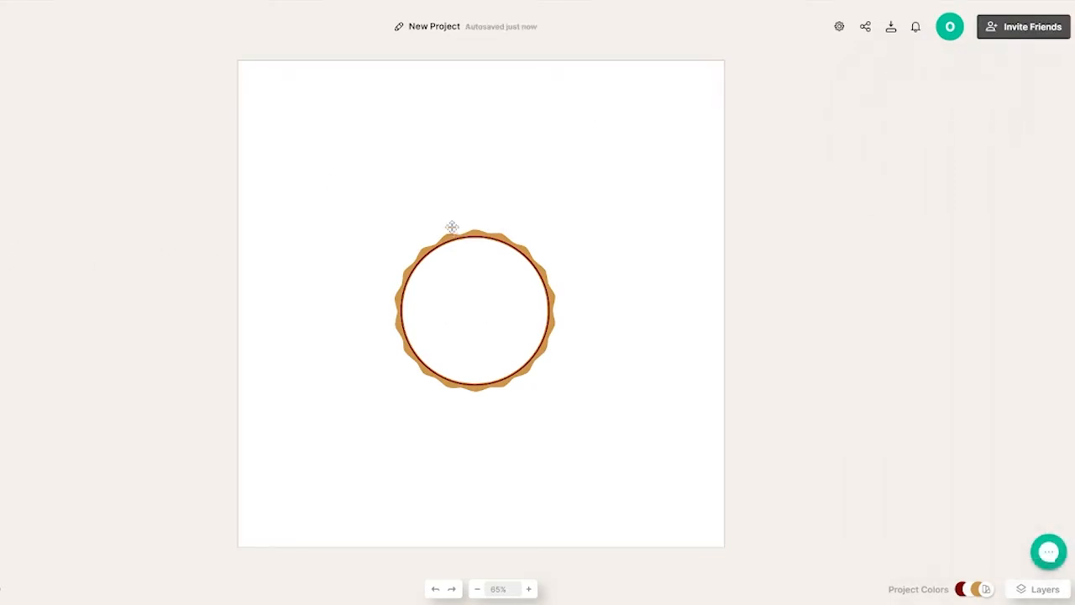
Expand the element library, add two copies of the arch from Simple Components to the canvas, and close the library.
click(11, 308)
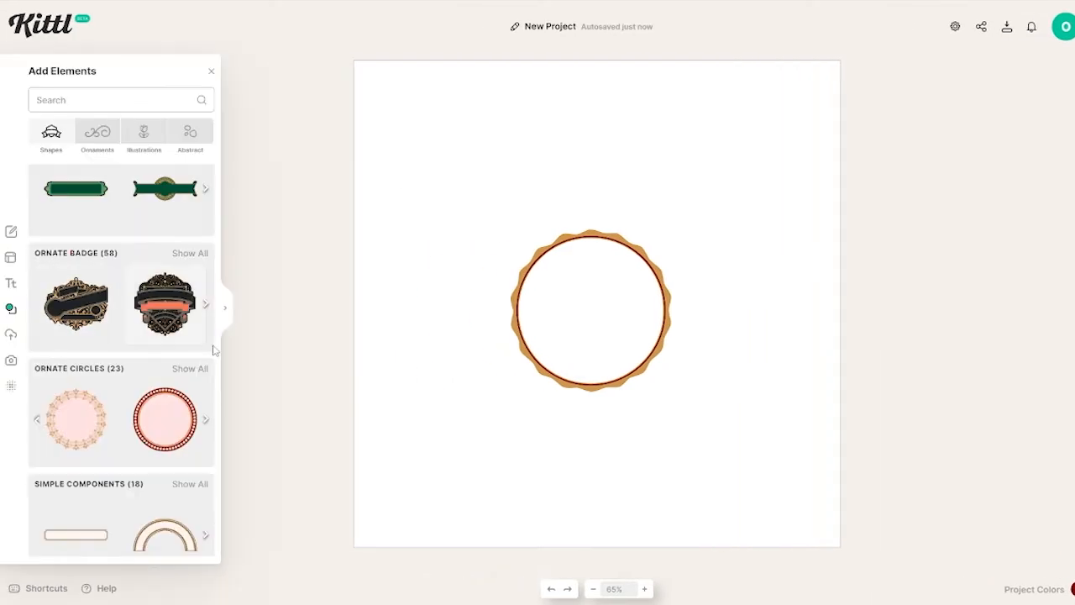
click(224, 311)
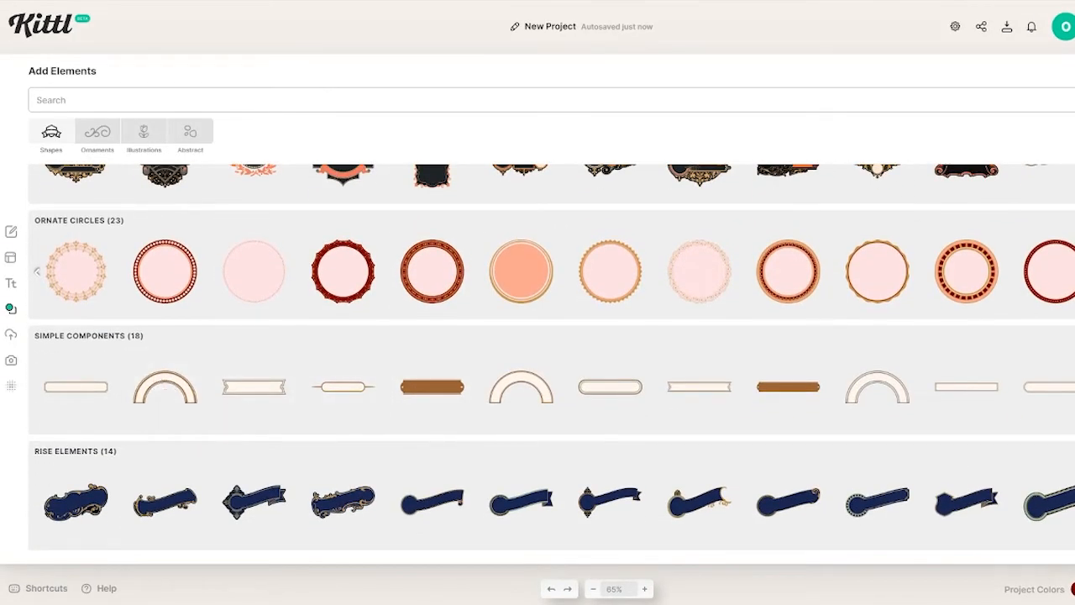
scroll(537, 386, right, 5)
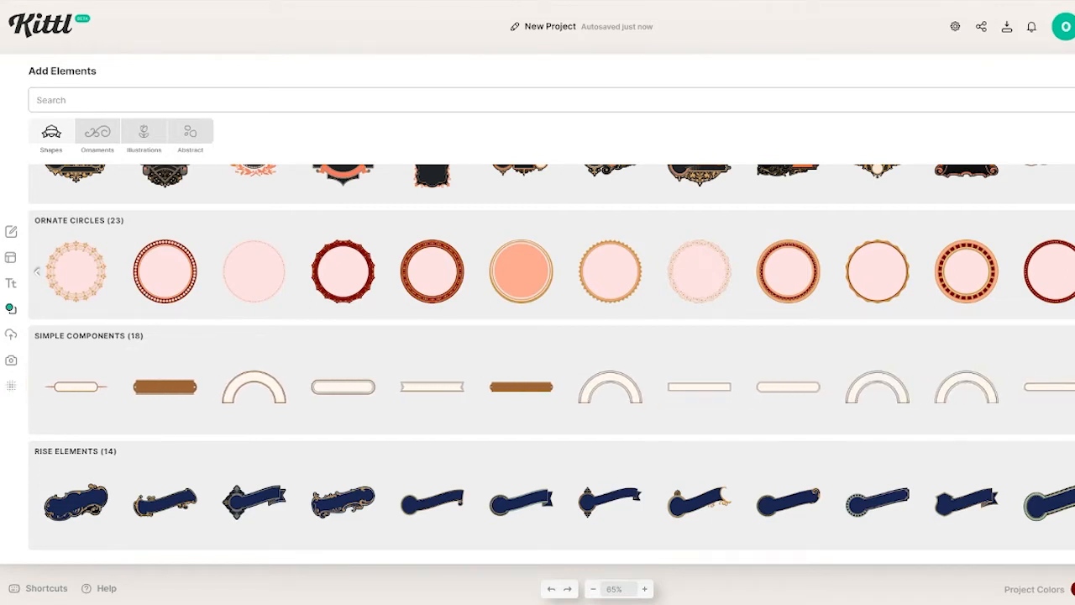
scroll(537, 387, right, 3)
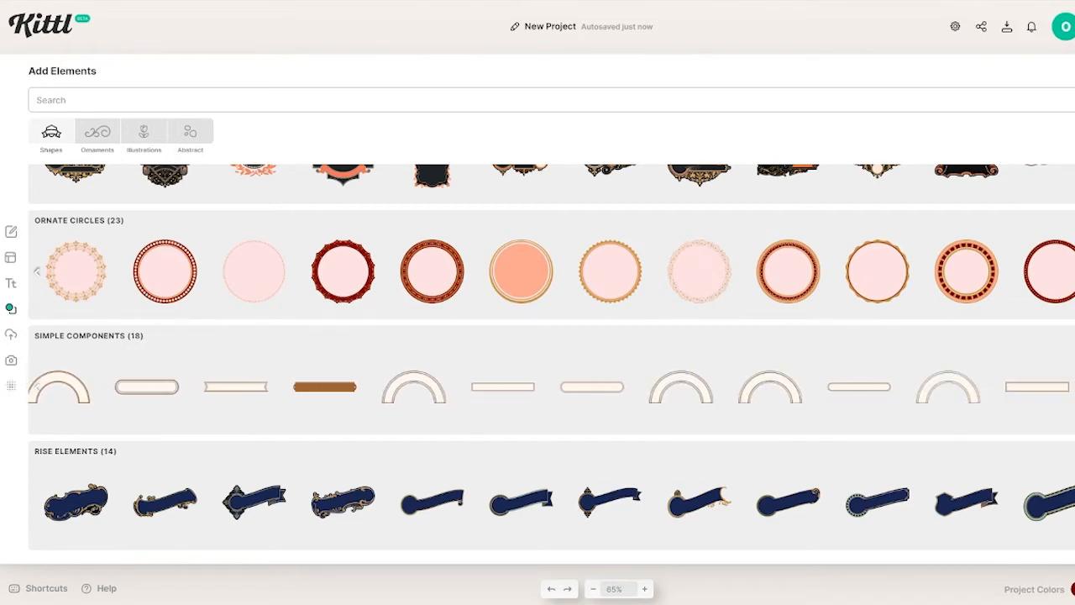
click(37, 388)
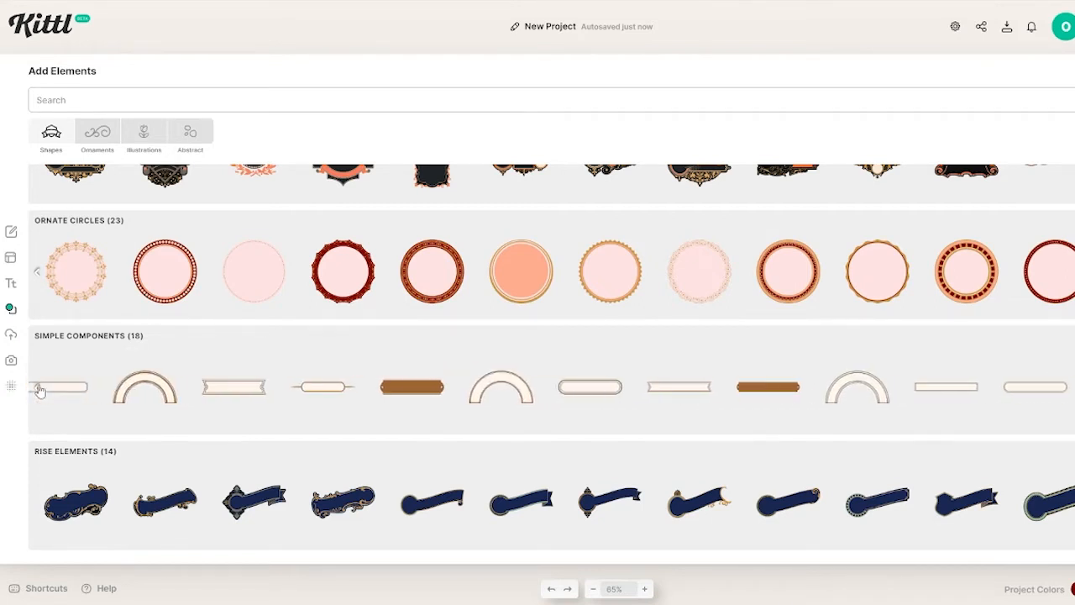
click(153, 388)
click(153, 388)
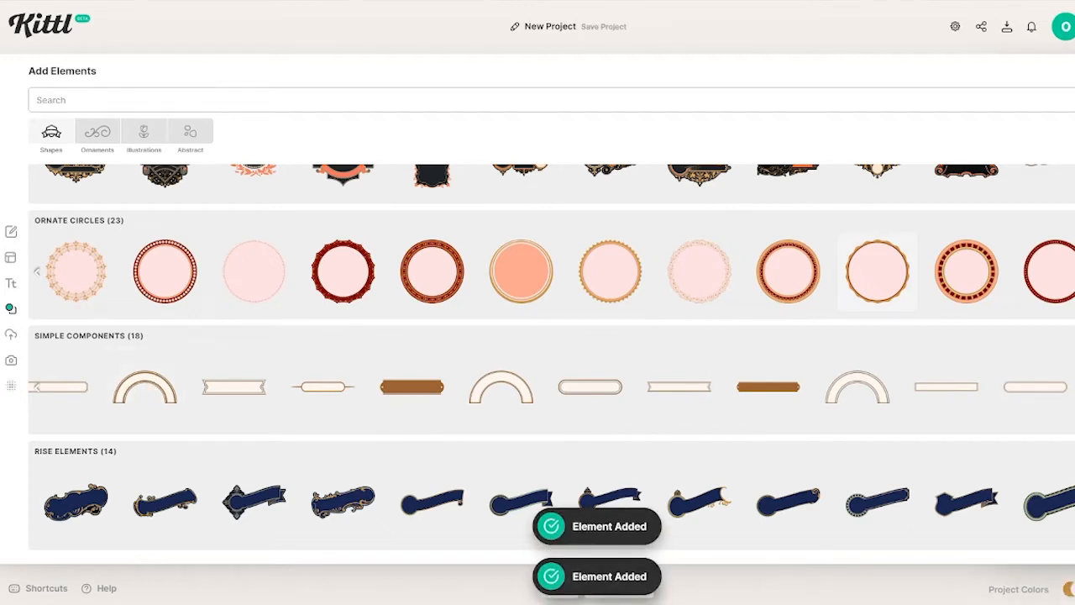
key(Escape)
Fit one arch around the top half of the ornate circle and turn the other arch upside down.
drag(506, 284, 489, 203)
drag(547, 269, 510, 254)
drag(523, 206, 476, 203)
drag(575, 288, 597, 300)
click(546, 327)
drag(478, 362, 479, 243)
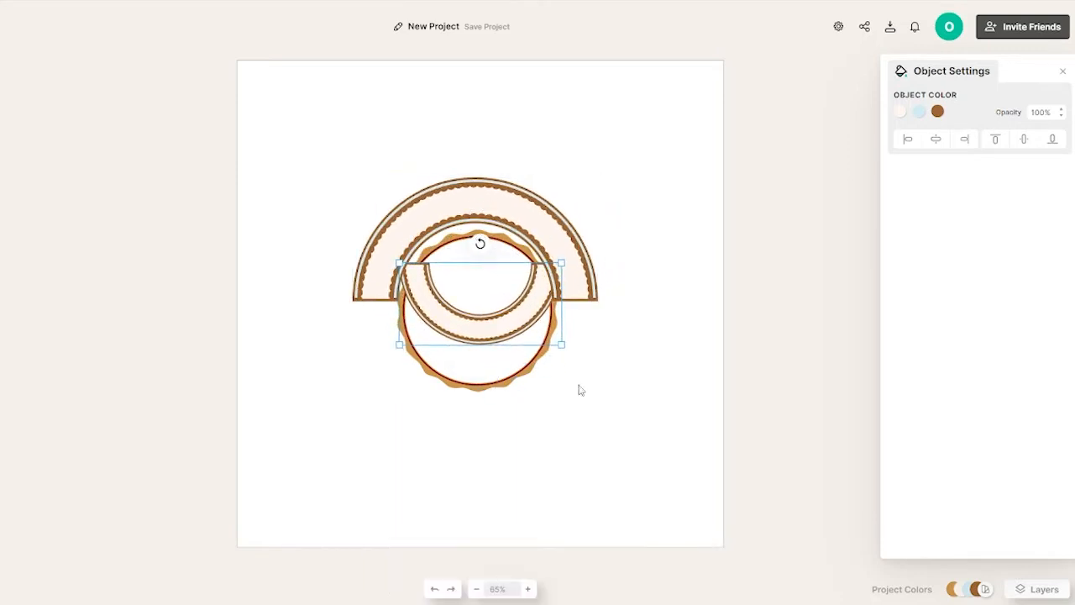
Enlarge the upside-down arch and position it around the bottom half of the ornate circle.
drag(565, 347, 700, 411)
drag(651, 371, 579, 415)
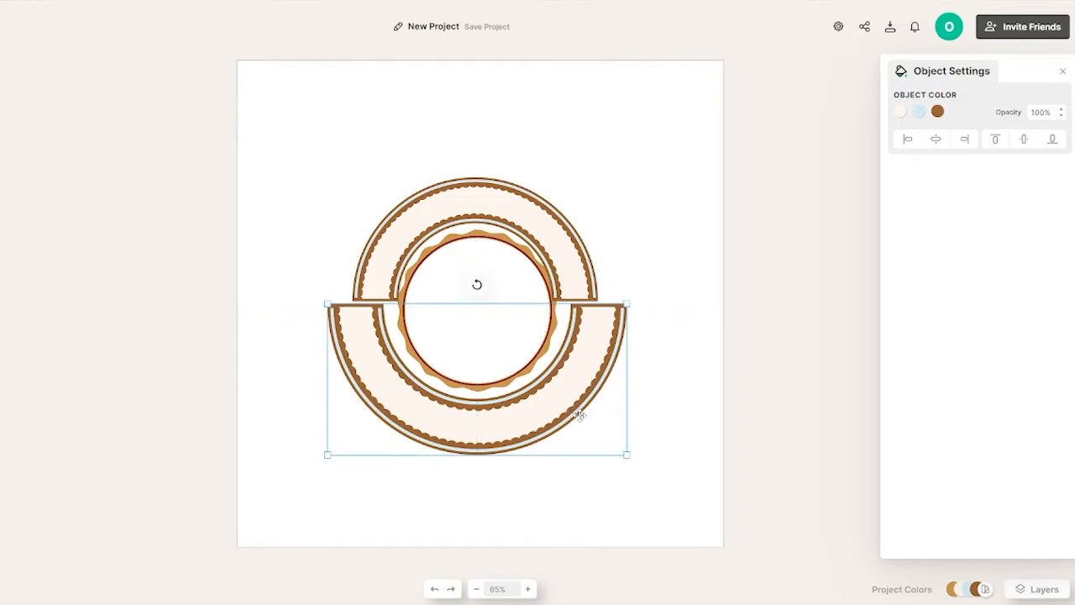
drag(628, 456, 593, 437)
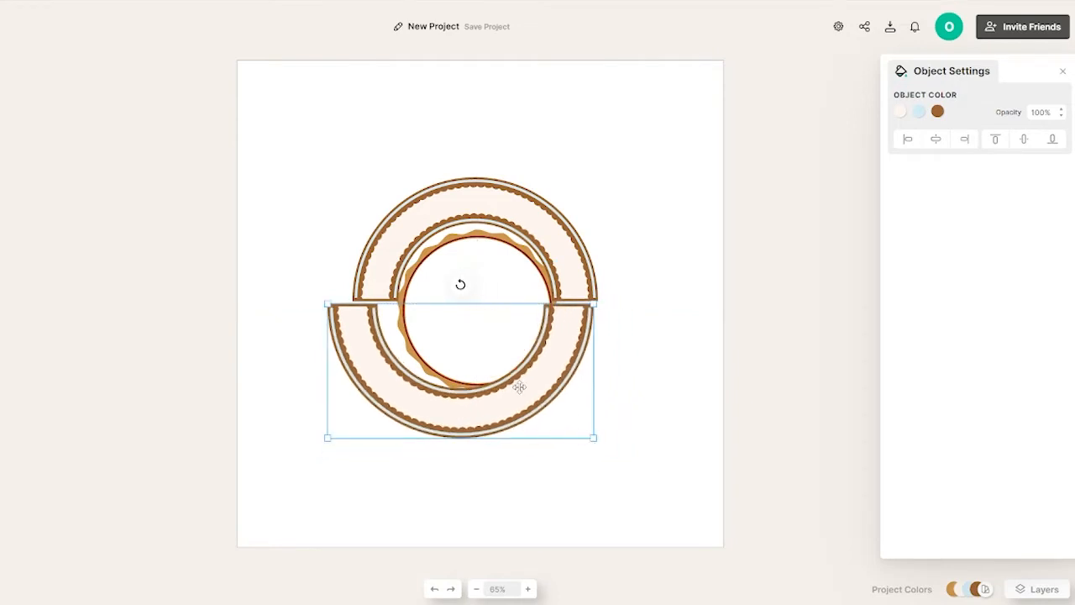
drag(518, 384, 534, 396)
Enlarge the upper arch to nearly the width of the lower arch and center it above the circle.
click(547, 239)
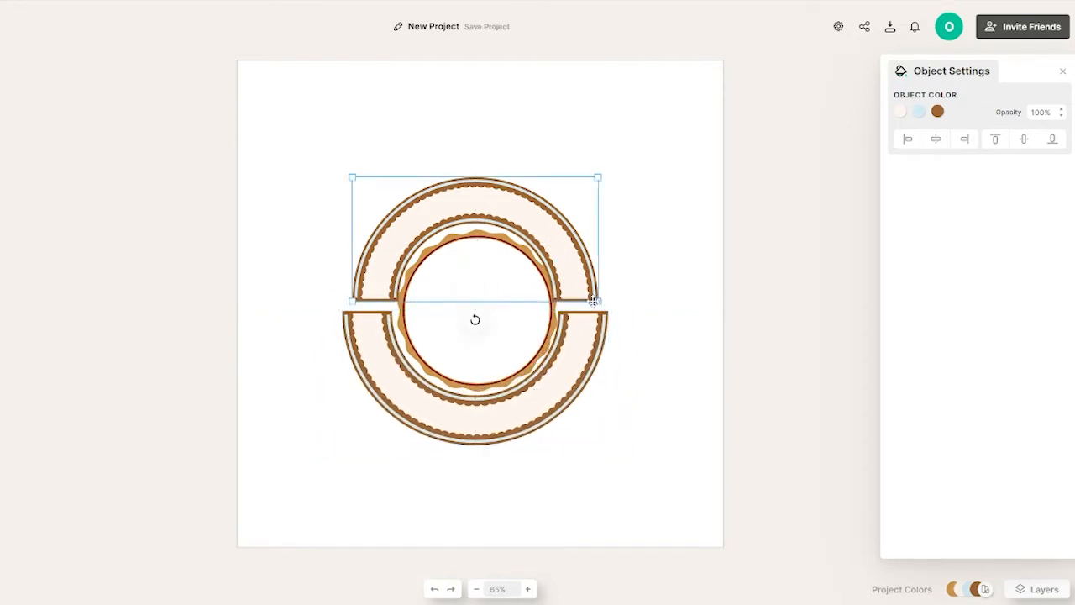
drag(597, 301, 585, 269)
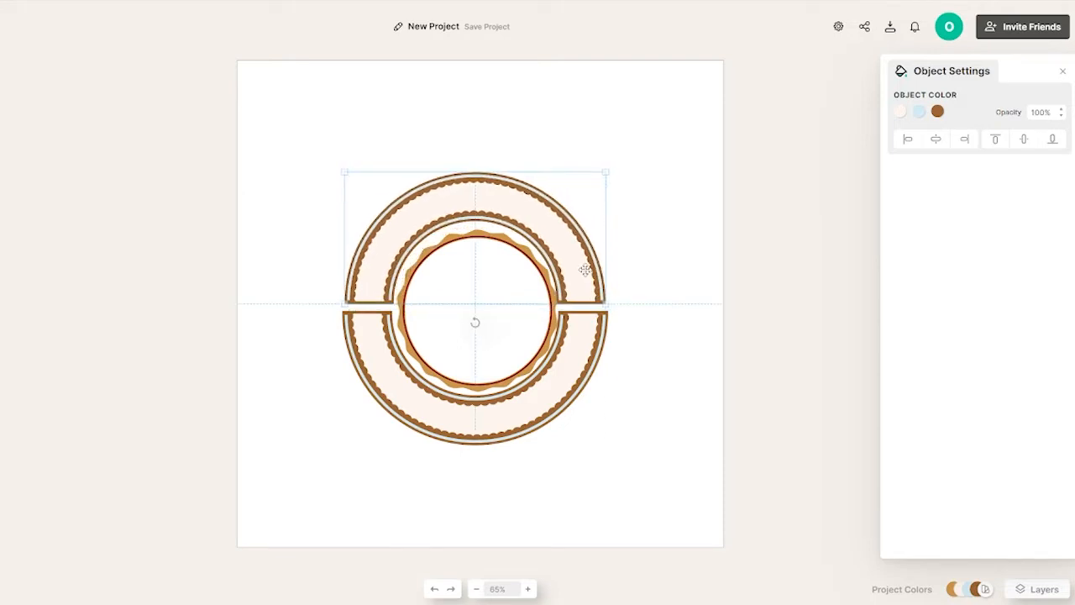
click(636, 425)
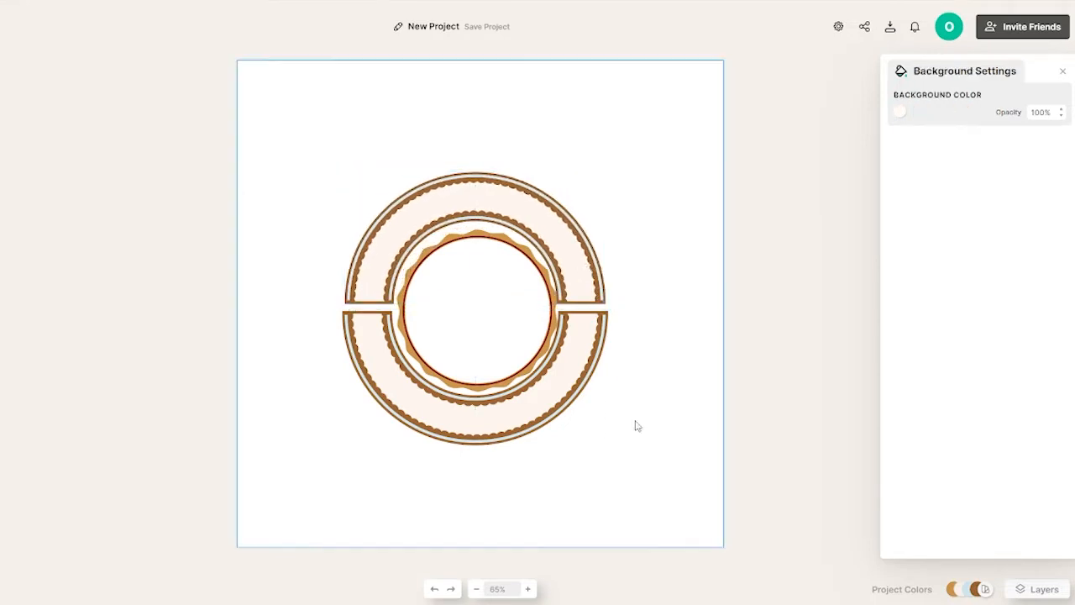
Nudge the ornate circle slightly left to center it, and lower the upper arch until it meets the lower one.
click(487, 301)
drag(488, 300, 487, 303)
click(703, 463)
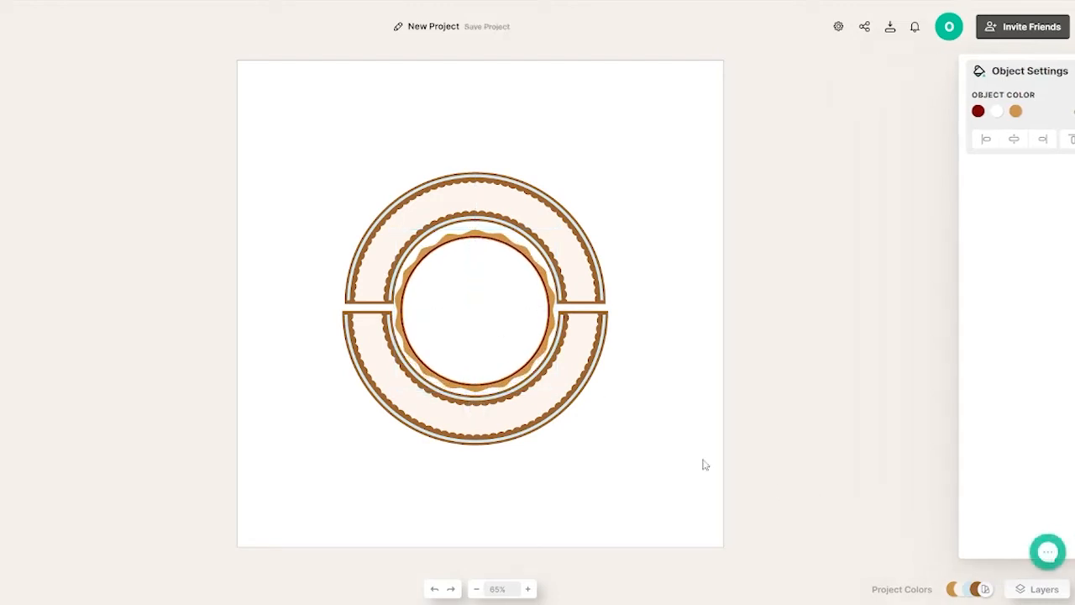
click(541, 201)
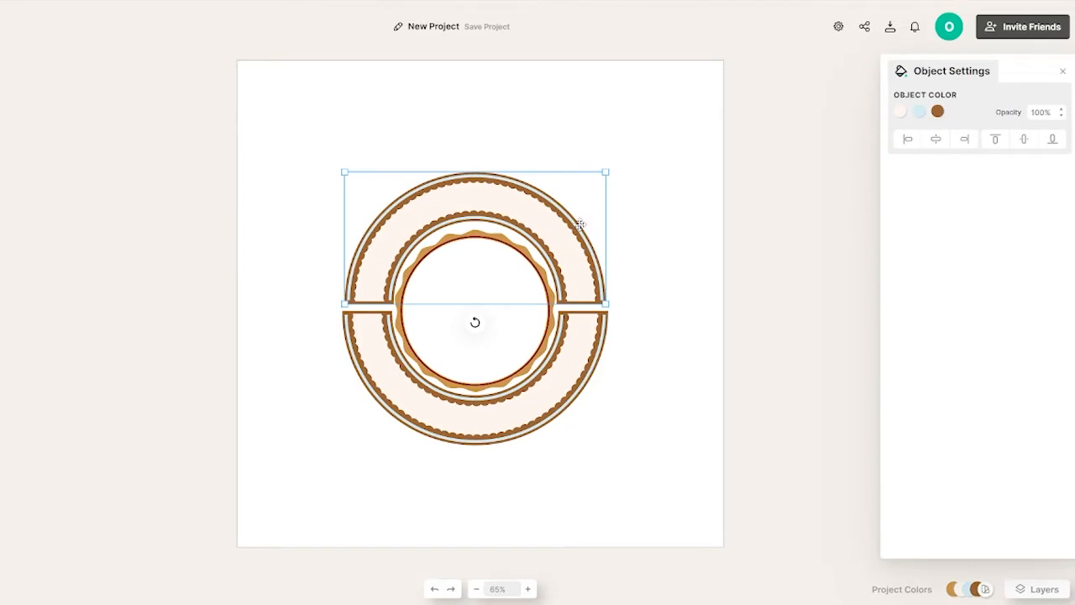
drag(578, 227, 581, 247)
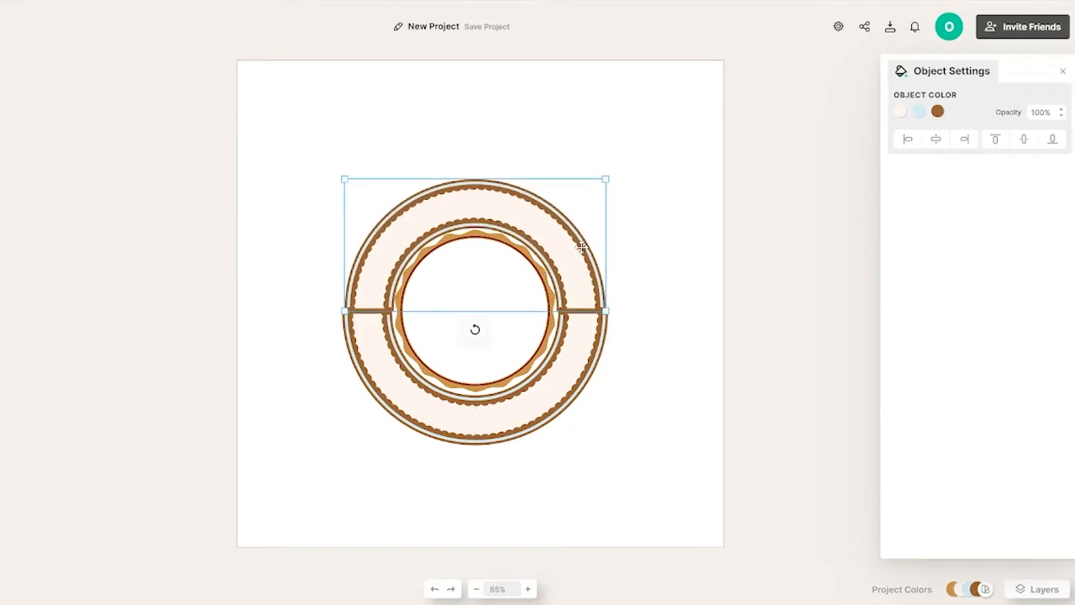
Delete both arches from the canvas and select the ornate circle.
key(Delete)
click(583, 322)
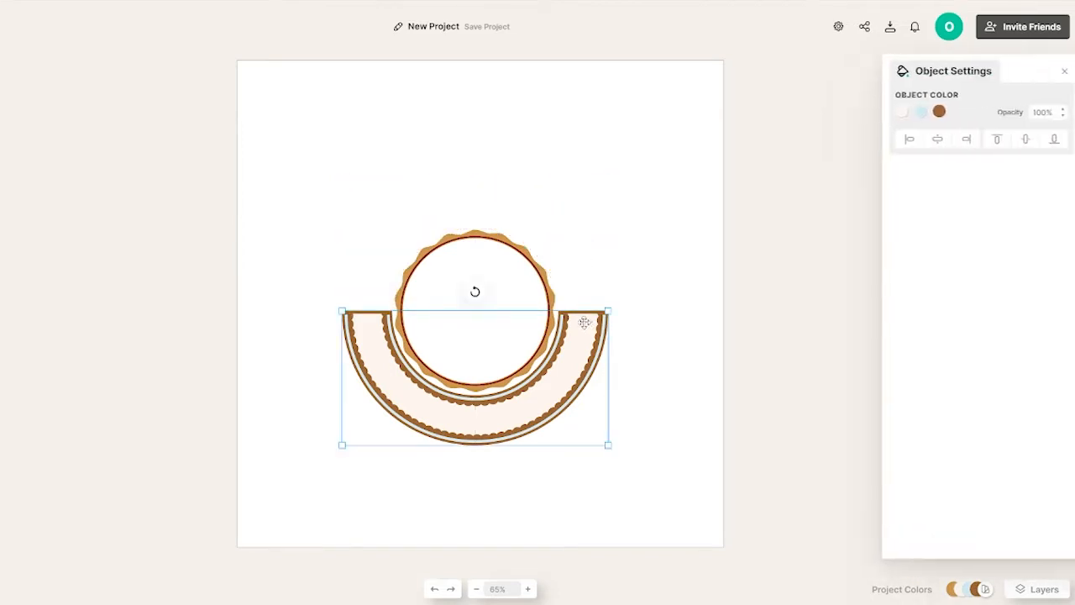
key(Delete)
click(504, 290)
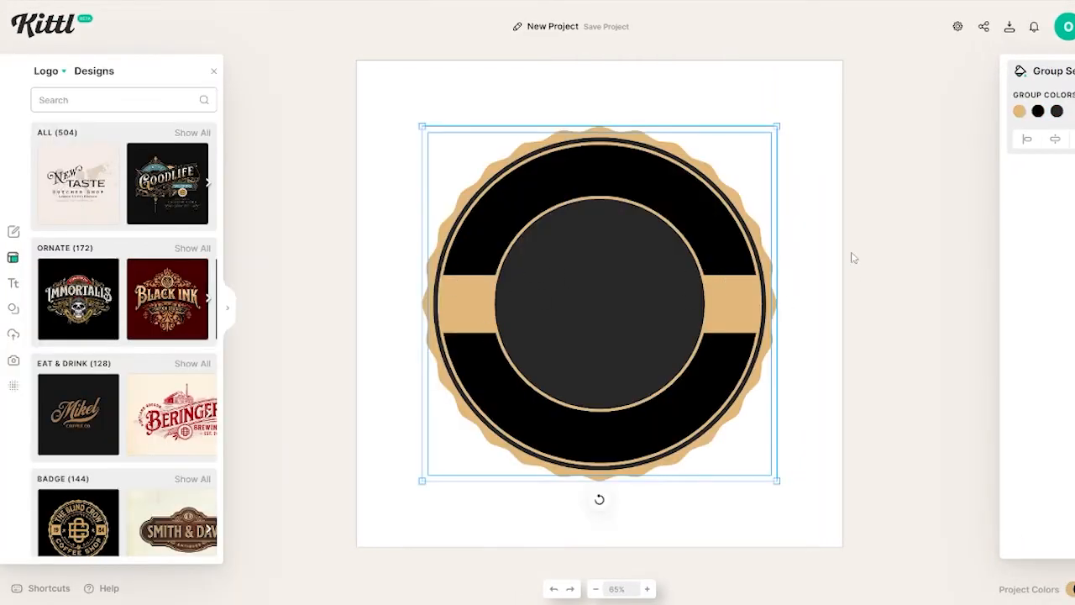
Try dark brown (443636) on the round badge's black ring segments, and set that group color to no fill.
click(853, 257)
click(672, 233)
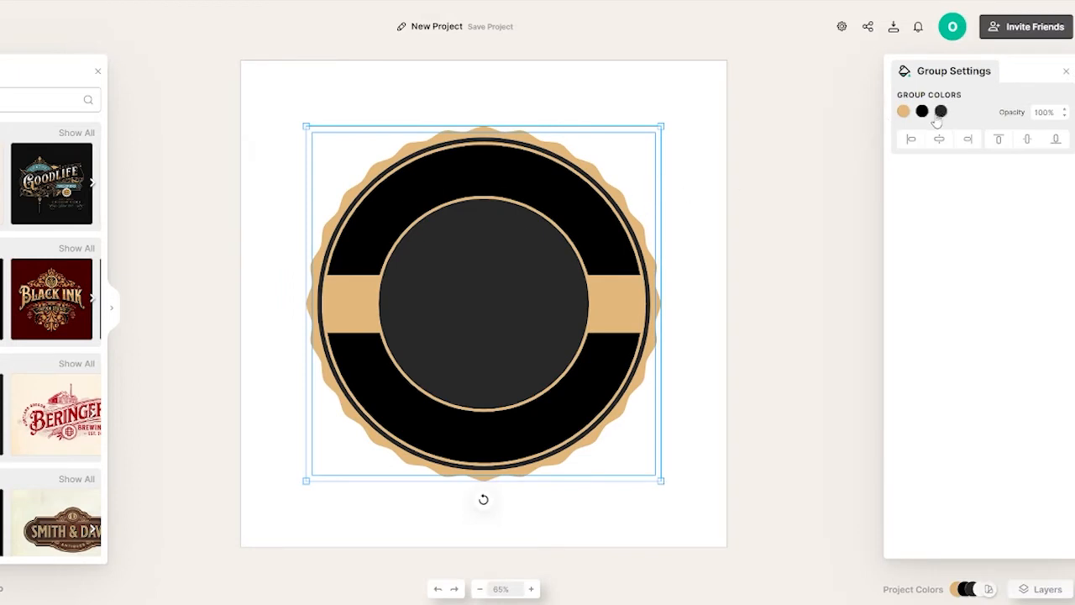
click(922, 111)
drag(768, 243, 772, 216)
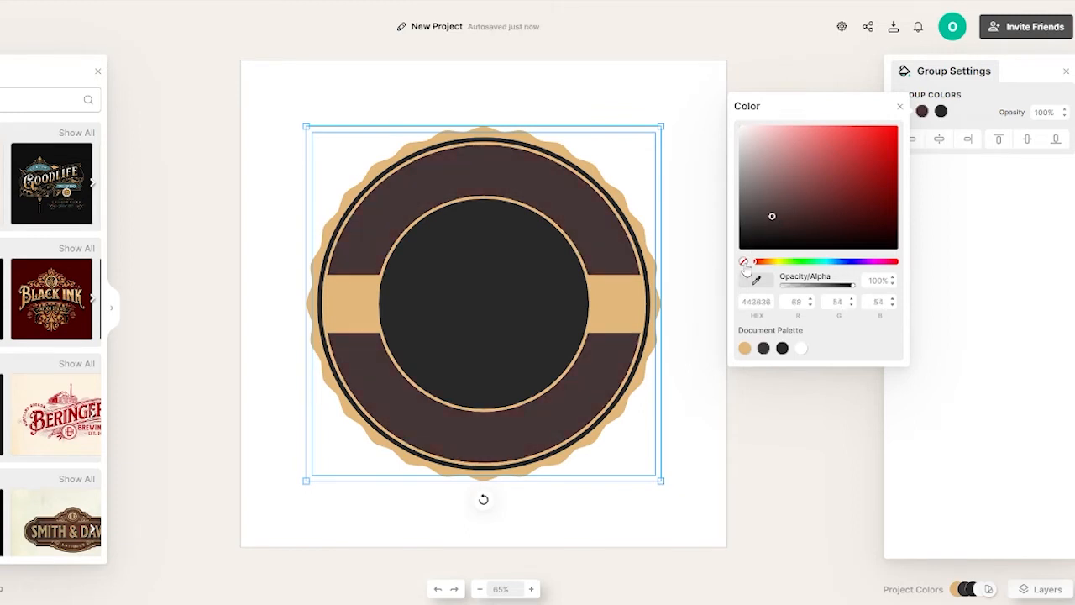
click(744, 262)
click(924, 124)
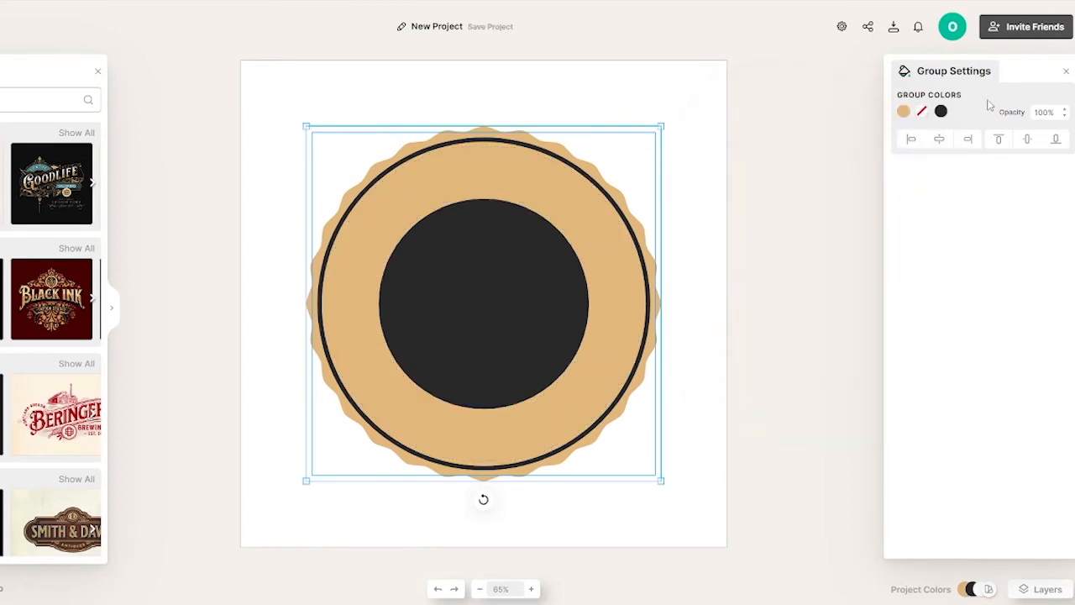
Change the badge's dark gray inner circle and thin ring to black.
click(941, 111)
mouse_move(766, 235)
mouse_down()
mouse_move(749, 252)
mouse_move(761, 248)
mouse_up()
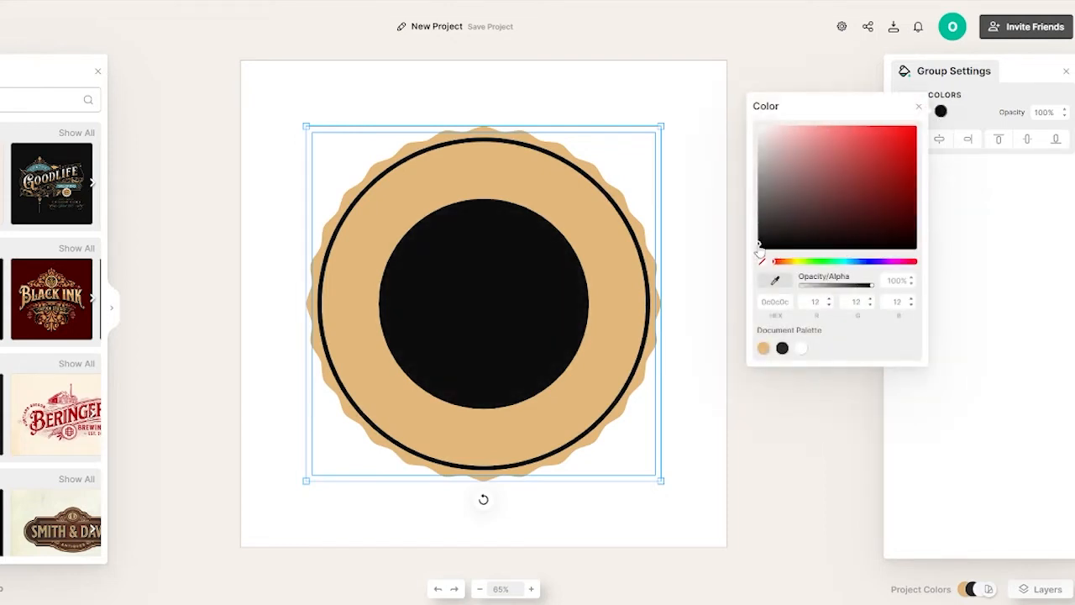
click(919, 106)
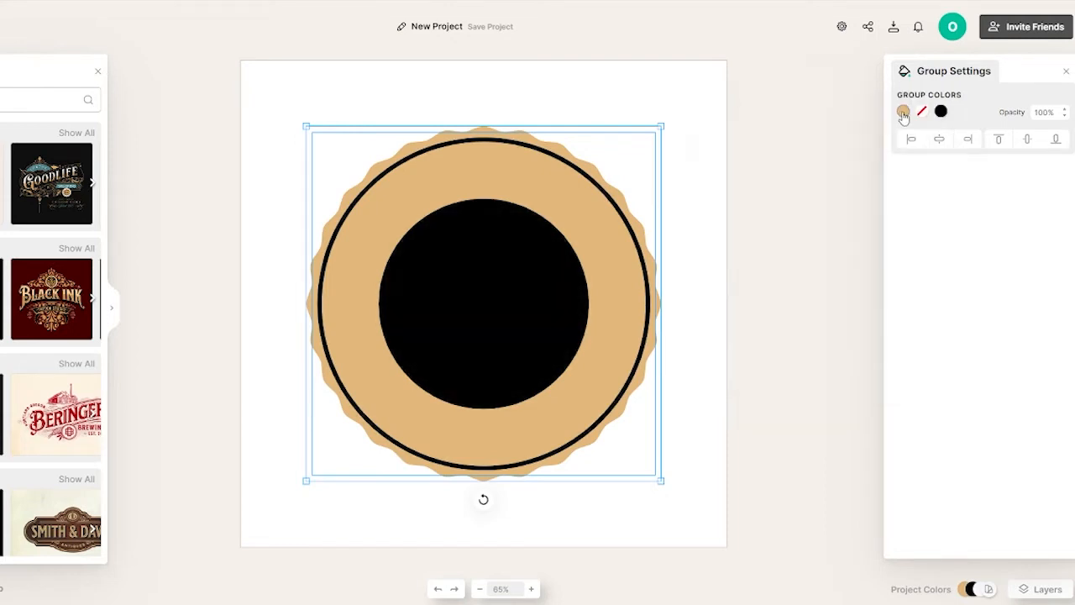
Copy the hex code e3b87c of the badge's tan color and close the color picker.
click(903, 112)
double_click(739, 304)
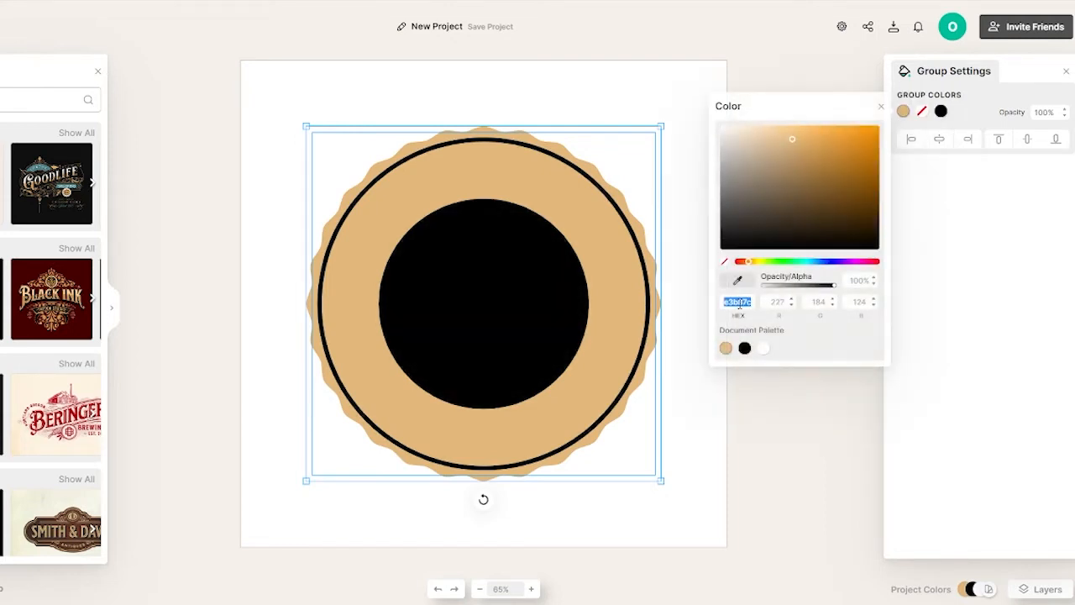
right_click(739, 304)
click(778, 353)
click(930, 300)
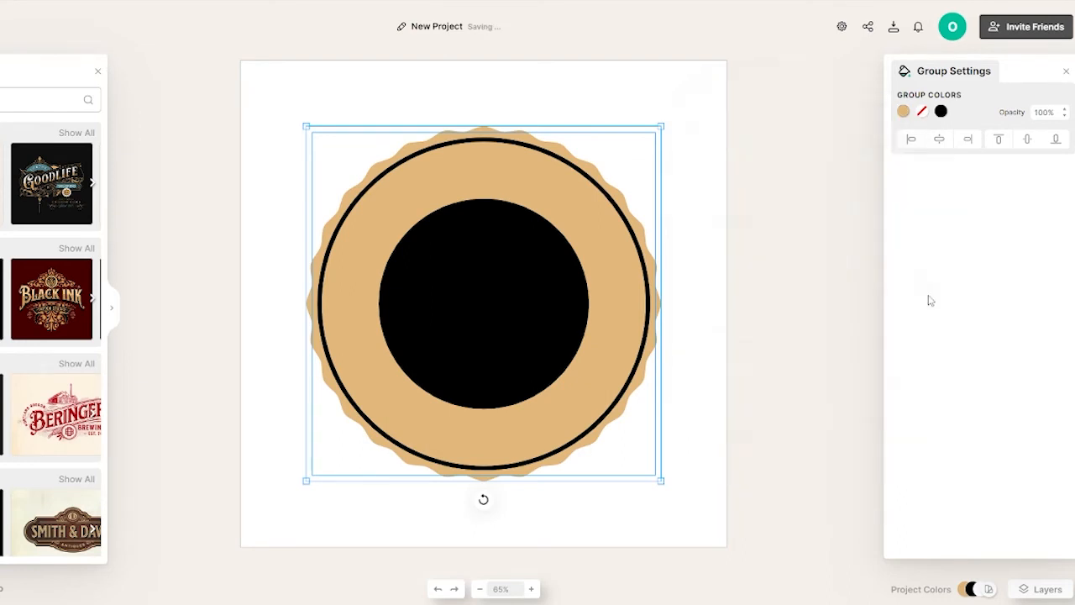
Recolor the badge's tan wavy border and ring area to black.
click(941, 111)
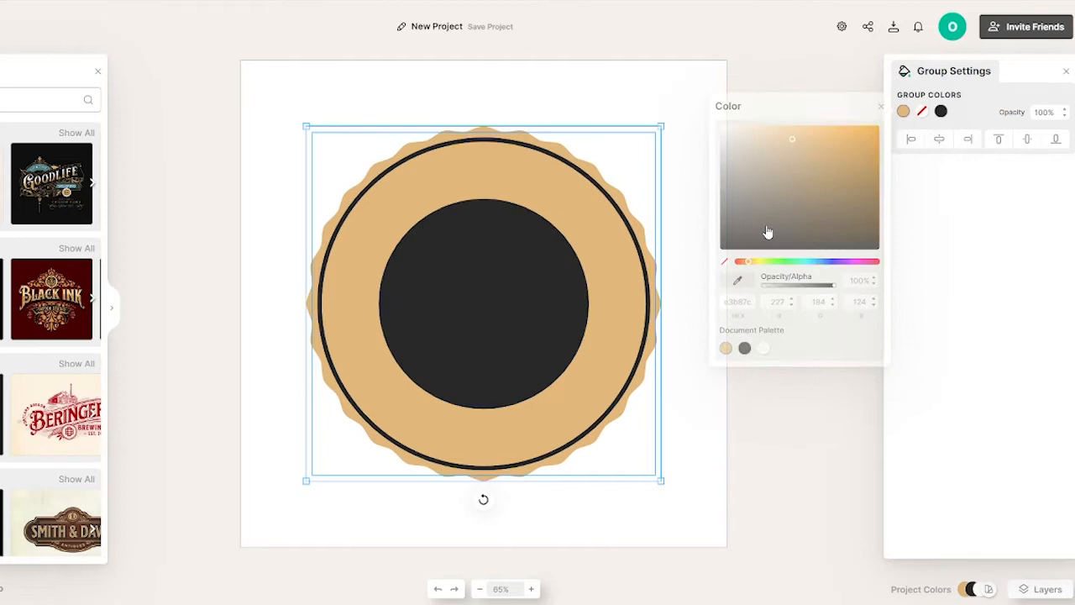
drag(754, 210, 709, 261)
click(991, 221)
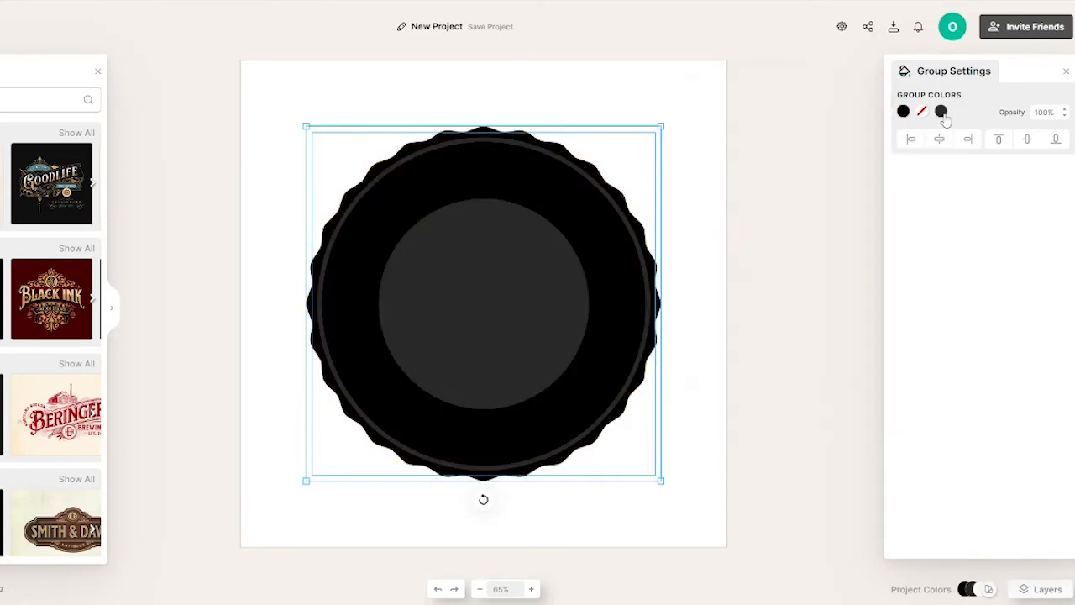
Recolor the badge's dark gray group color with the copied hex code e3b87c, and deselect the badge.
click(941, 112)
click(779, 304)
key(ctrl+v)
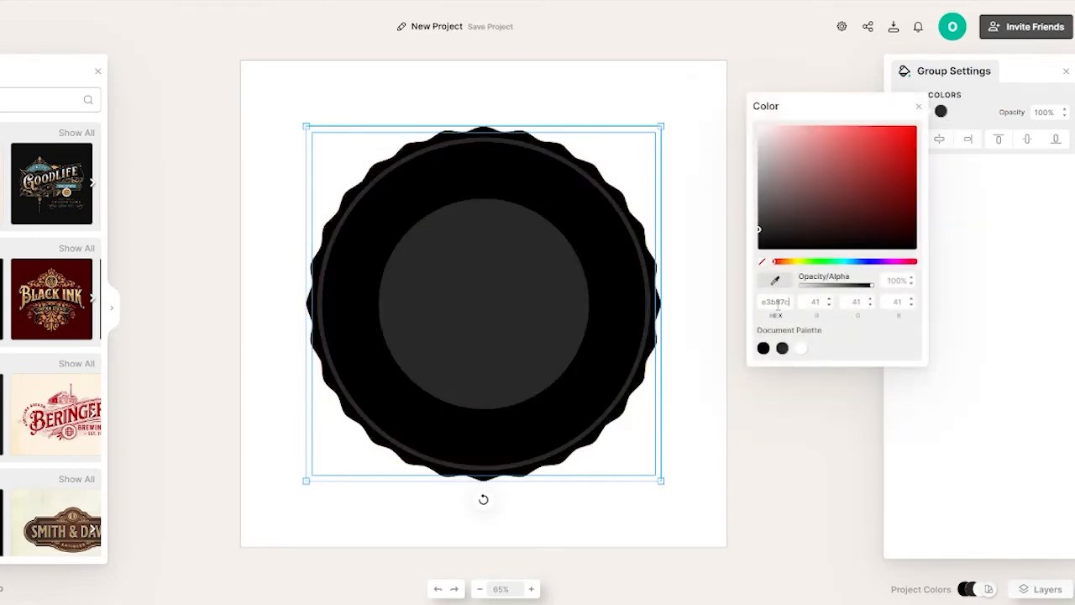
key(Return)
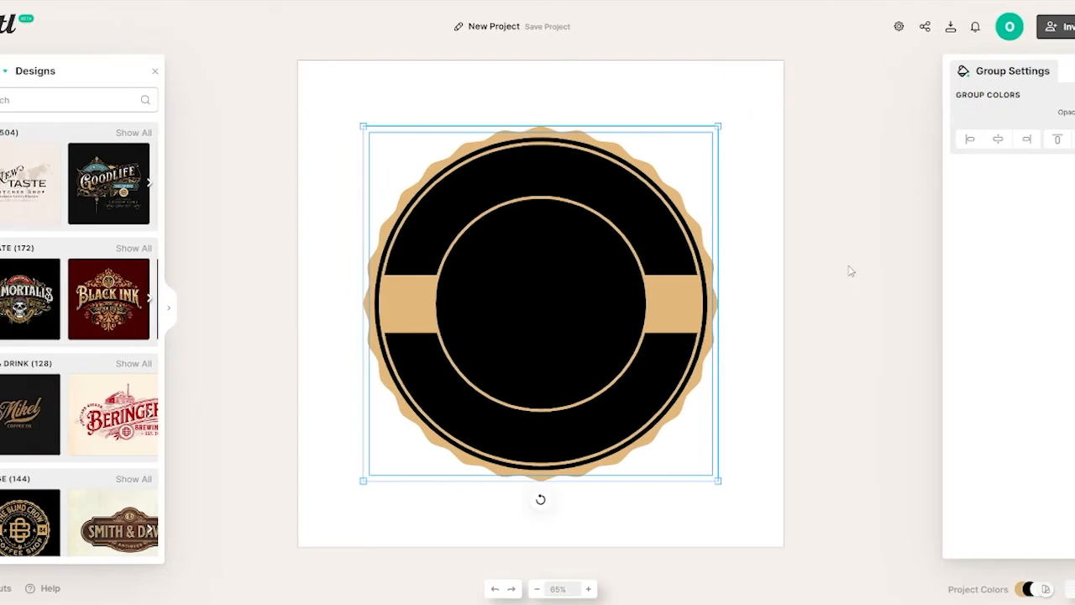
click(792, 269)
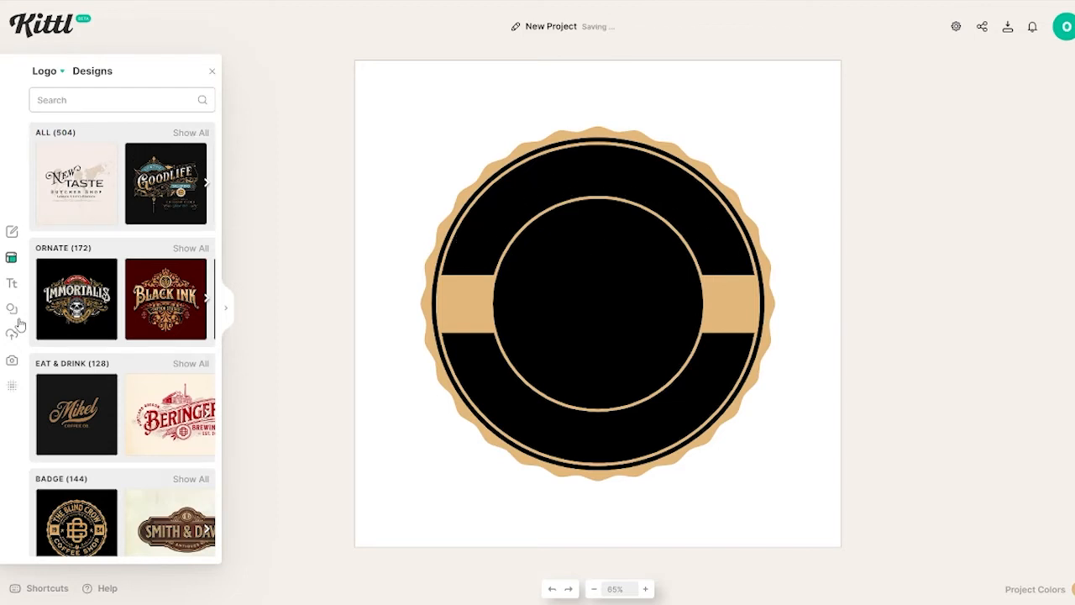
Add the vintage Bourbon text template and position it over the middle of the badge.
click(11, 283)
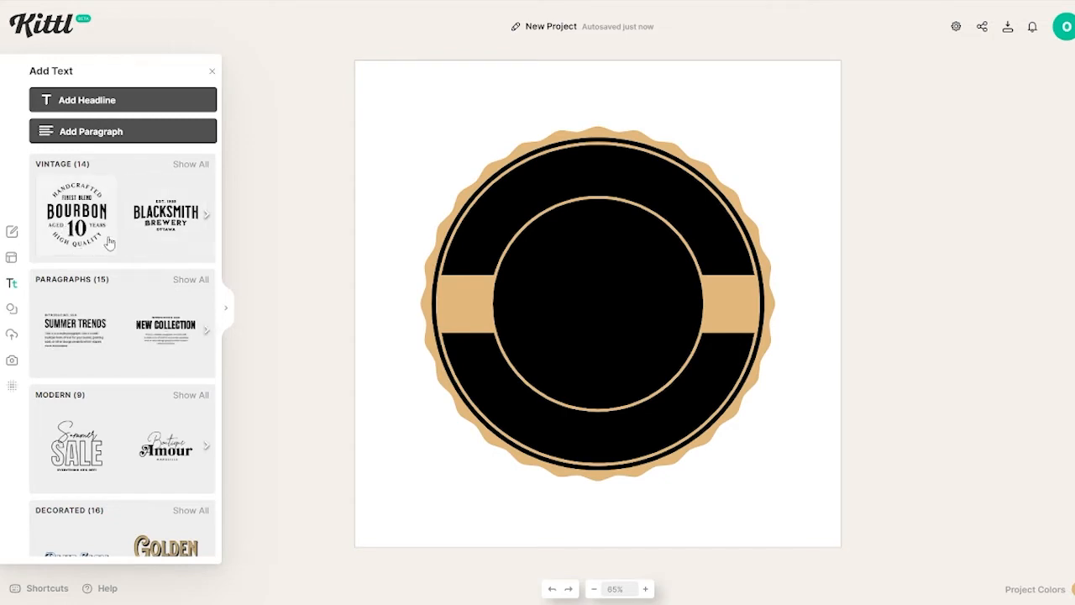
click(108, 243)
drag(674, 384, 756, 468)
drag(712, 412, 675, 367)
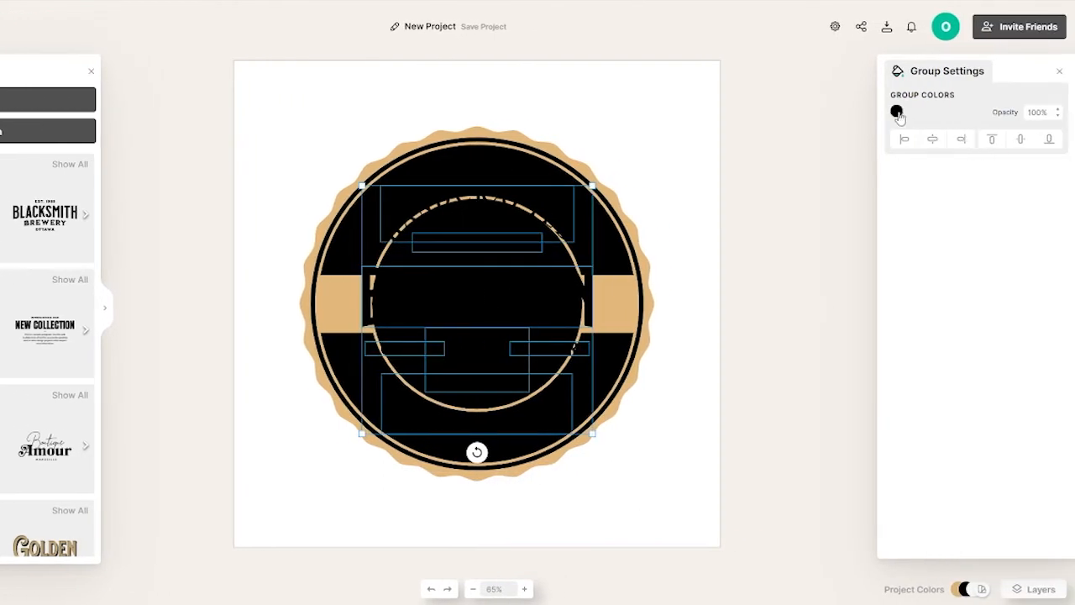
Recolor the Bourbon text group white, and enlarge and reposition it to fill more of the badge.
click(897, 114)
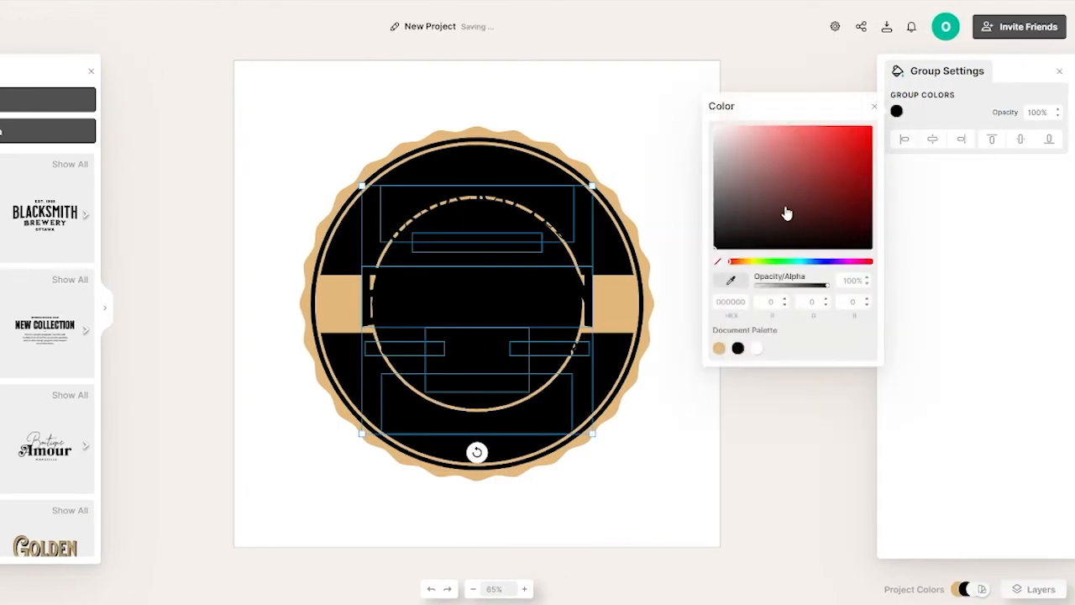
drag(784, 211, 715, 120)
click(568, 435)
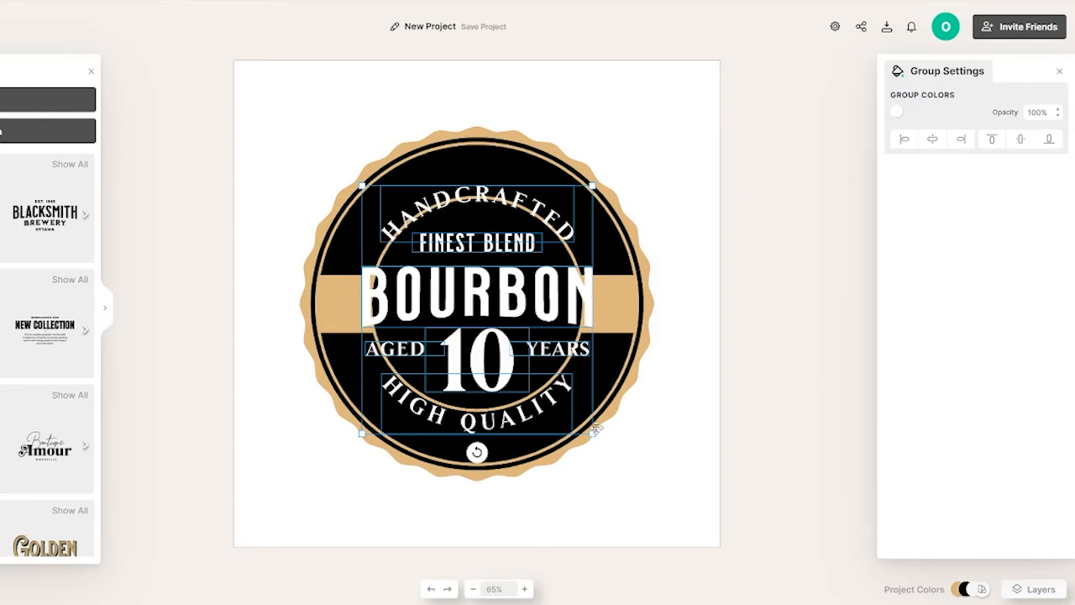
drag(592, 435, 619, 461)
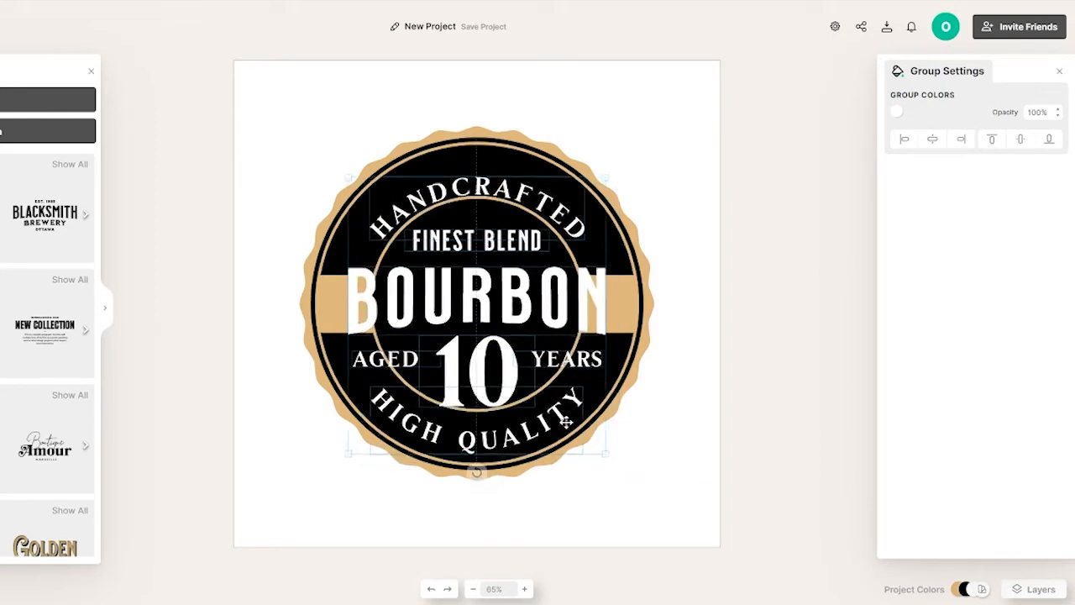
mouse_move(564, 413)
mouse_down()
mouse_move(566, 424)
mouse_move(568, 411)
mouse_up()
click(813, 417)
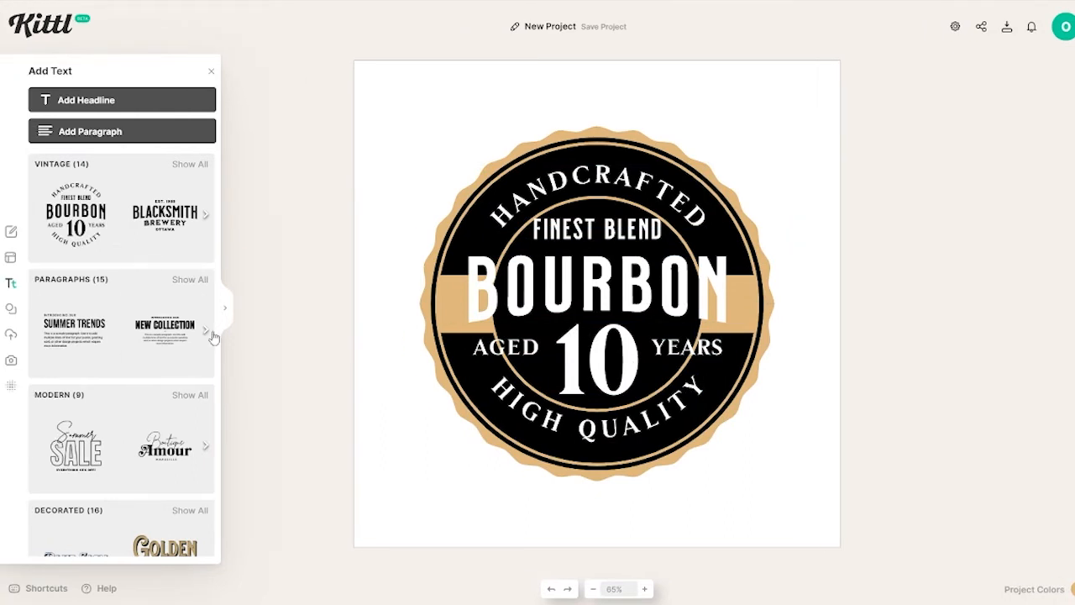
Show the layers list and delete the Bourbon text group from the badge.
scroll(214, 336, down, 3)
scroll(126, 325, up, 3)
click(515, 267)
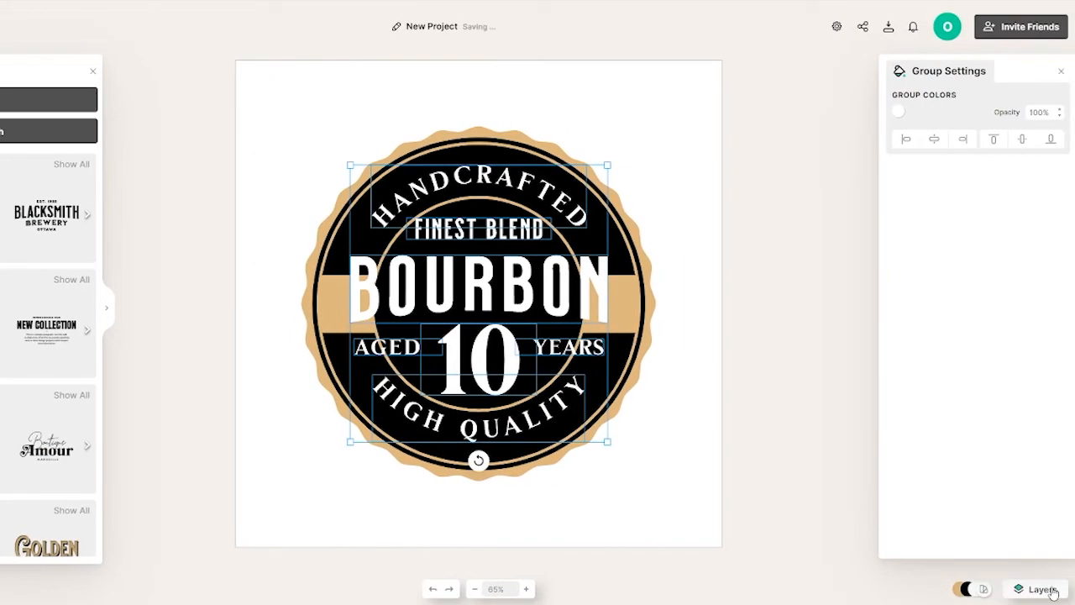
click(1041, 589)
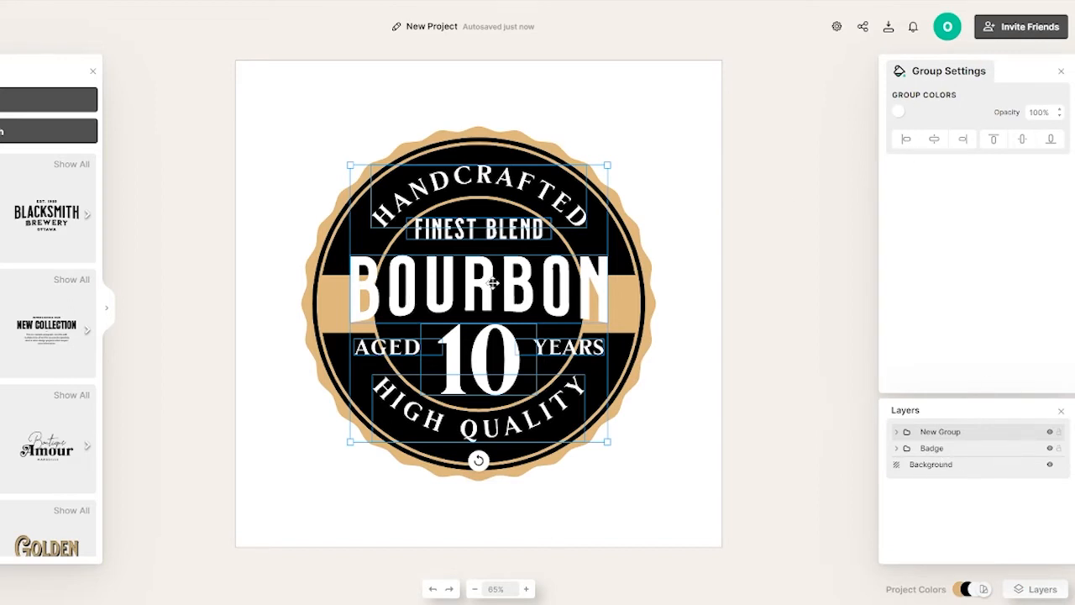
key(Delete)
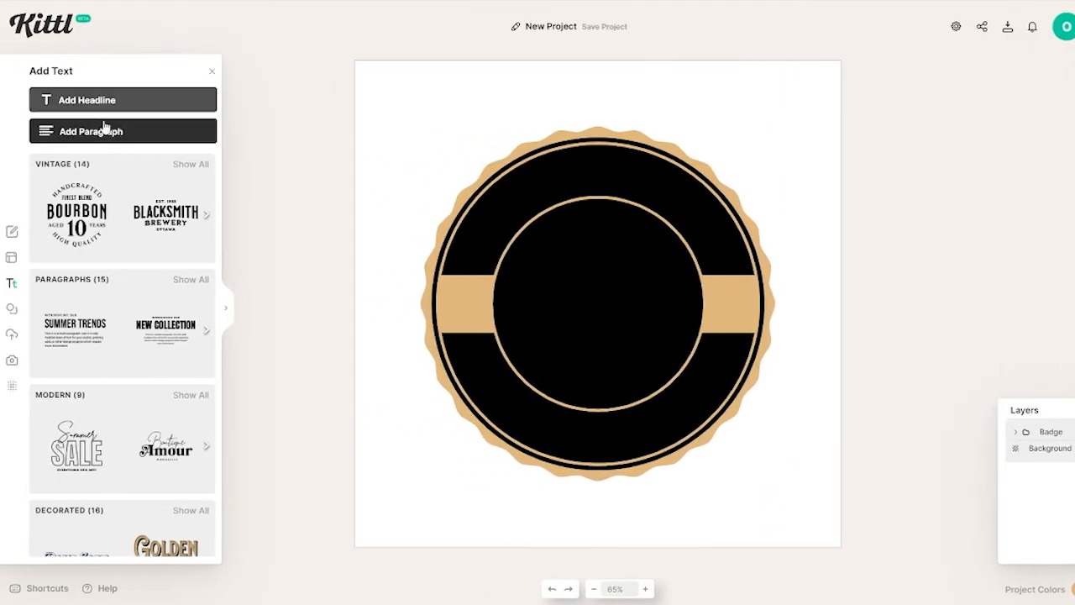
Add a headline, color it white, and move it into the upper part of the badge's black ring.
click(125, 101)
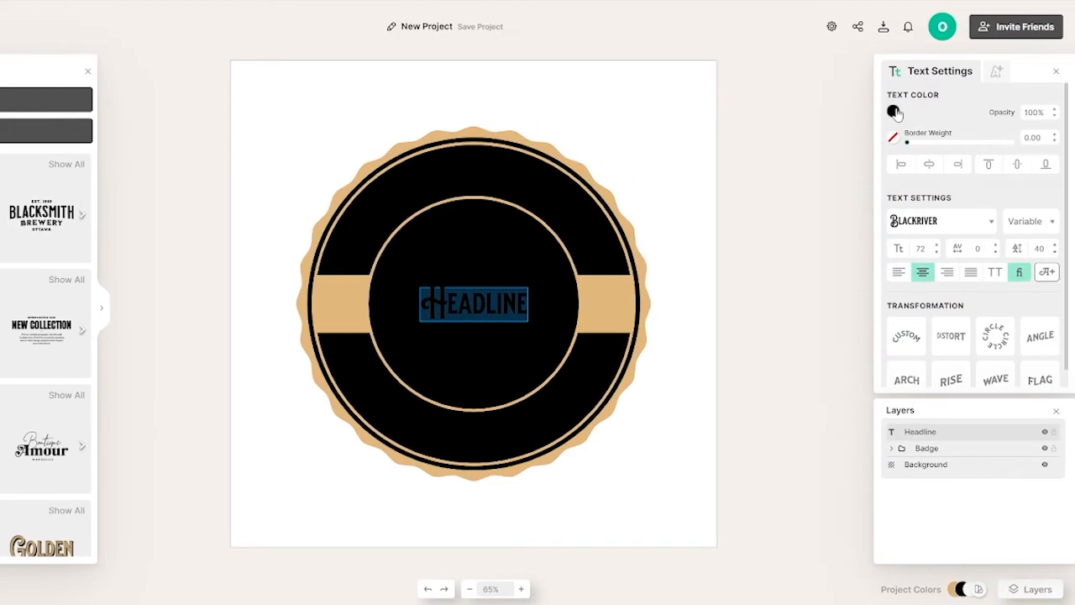
click(895, 112)
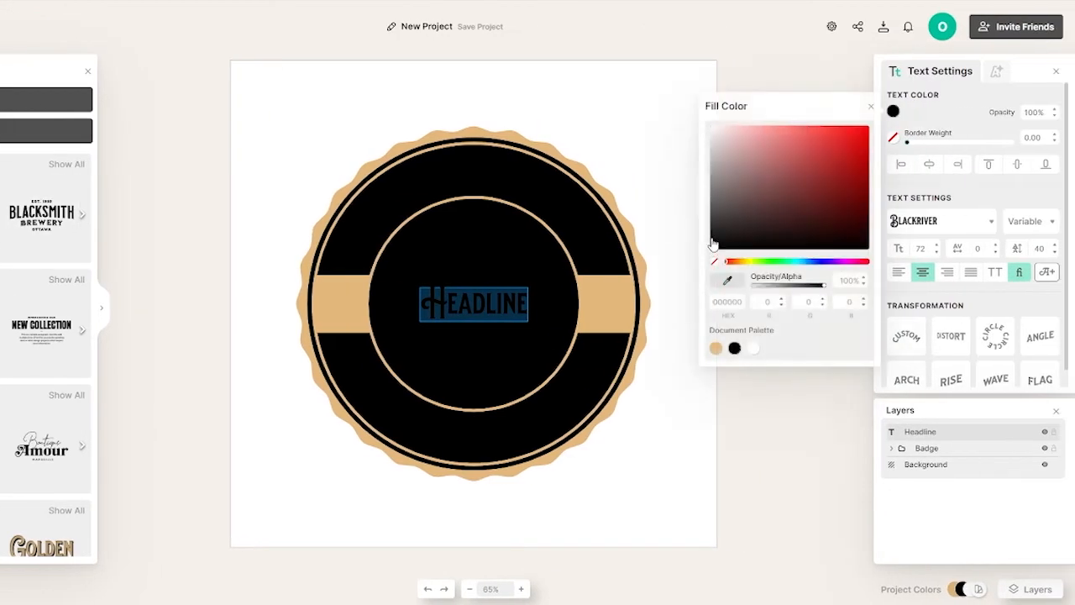
click(708, 137)
click(616, 127)
drag(459, 309, 473, 176)
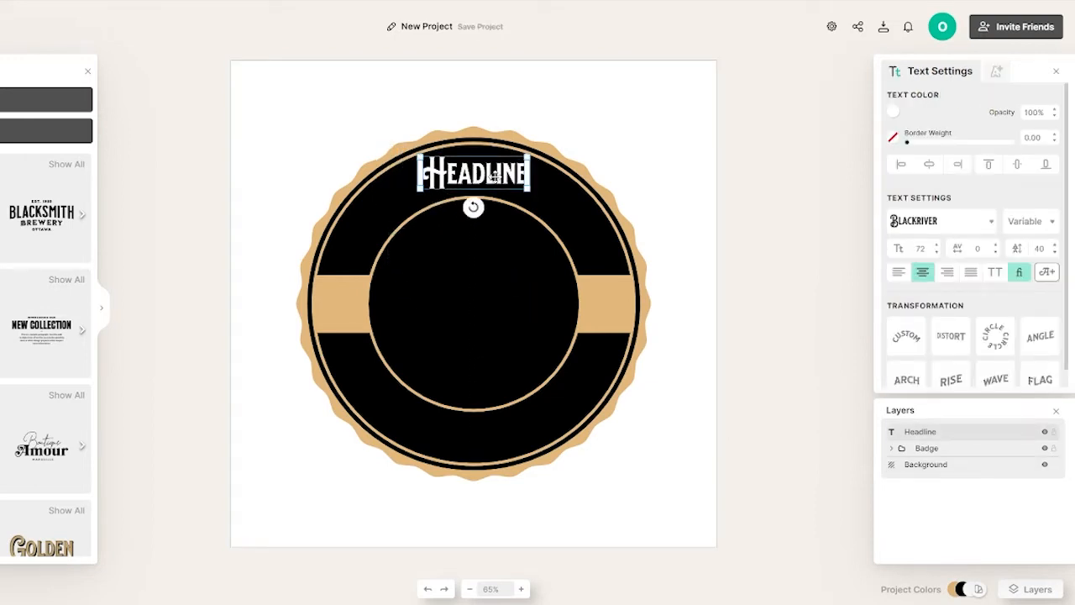
click(624, 159)
Replace the headline text with THE COFFEE and fit it on one centered line in the upper ring.
double_click(492, 173)
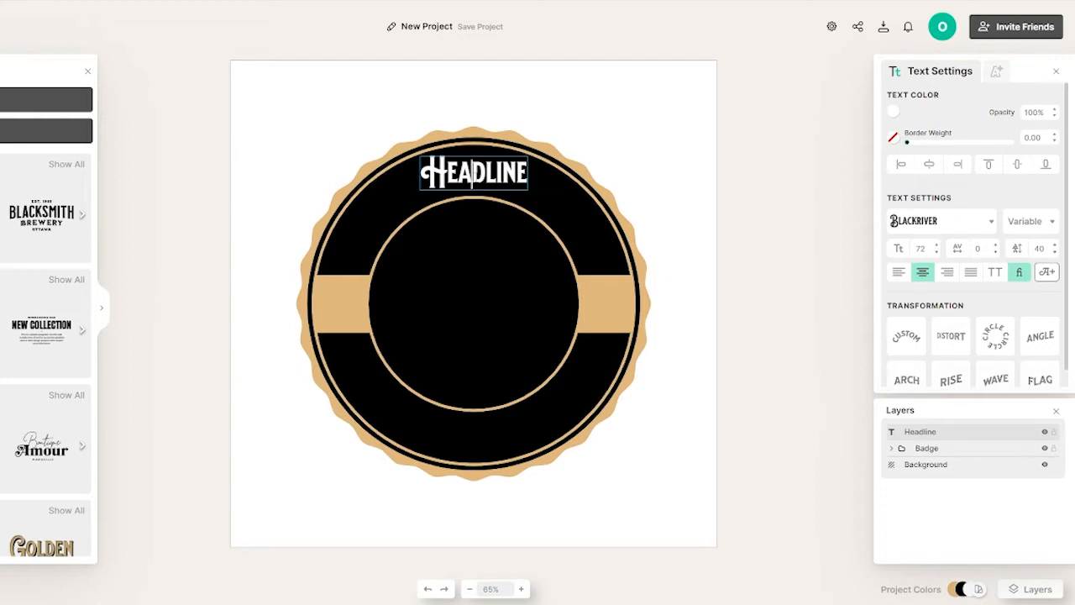
key(ctrl+a)
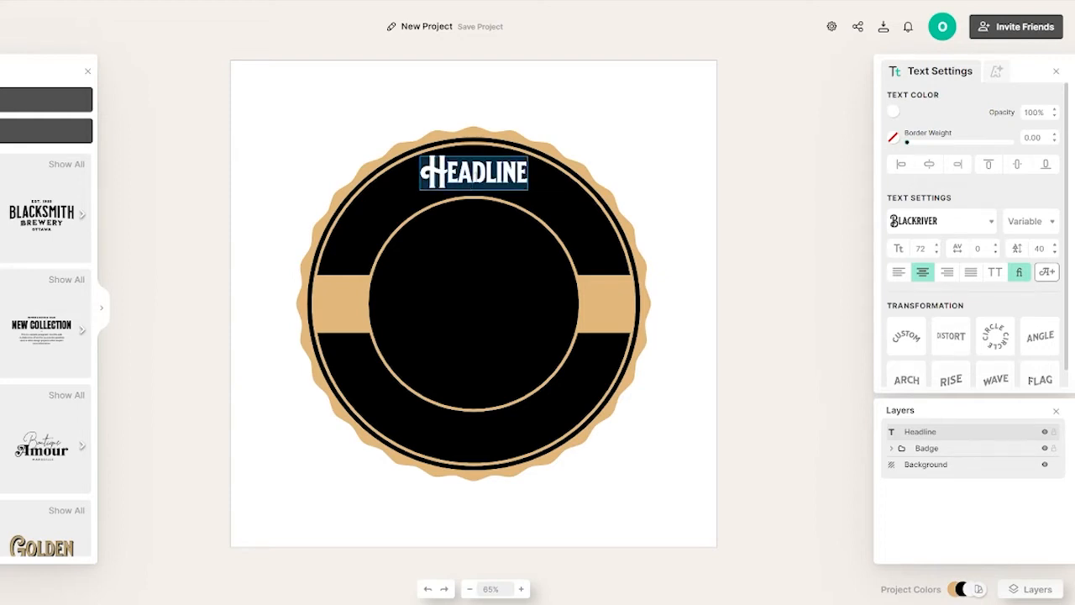
text(THE COFFEE)
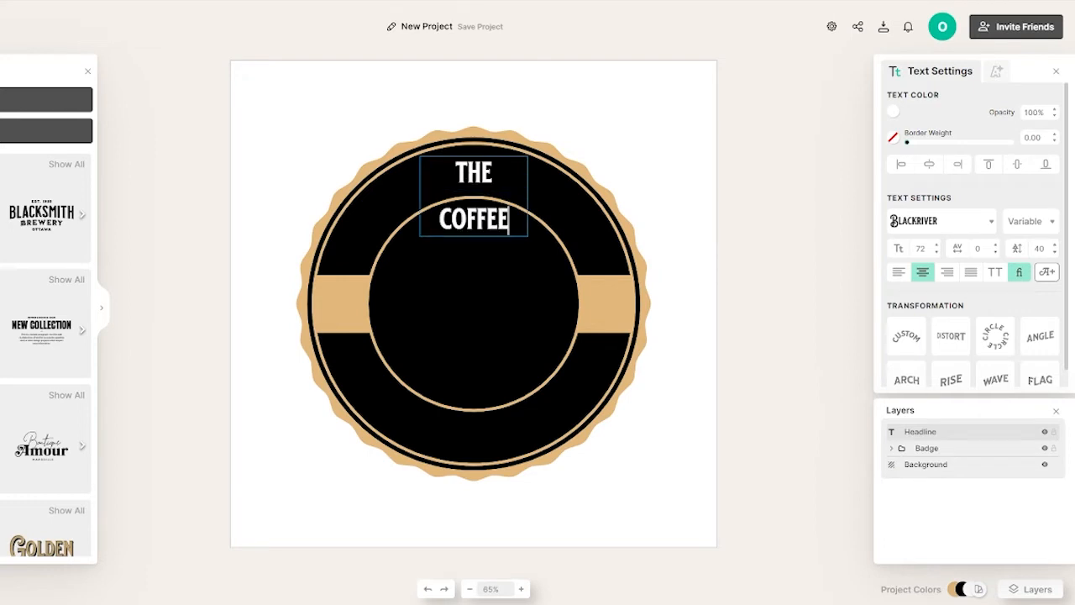
drag(527, 195, 476, 170)
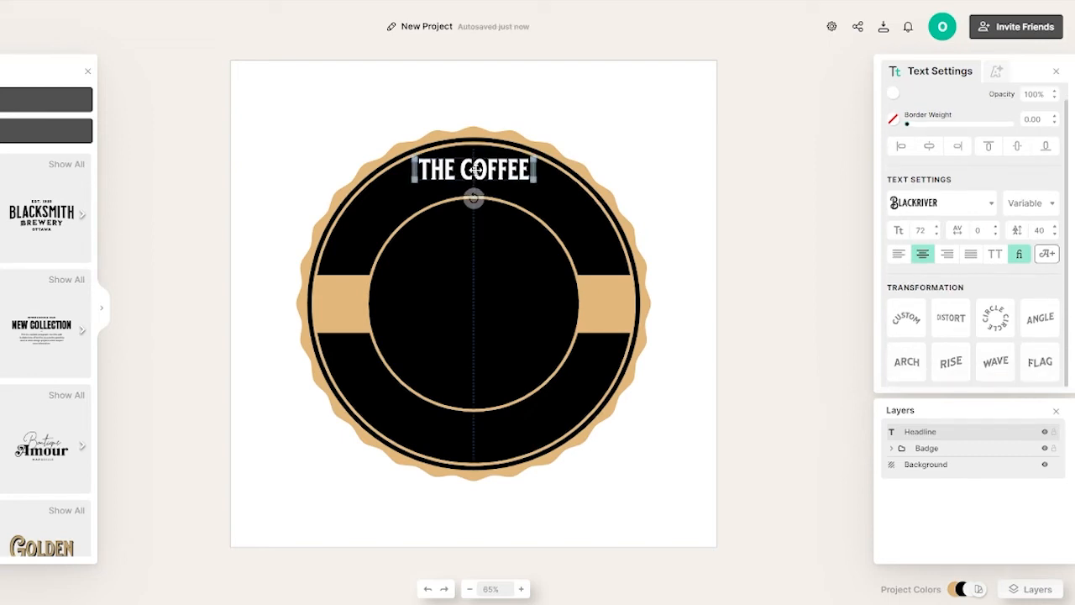
Bend THE COFFEE with the Circle transformation, widen its path, and enlarge the text to size 148.
click(911, 320)
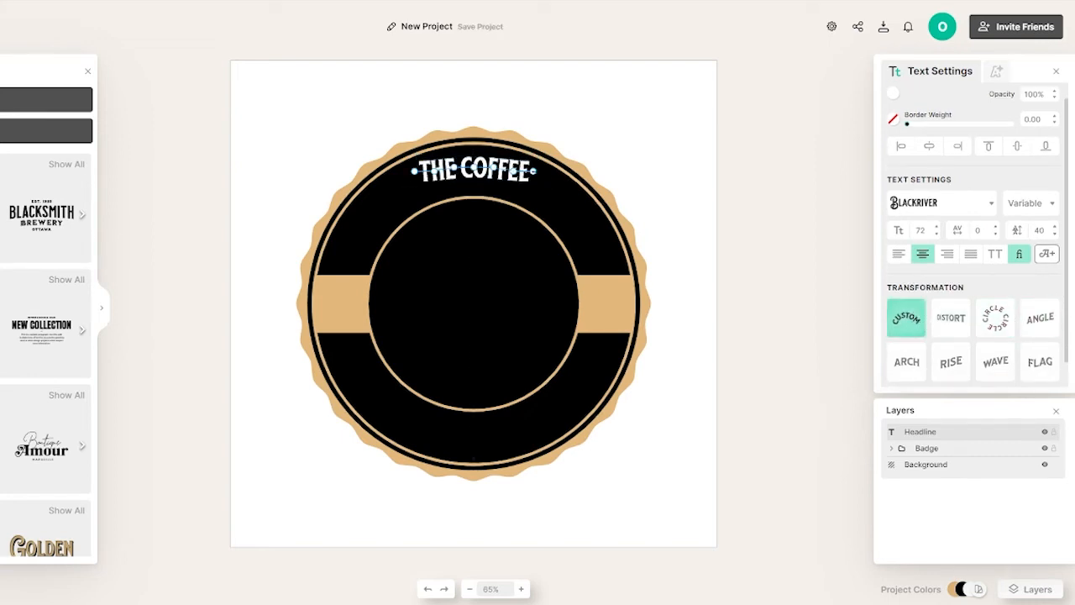
click(995, 317)
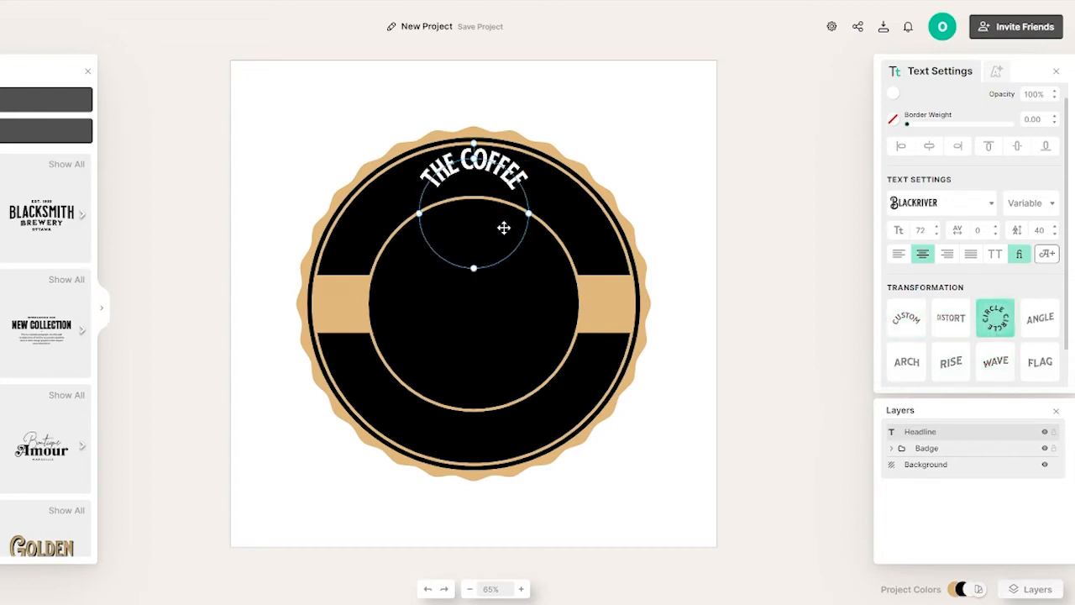
drag(516, 212, 575, 224)
click(484, 168)
drag(484, 168, 606, 218)
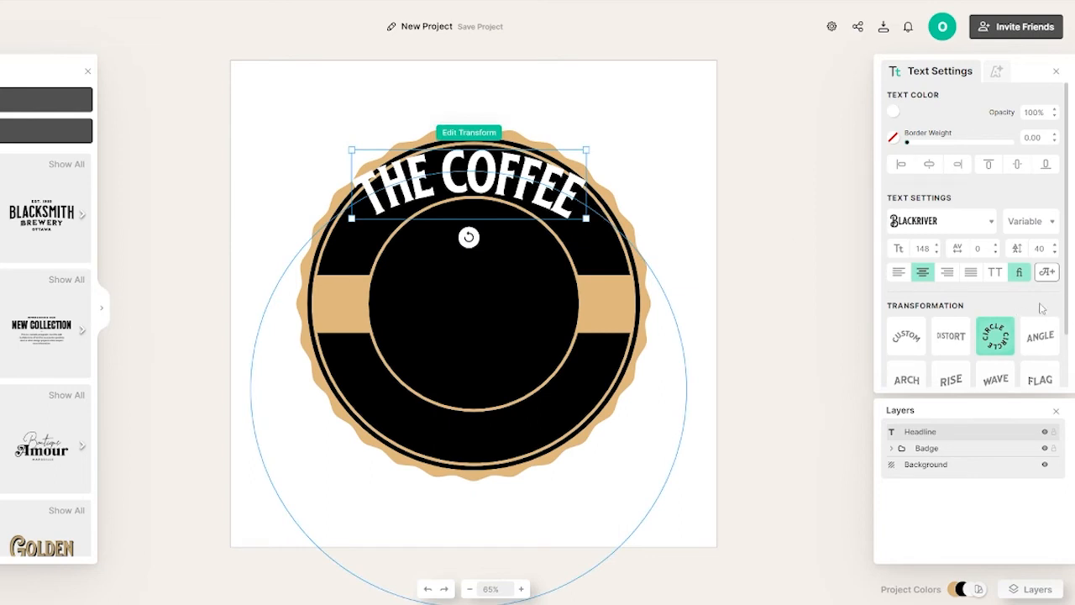
Try the Custom path and Arch transformations on THE COFFEE, adjusting their curve points.
click(907, 336)
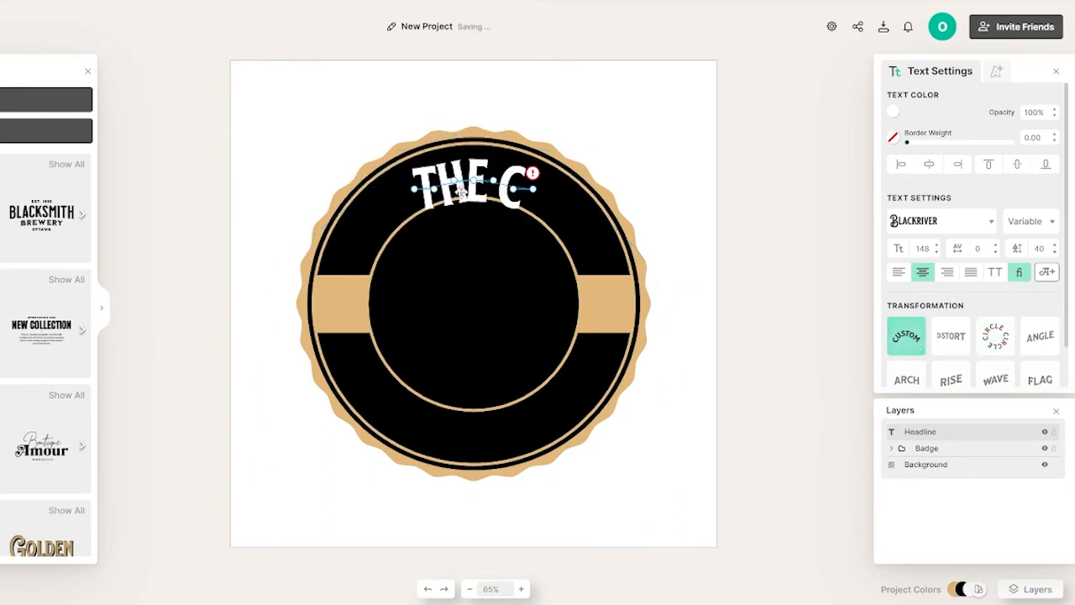
drag(444, 177, 433, 160)
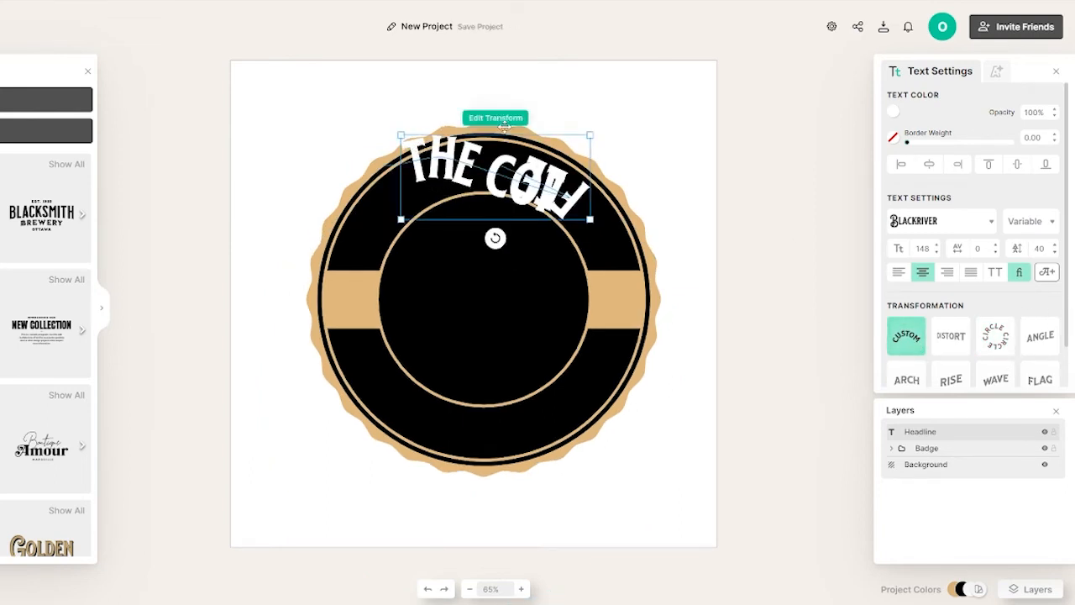
double_click(433, 160)
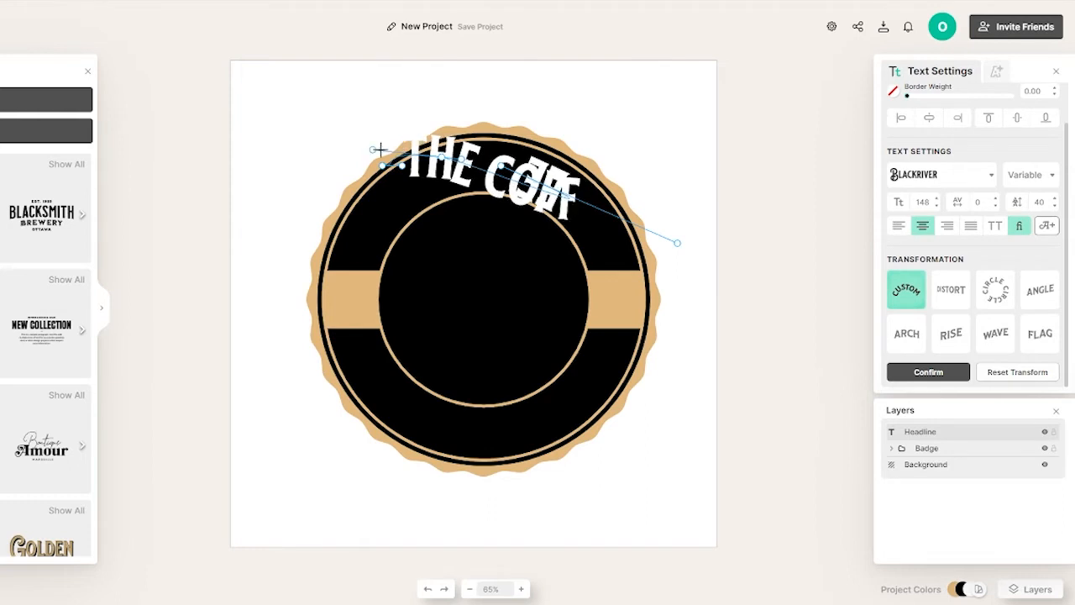
drag(383, 166, 352, 263)
drag(677, 243, 783, 298)
click(906, 333)
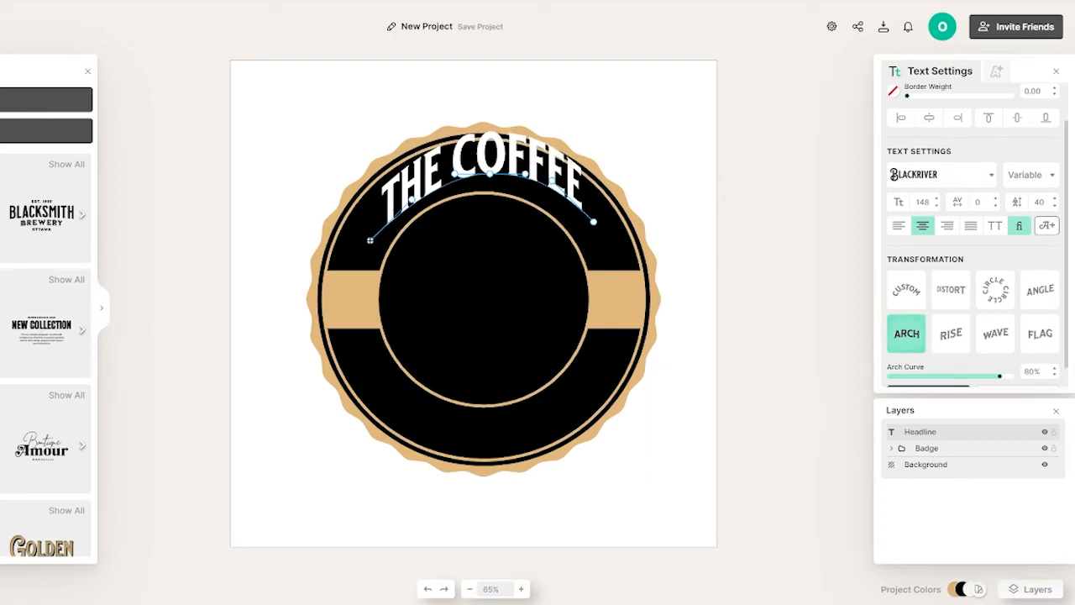
scroll(1057, 311, down, 1)
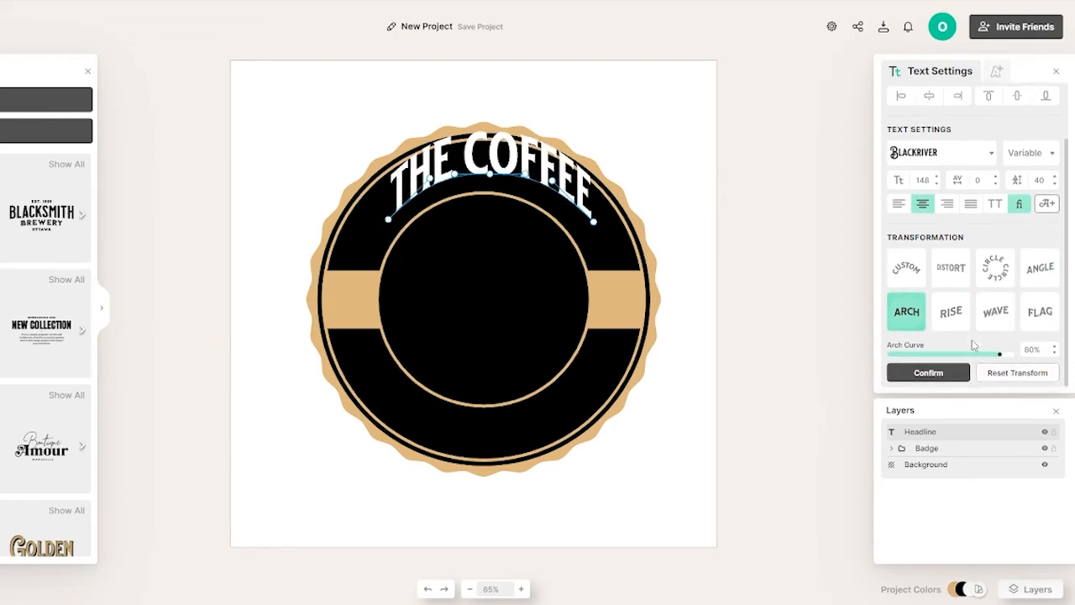
Apply the Circle transformation to THE COFFEE again and fit its path to the badge's upper black ring.
click(996, 270)
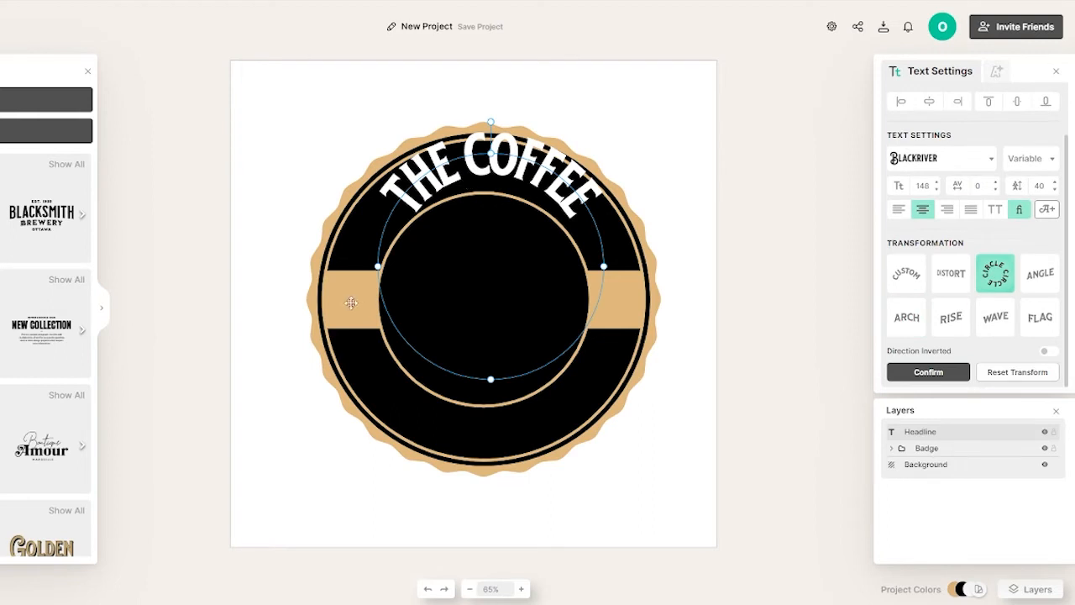
drag(378, 267, 313, 245)
drag(468, 125, 494, 171)
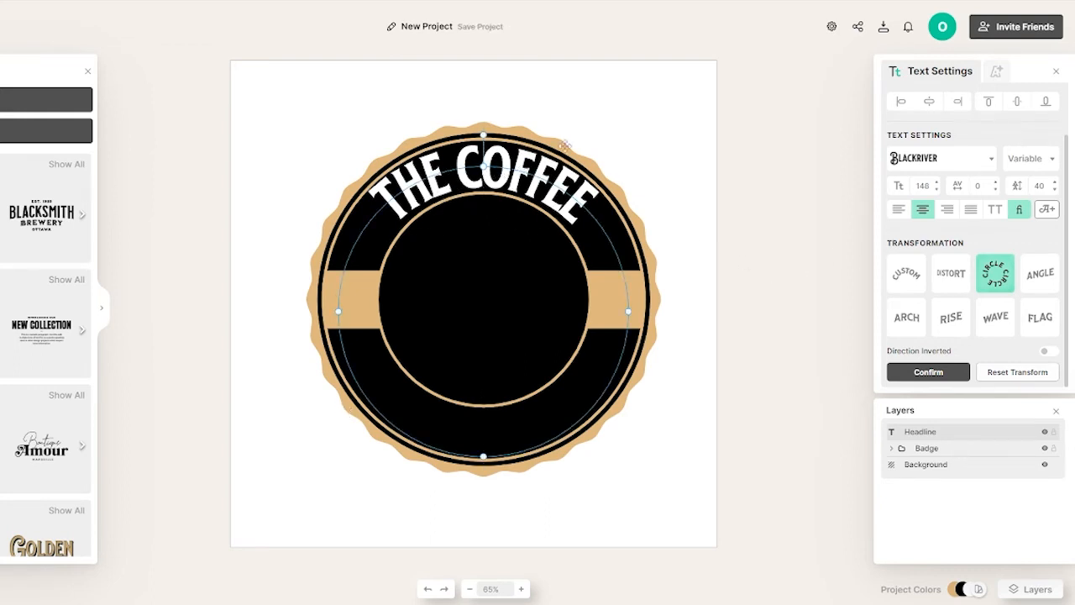
click(1019, 211)
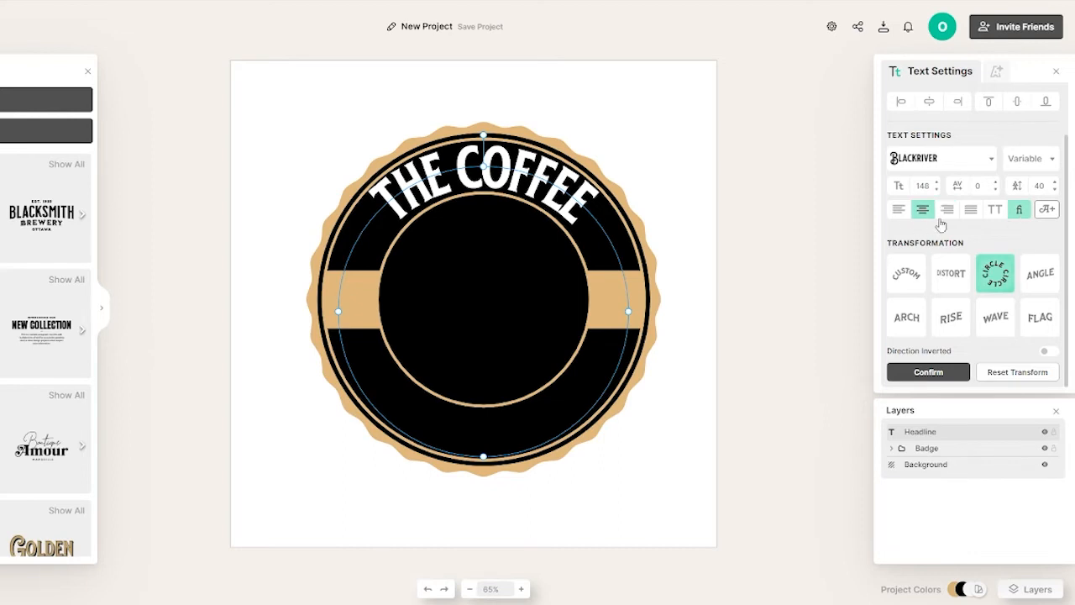
click(577, 154)
Change the curved headline text to THE GOLDEN and deselect it.
click(476, 188)
double_click(519, 165)
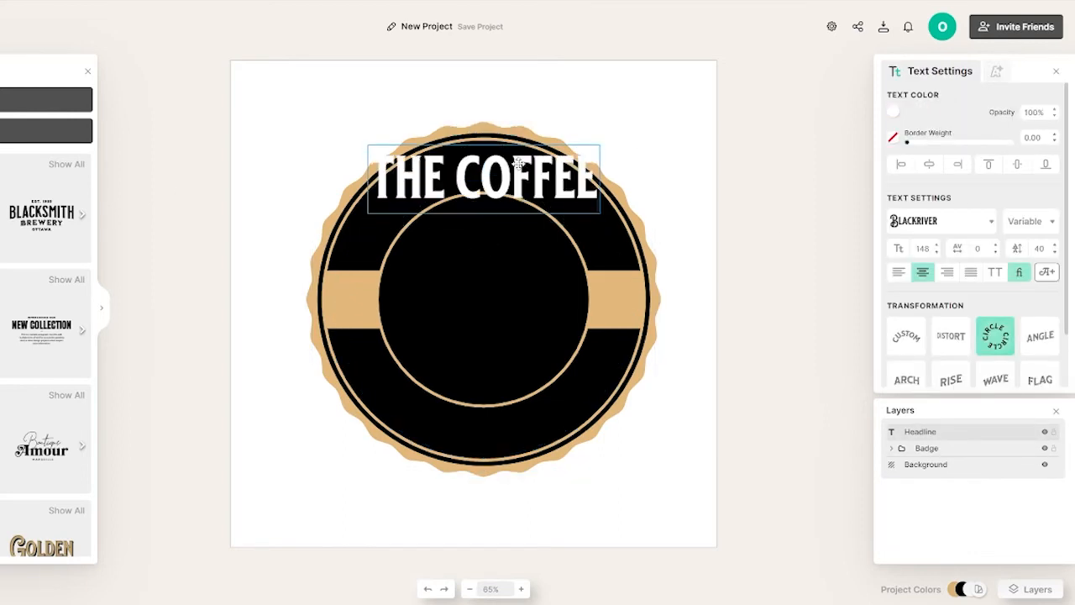
click(457, 173)
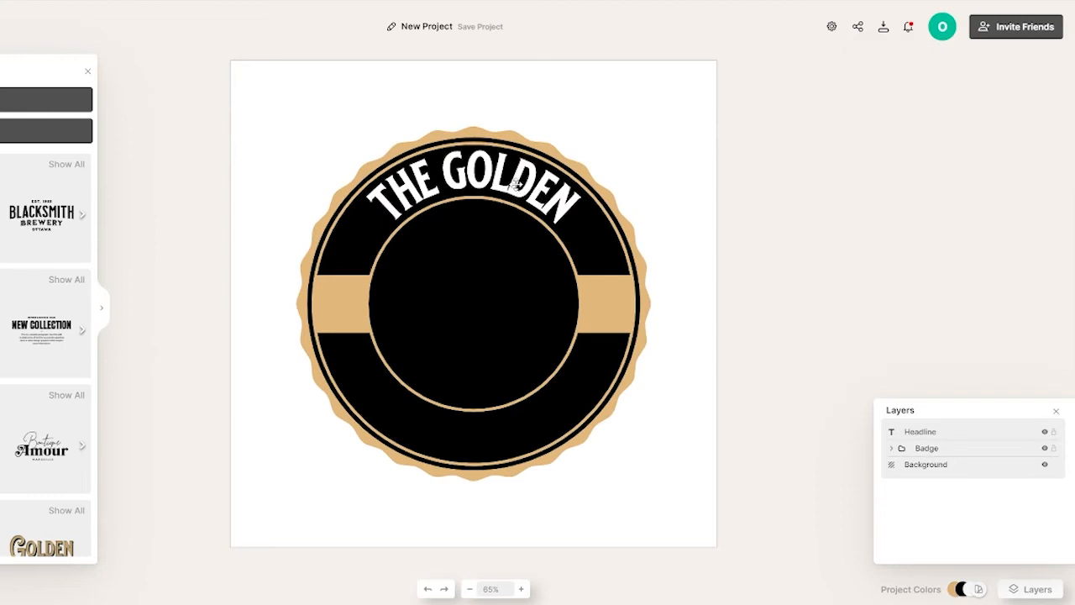
click(515, 184)
click(780, 235)
Add a second headline reading COFFE HOUSE in white, curved along the badge's lower black ring.
click(18, 114)
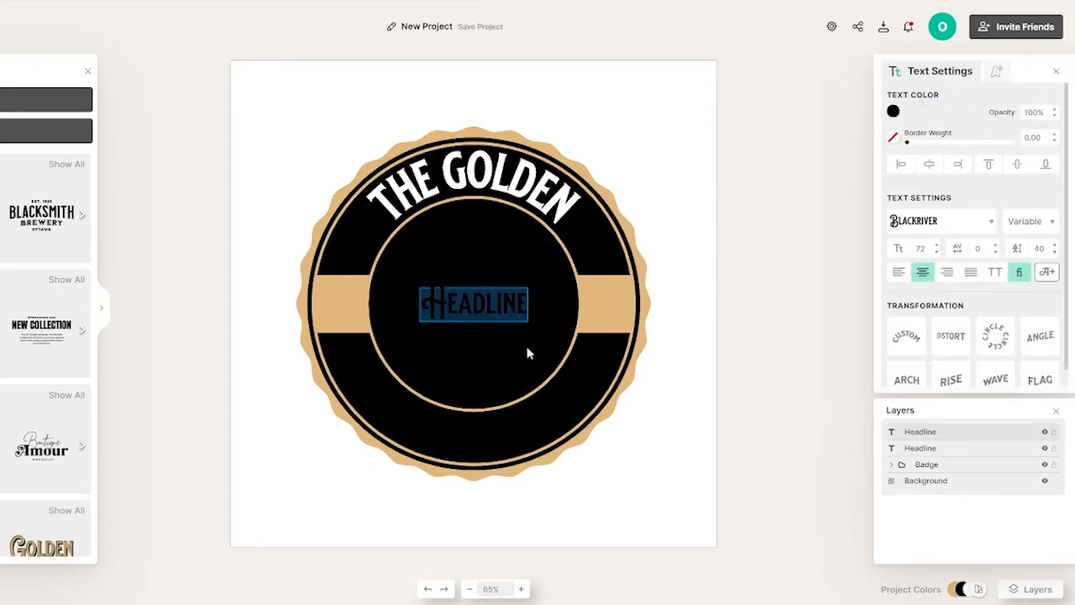
key(BackSpace)
key(Return)
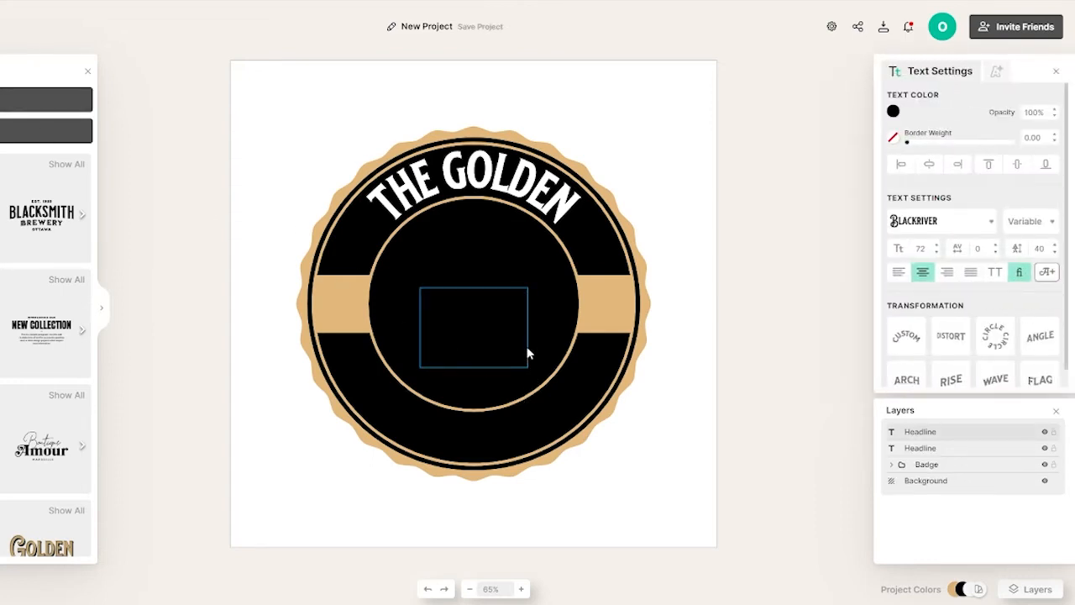
click(470, 324)
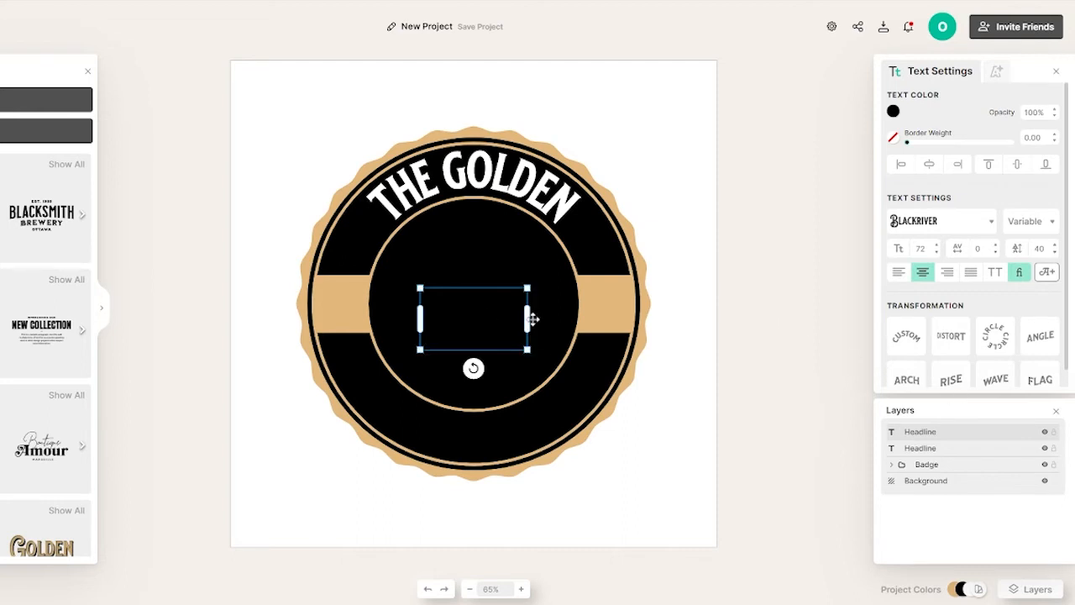
drag(532, 318, 578, 300)
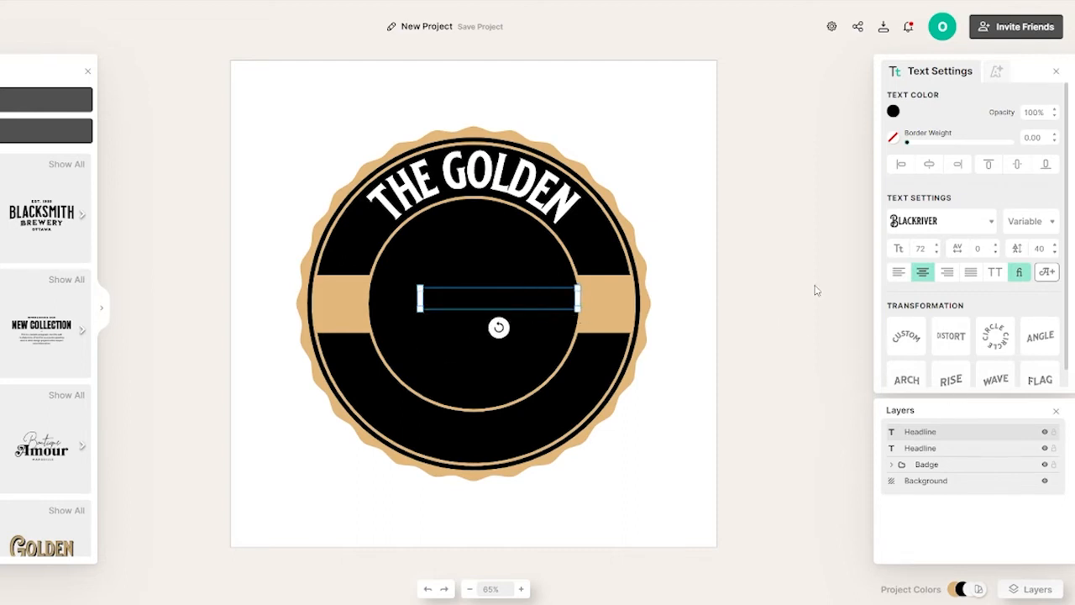
click(893, 111)
click(713, 127)
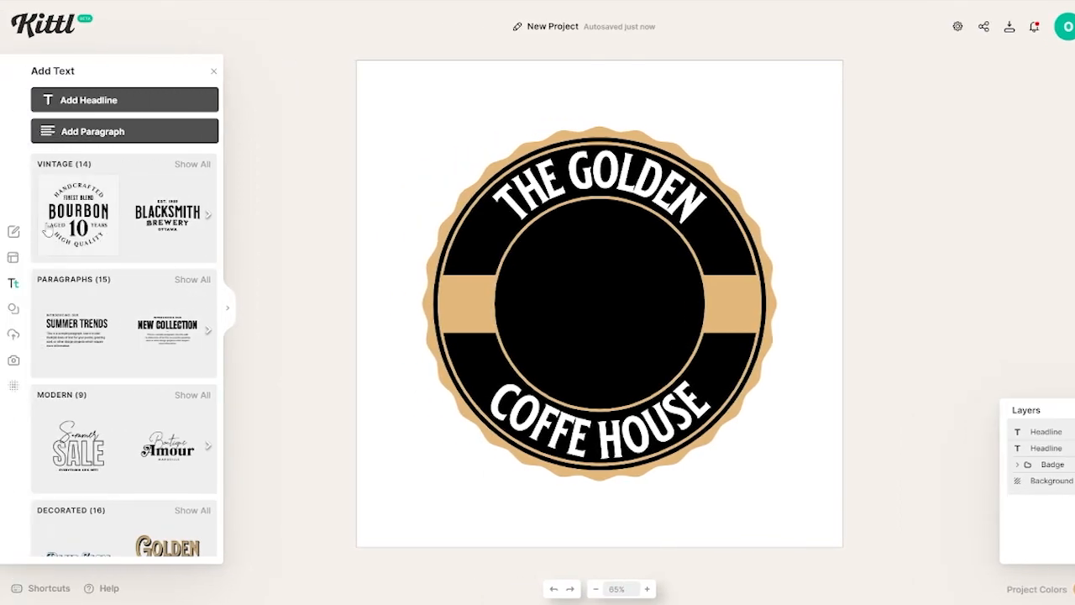
click(119, 132)
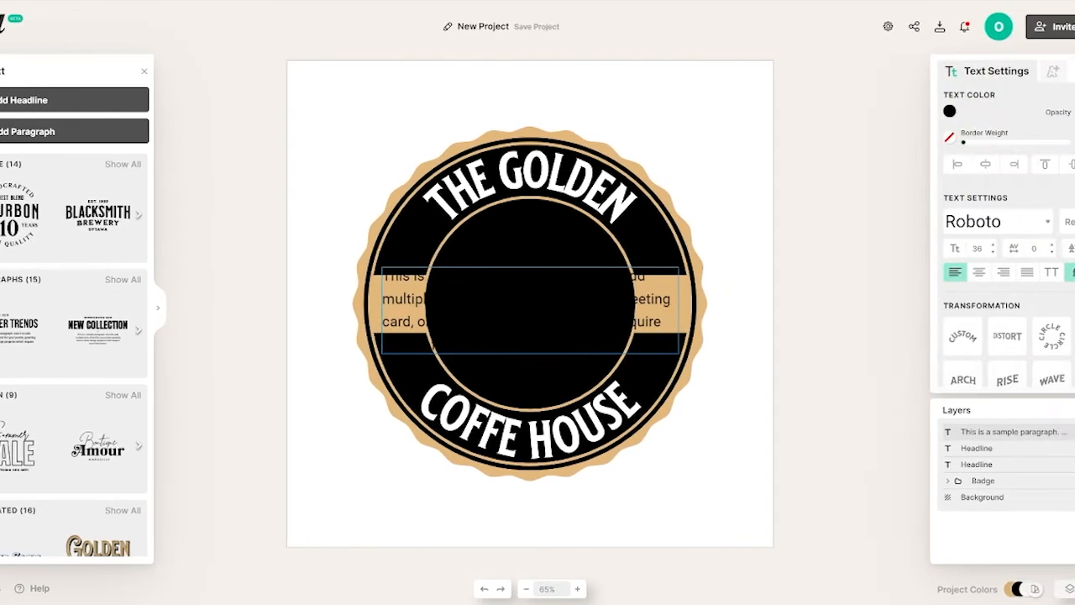
key(Return)
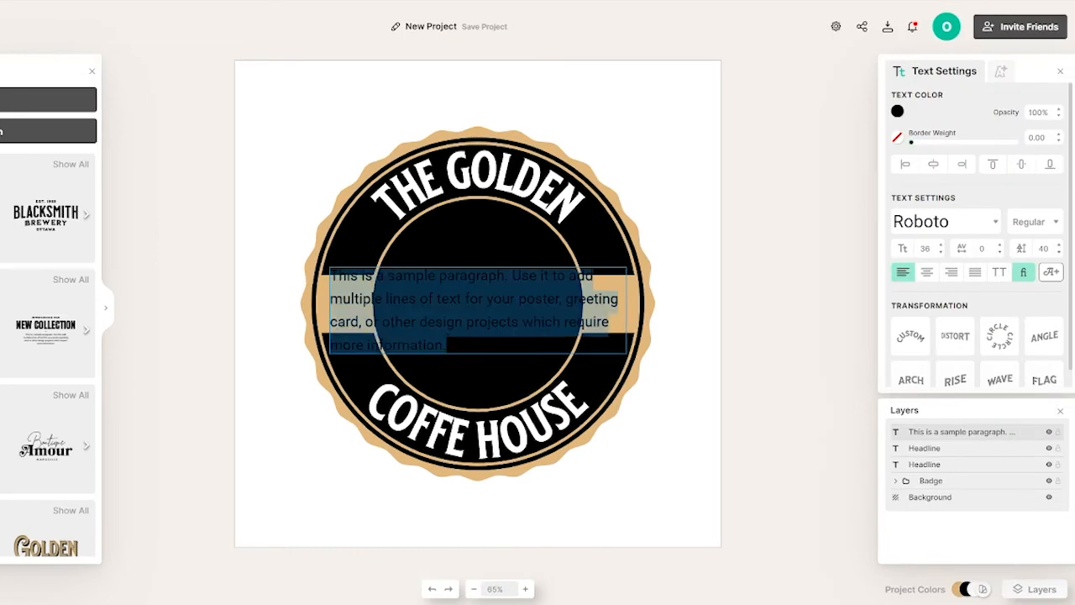
key(BackSpace)
key(Escape)
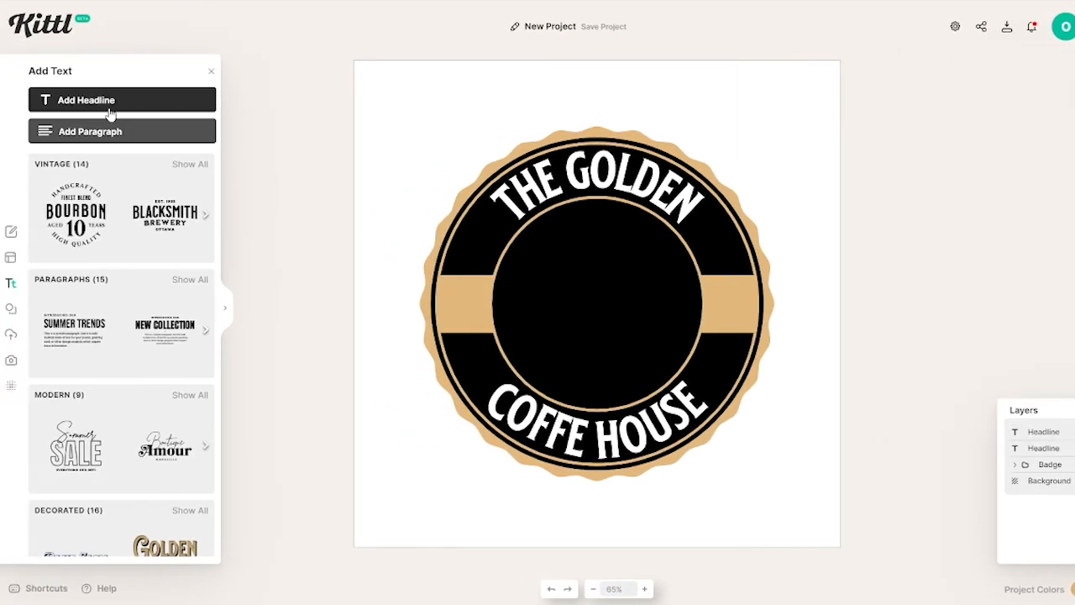
Add a headline reading 19 and place it on the badge's left tan band.
click(105, 101)
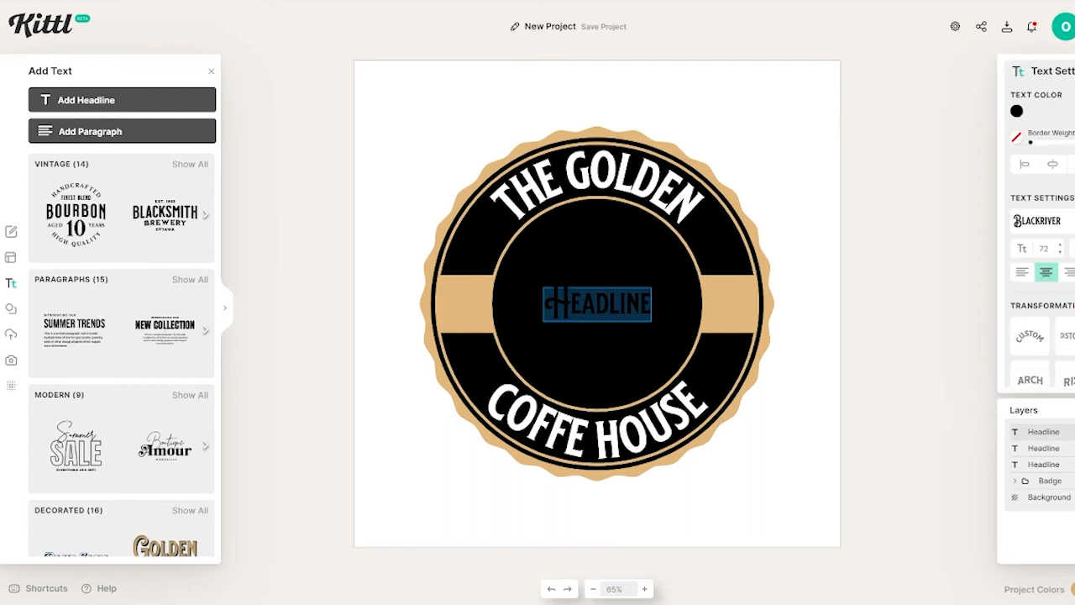
text(19)
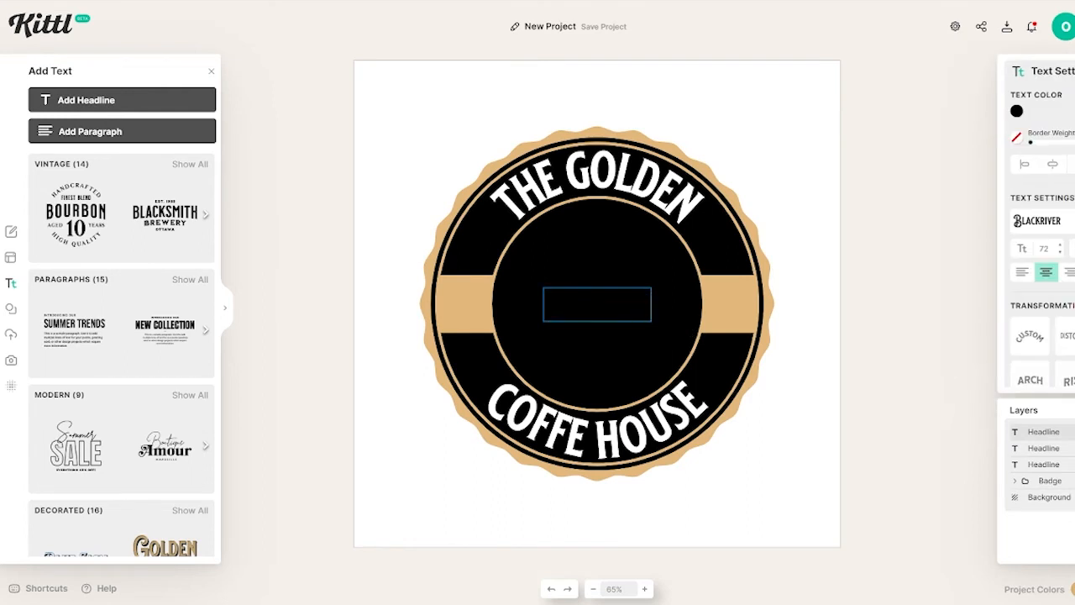
drag(597, 302, 476, 303)
click(945, 320)
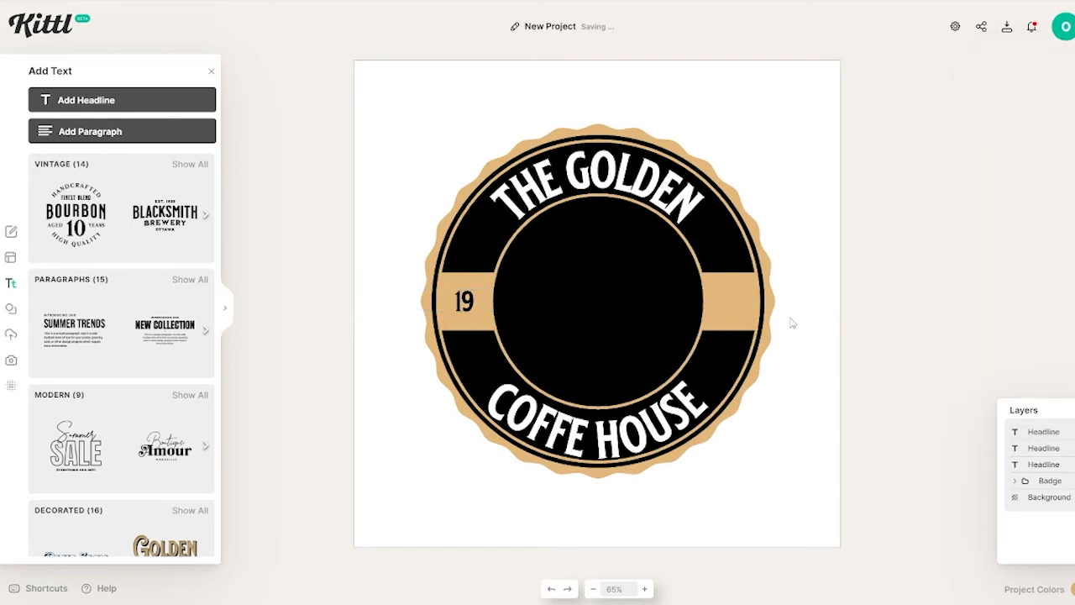
Add a headline reading 45 and place it on the badge's right tan band.
click(128, 114)
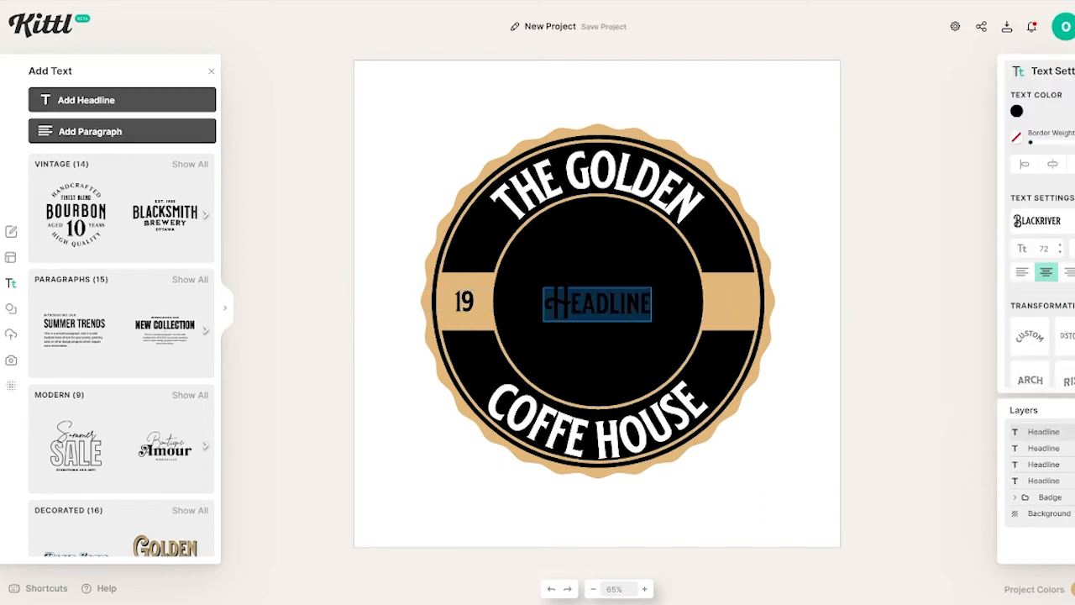
text(45)
drag(598, 302, 717, 301)
click(637, 321)
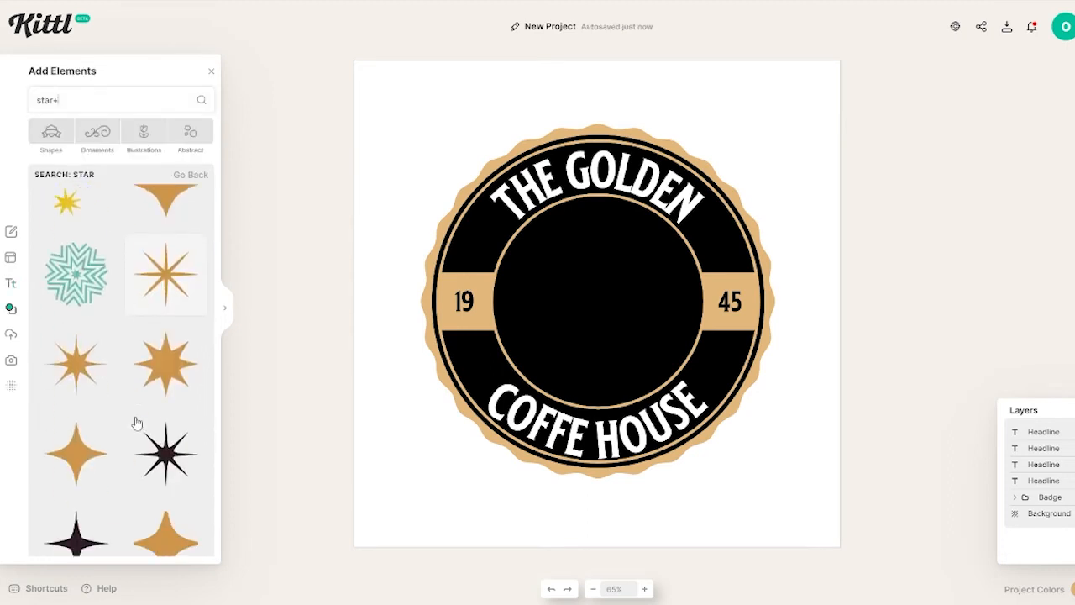
Add the solid five-pointed star from the star search, shrink it, rotate it about -53°, and place it before THE GOLDEN.
scroll(136, 424, down, 5)
scroll(137, 425, up, 1)
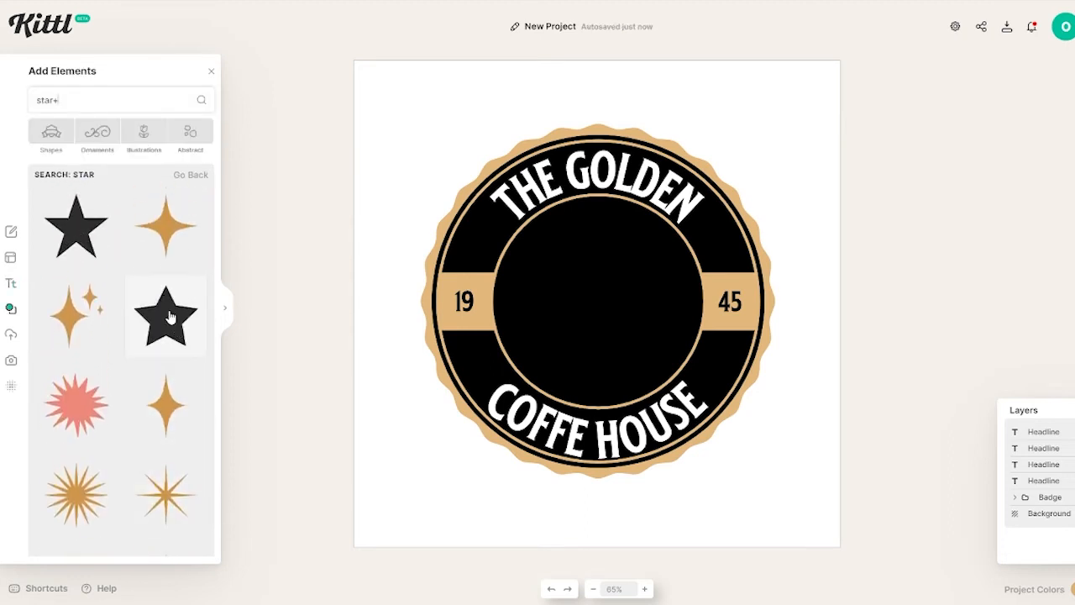
click(169, 317)
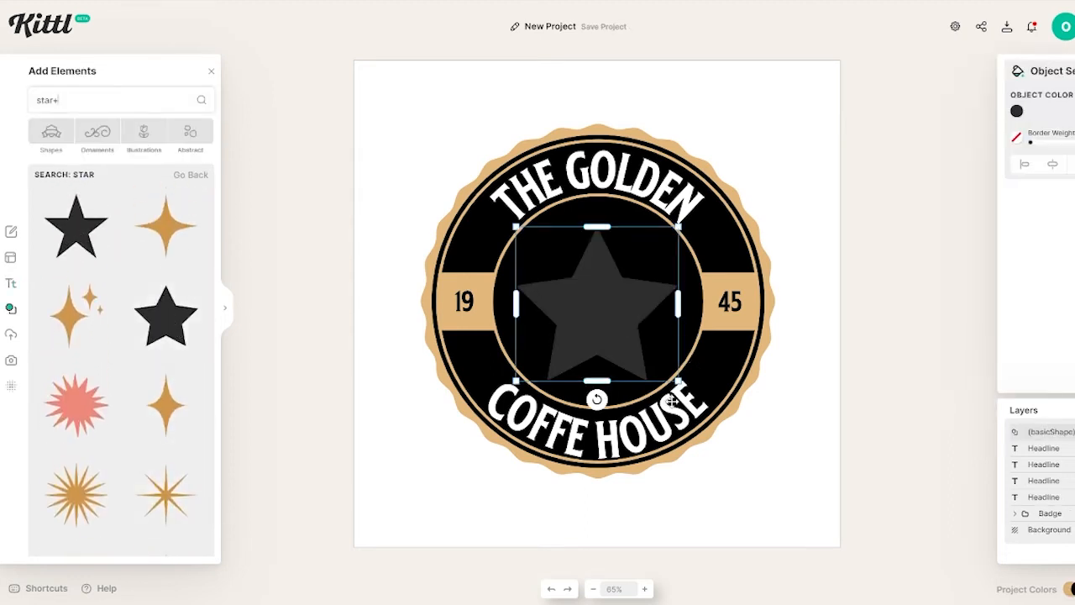
drag(679, 380, 583, 309)
drag(564, 268, 524, 264)
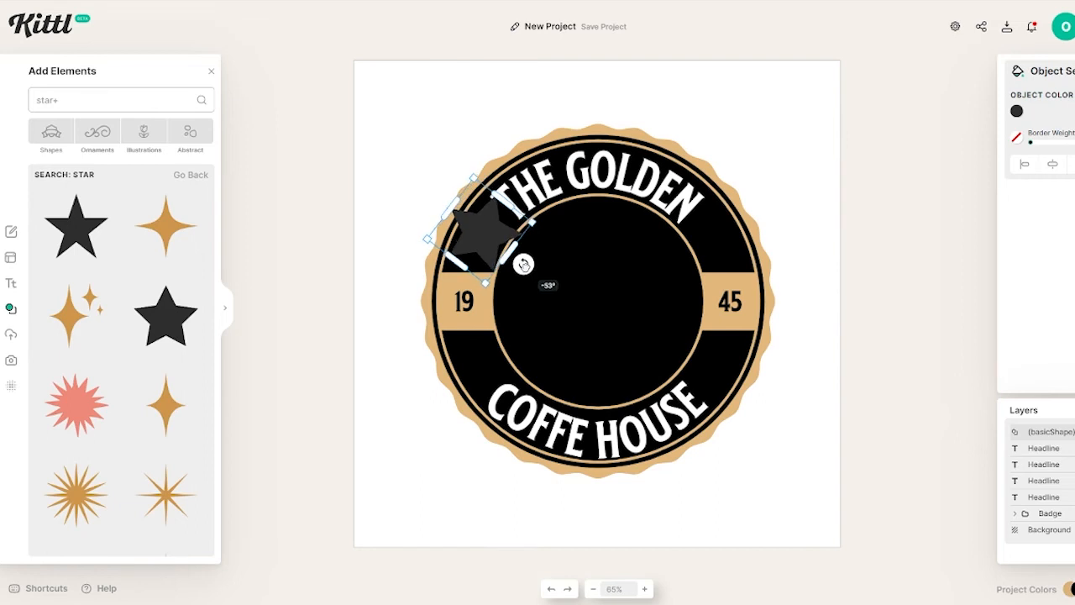
drag(533, 223, 480, 234)
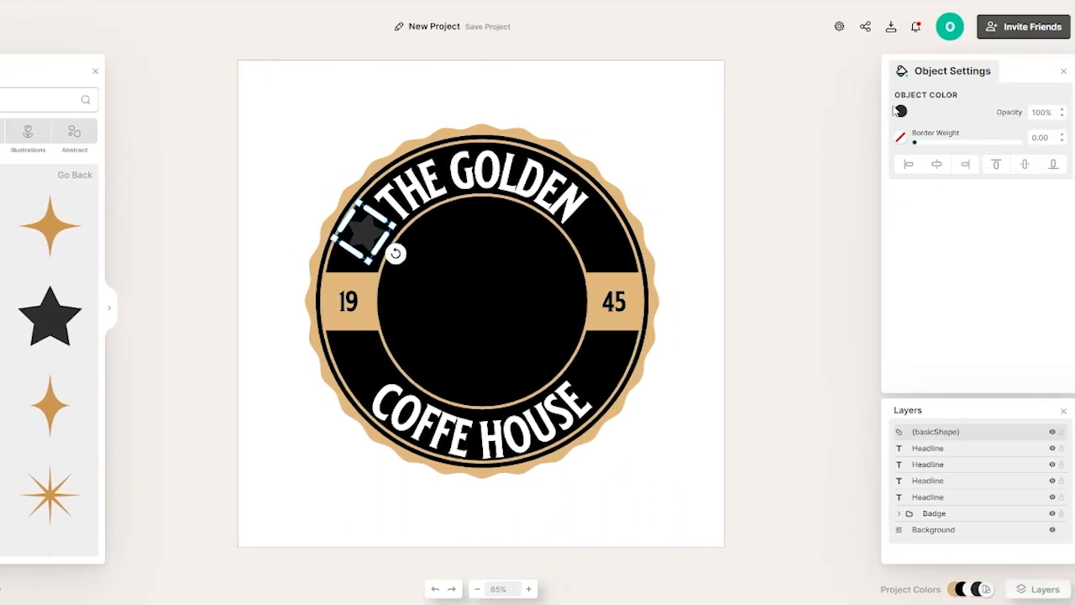
Try the greyish mauve a08383 on the star and check the badge group's colors.
click(901, 111)
drag(730, 216, 744, 173)
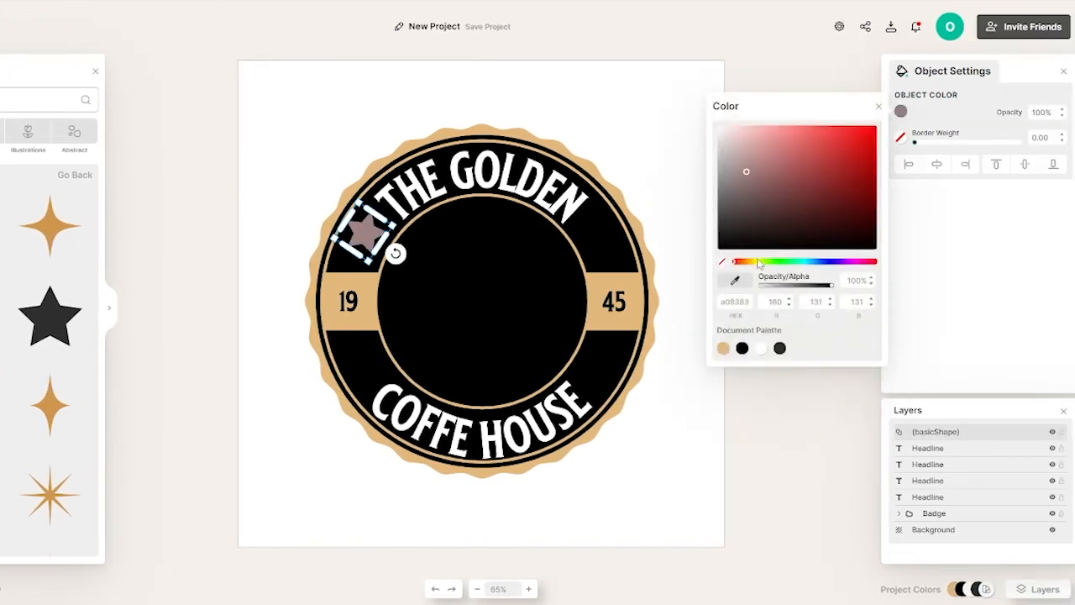
click(609, 323)
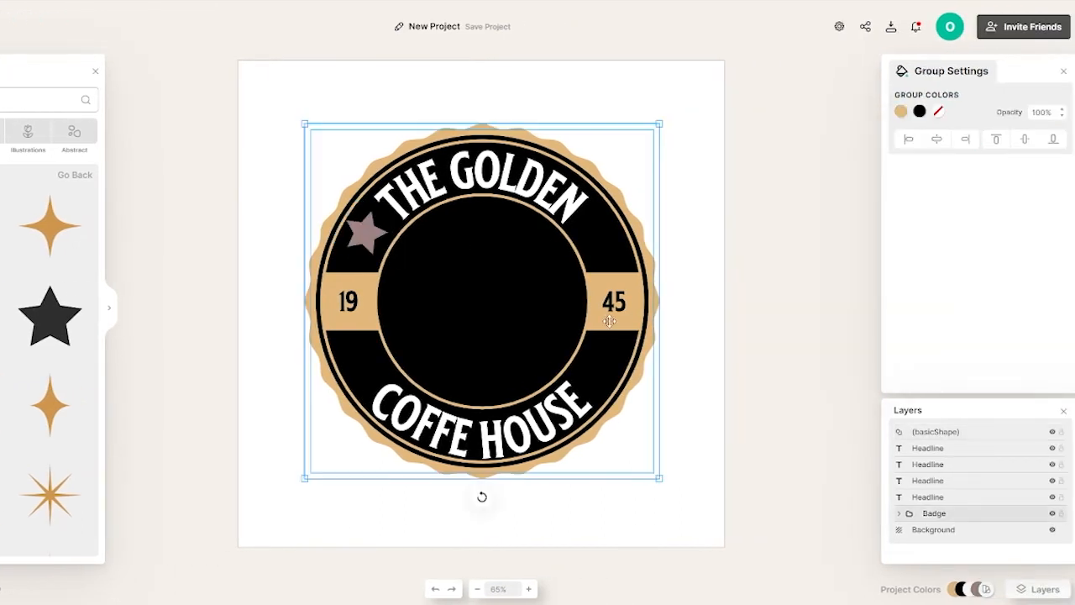
click(902, 113)
click(687, 303)
Recolor the star with the badge's tan e3b87c from the document palette and deselect it.
click(365, 232)
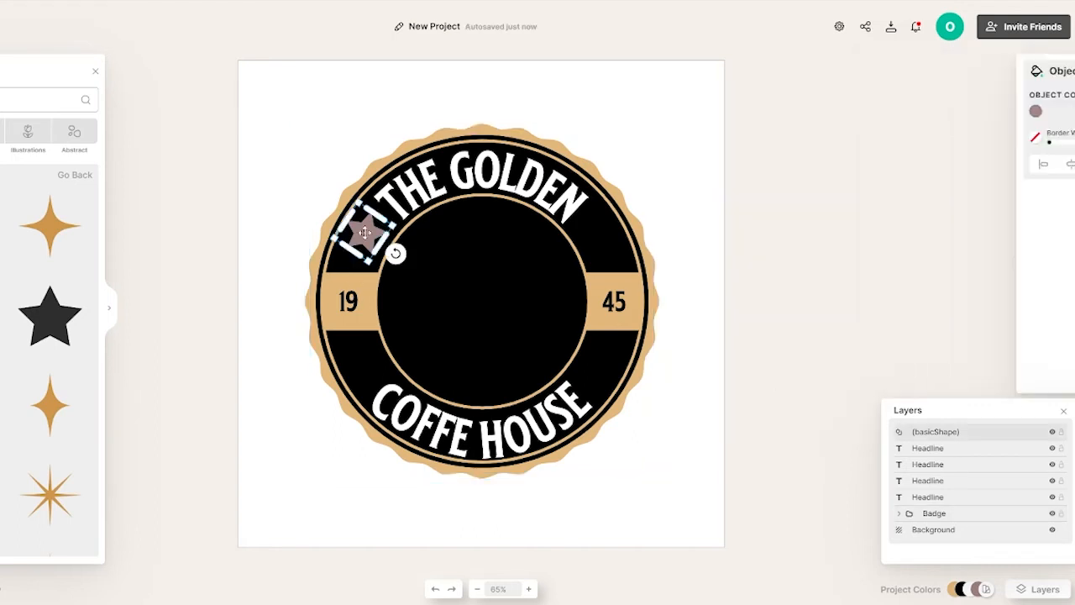
click(900, 112)
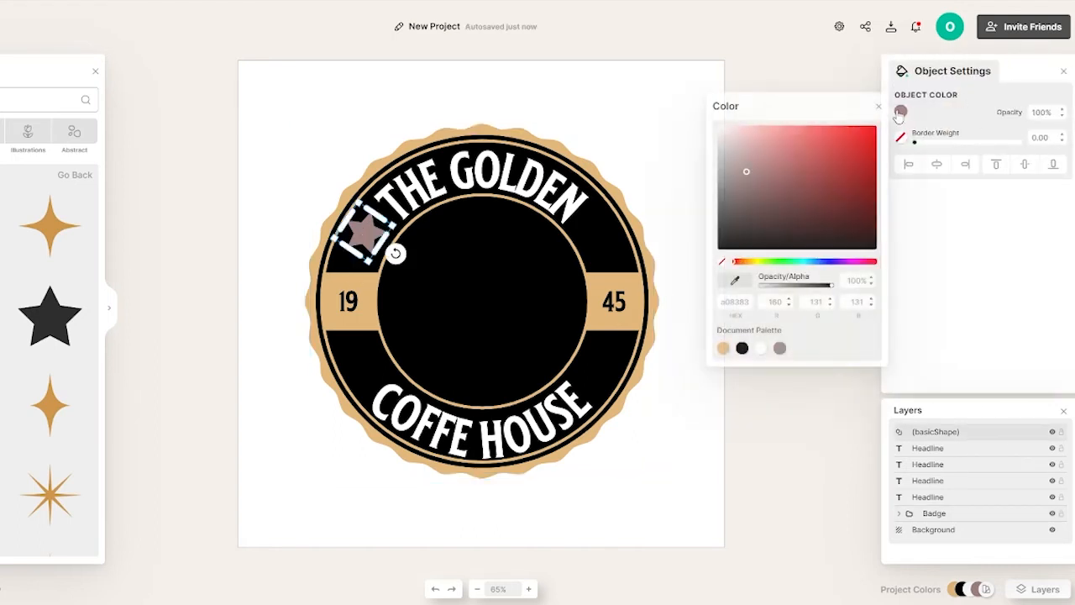
click(722, 349)
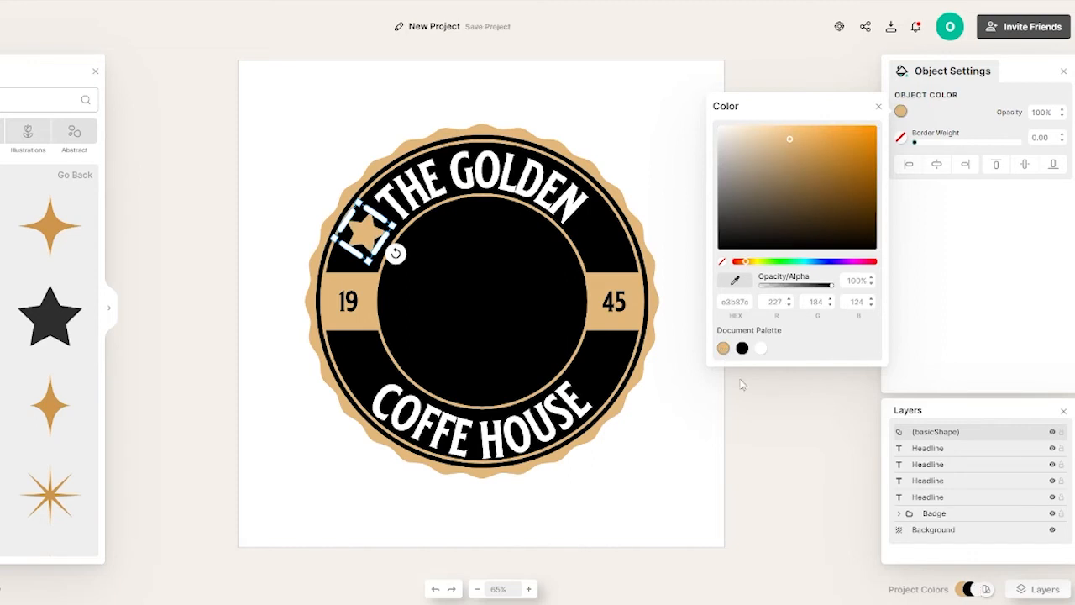
click(823, 405)
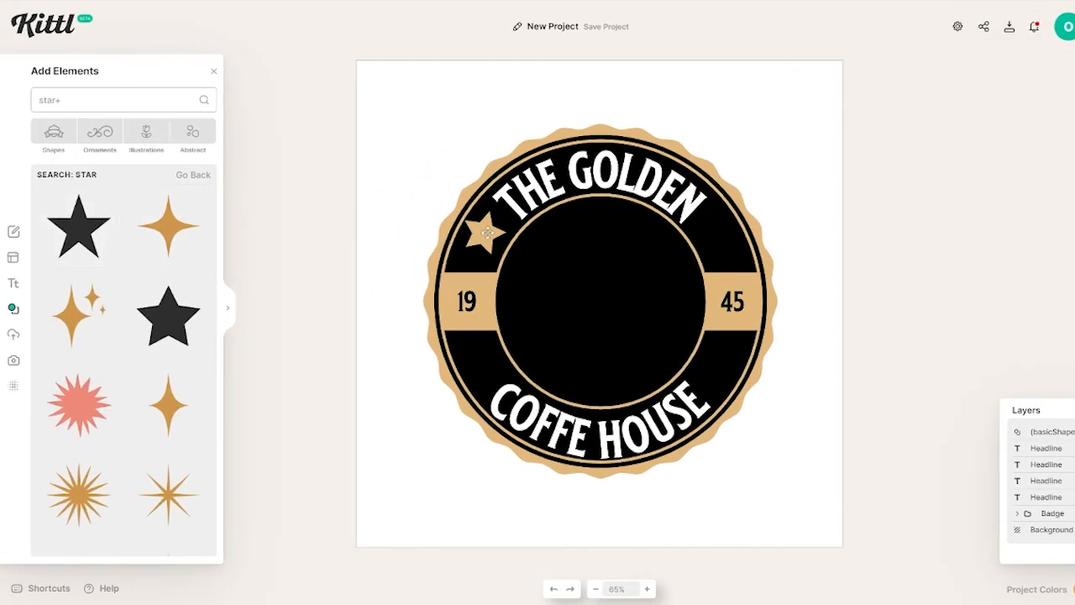
Duplicate the tan star four times and place one copy in the ring after THE GOLDEN.
click(487, 234)
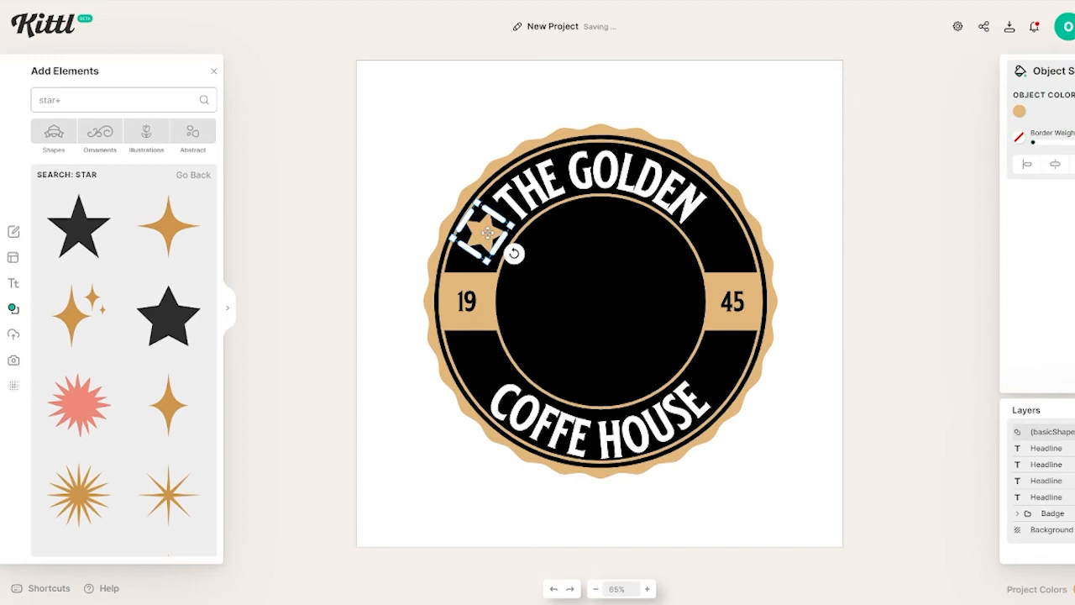
key(ctrl+d)
key(ctrl+d)
key(ctrl+d)
key(ctrl+d)
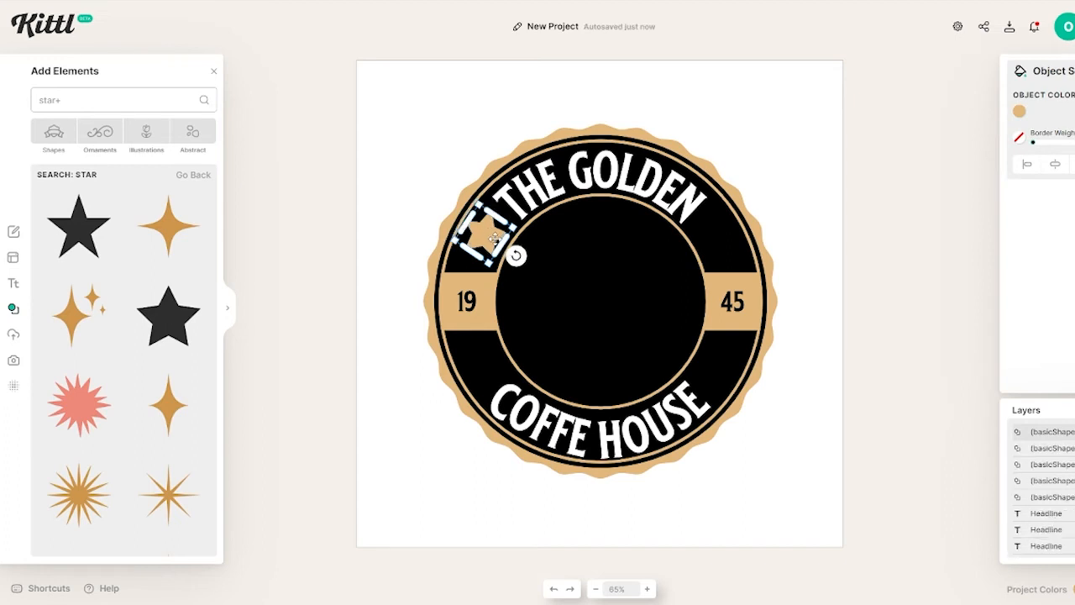
drag(490, 238, 725, 237)
Place two star copies in the ring on either side of COFFE HOUSE and delete the spare copy.
click(487, 239)
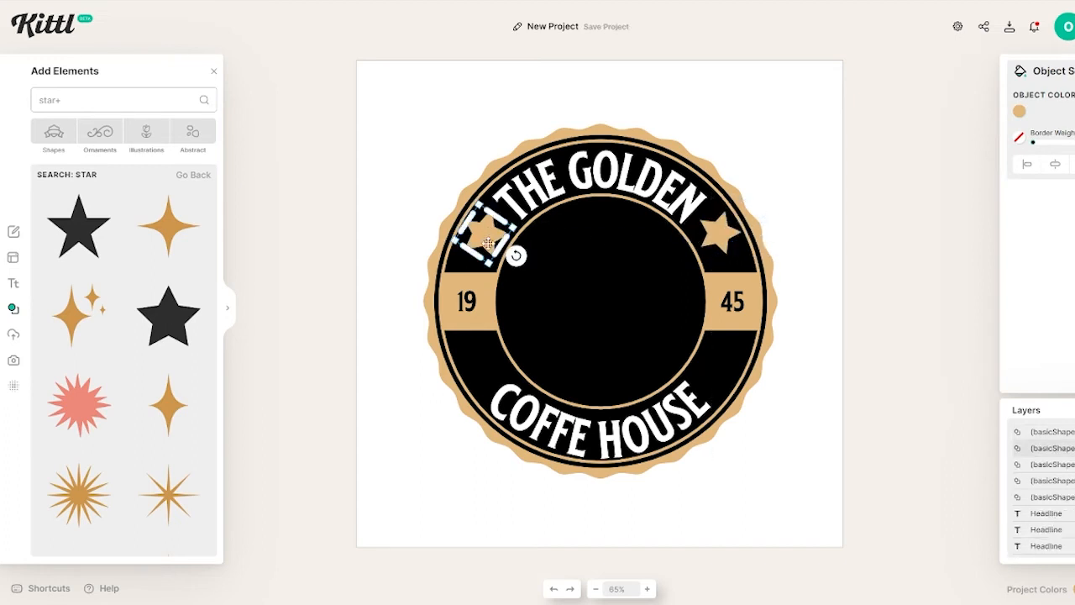
drag(487, 238, 761, 382)
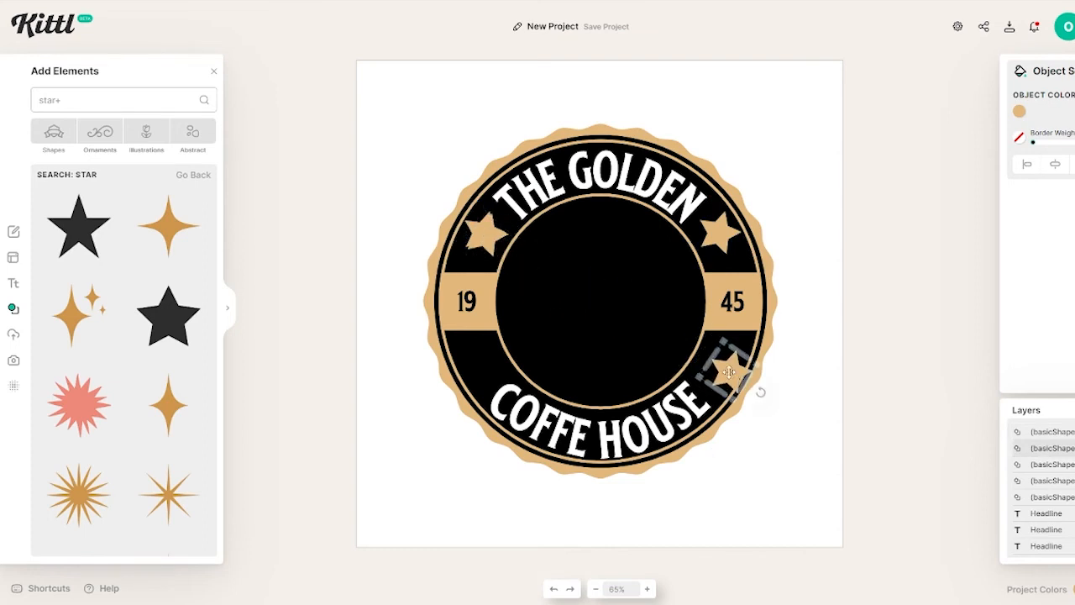
click(479, 236)
drag(479, 235, 479, 361)
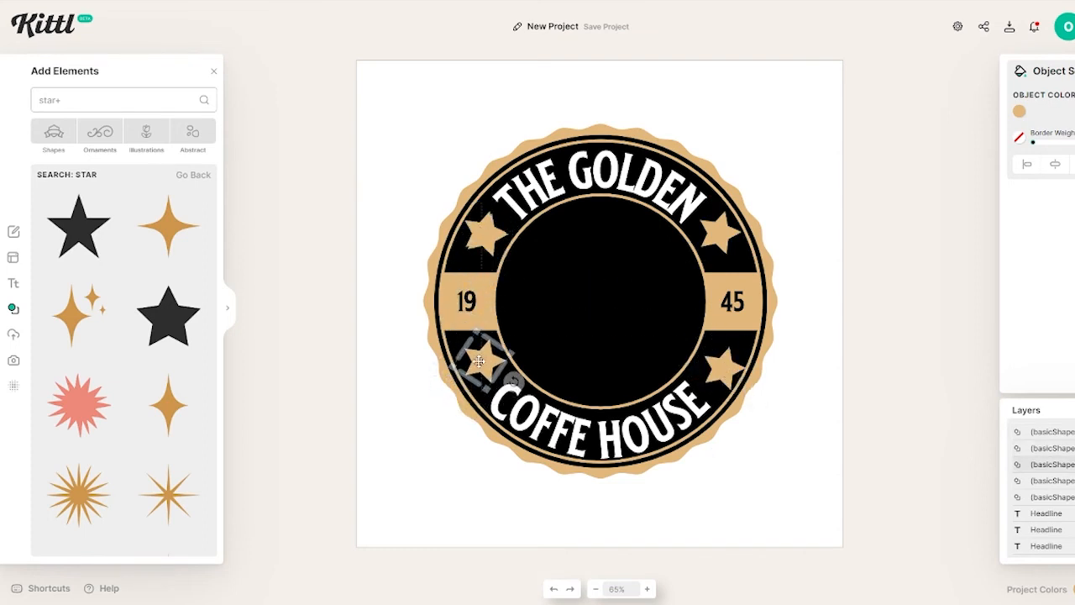
click(486, 237)
key(Delete)
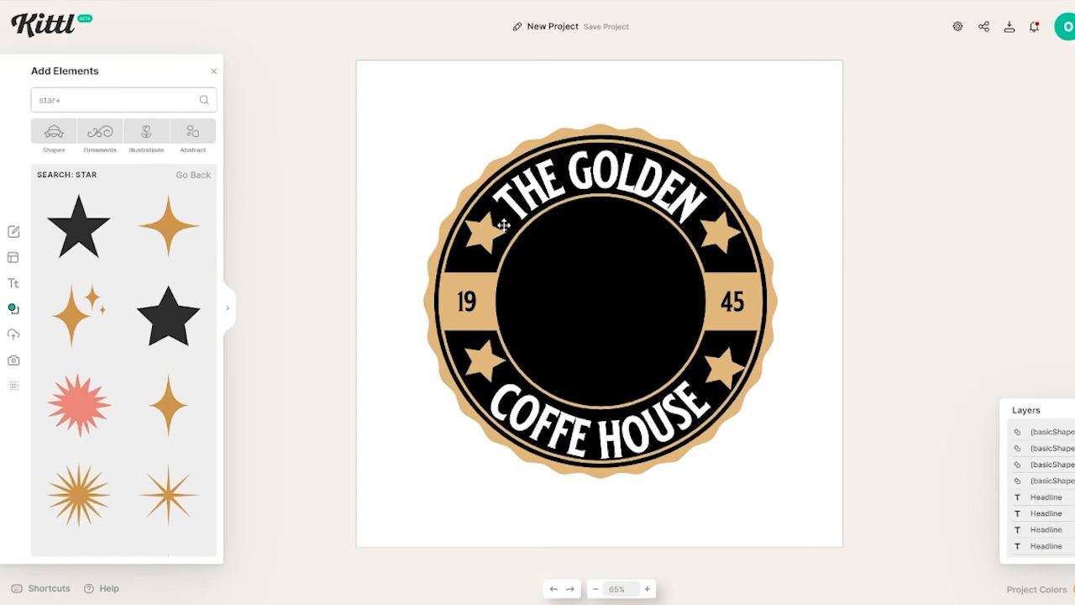
Rotate the copied stars and adjust the stars' positions so they follow the black ring symmetrically beside both curved headlines.
click(730, 229)
drag(747, 254, 688, 203)
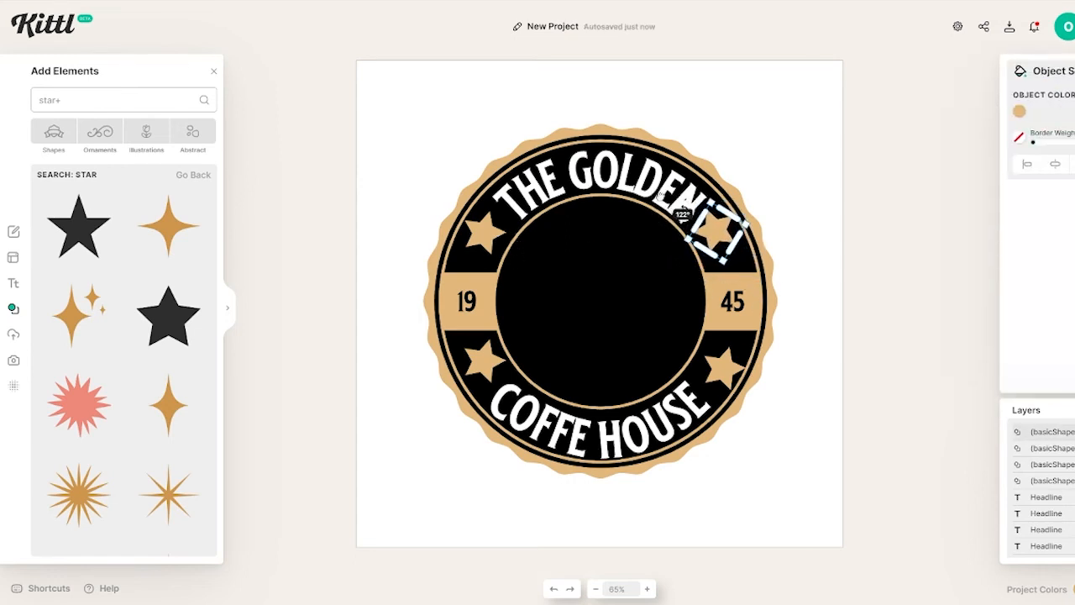
drag(727, 238, 720, 240)
click(482, 236)
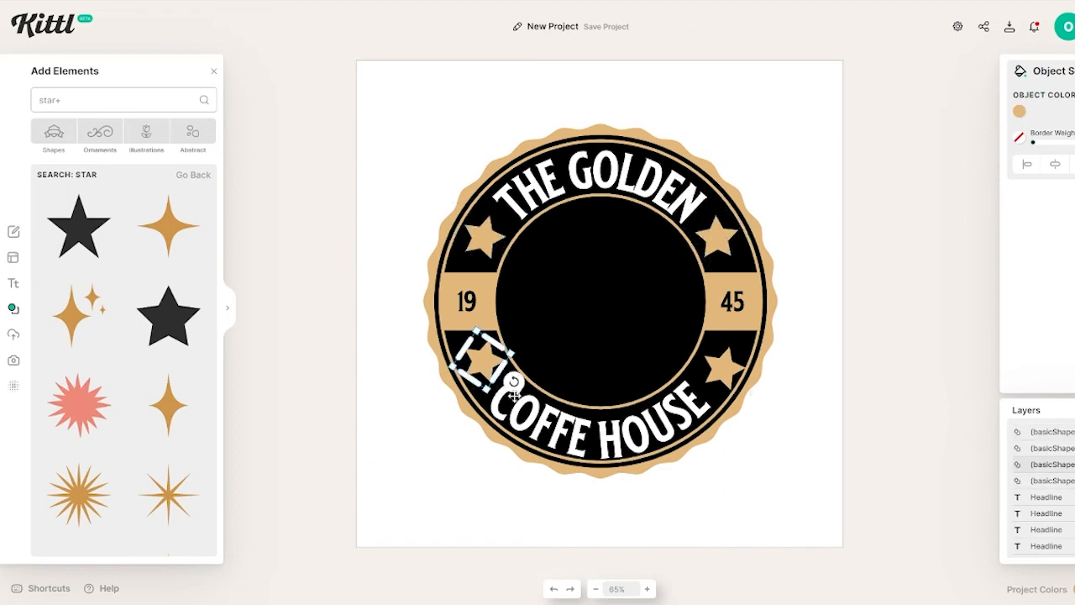
drag(515, 382, 480, 370)
click(728, 370)
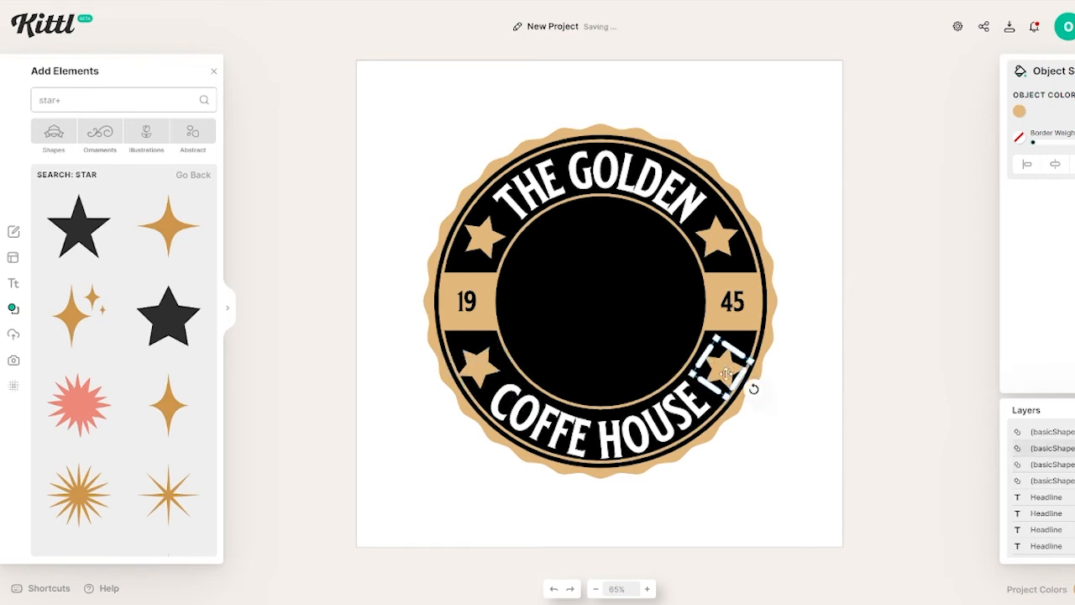
drag(754, 389, 722, 372)
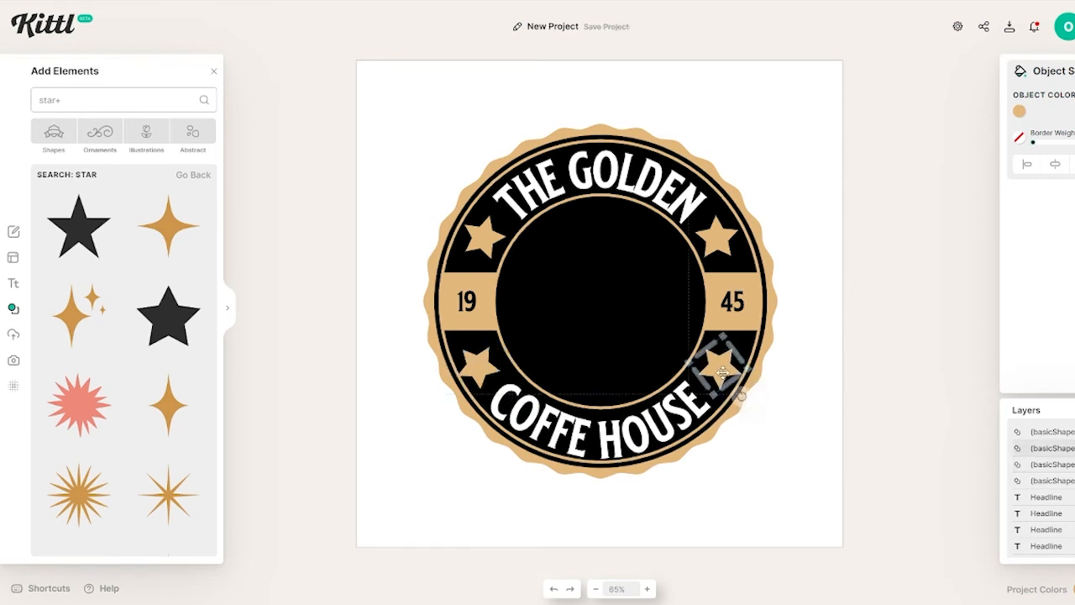
click(879, 373)
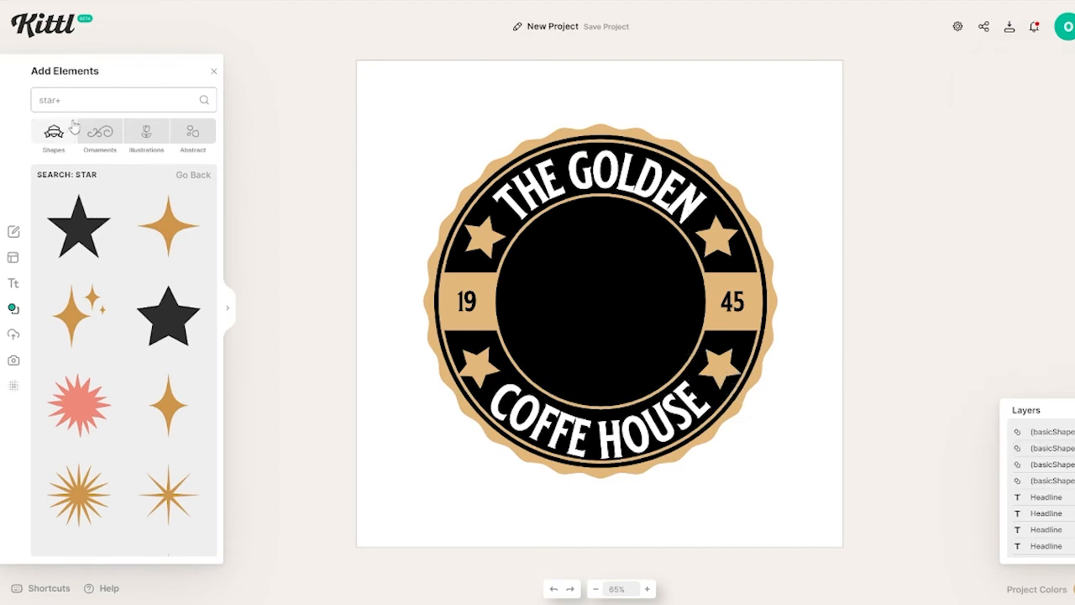
Search the illustrations for coffee beans and place the sack of beans with a scoop in the badge's black center circle.
click(150, 138)
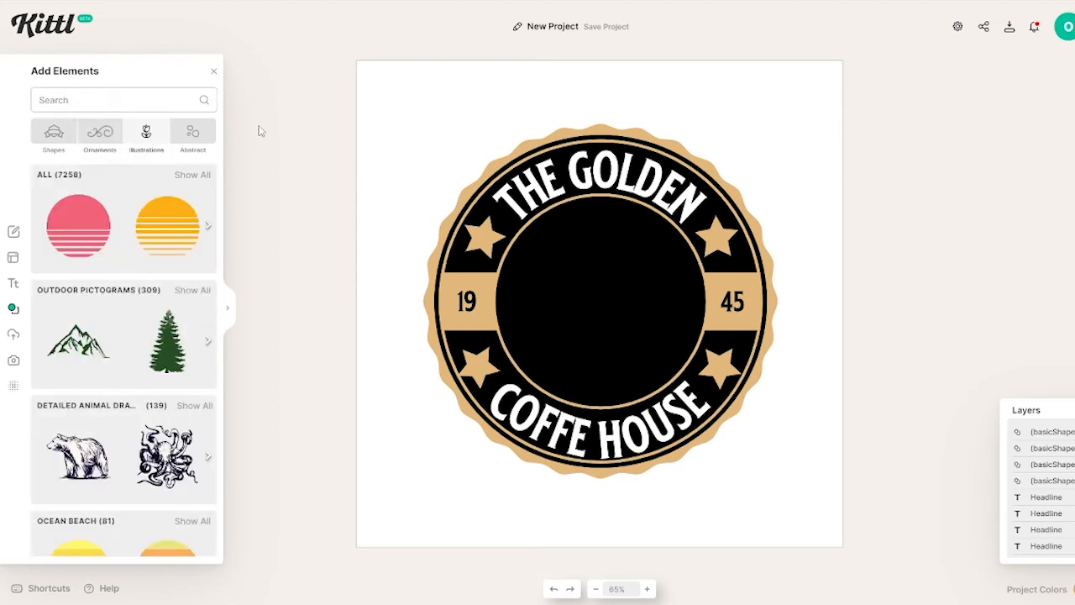
click(152, 96)
text(coo)
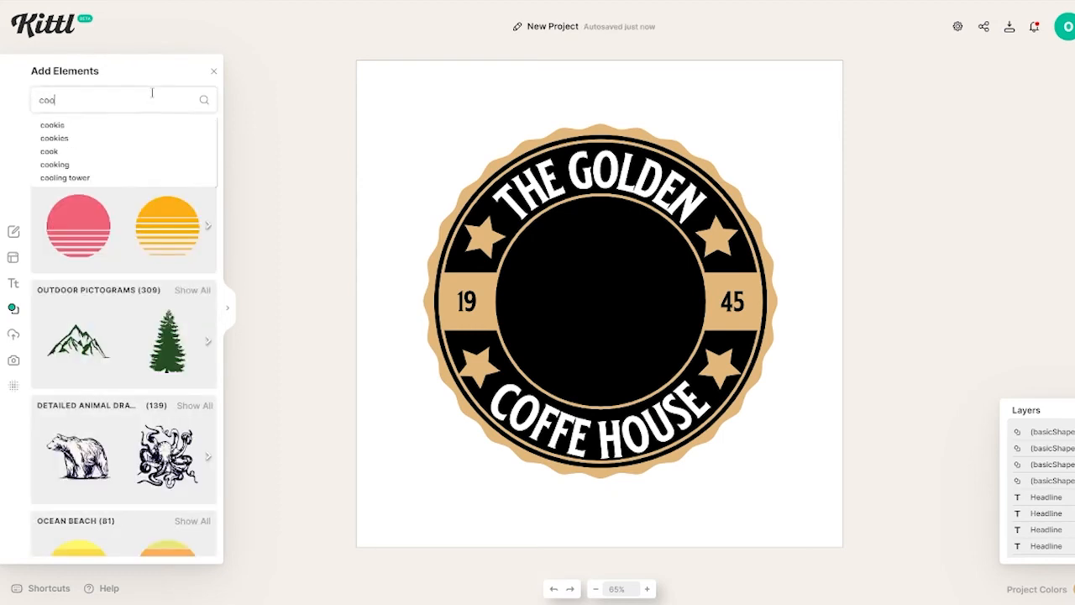
text(ffee beans)
key(Return)
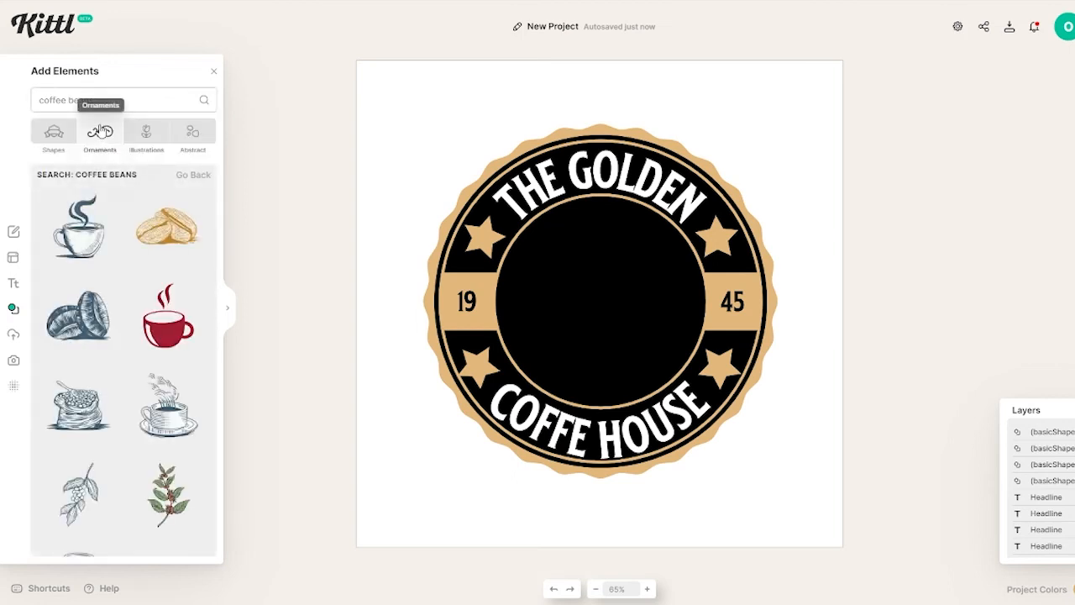
scroll(134, 264, down, 1)
scroll(162, 334, down, 1)
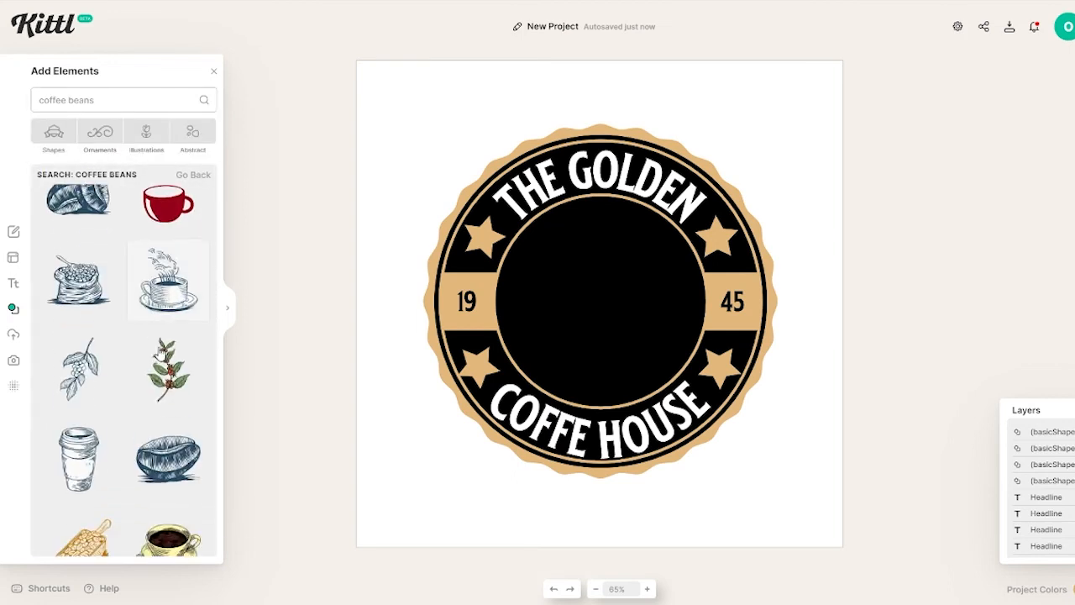
click(84, 281)
drag(638, 327, 638, 324)
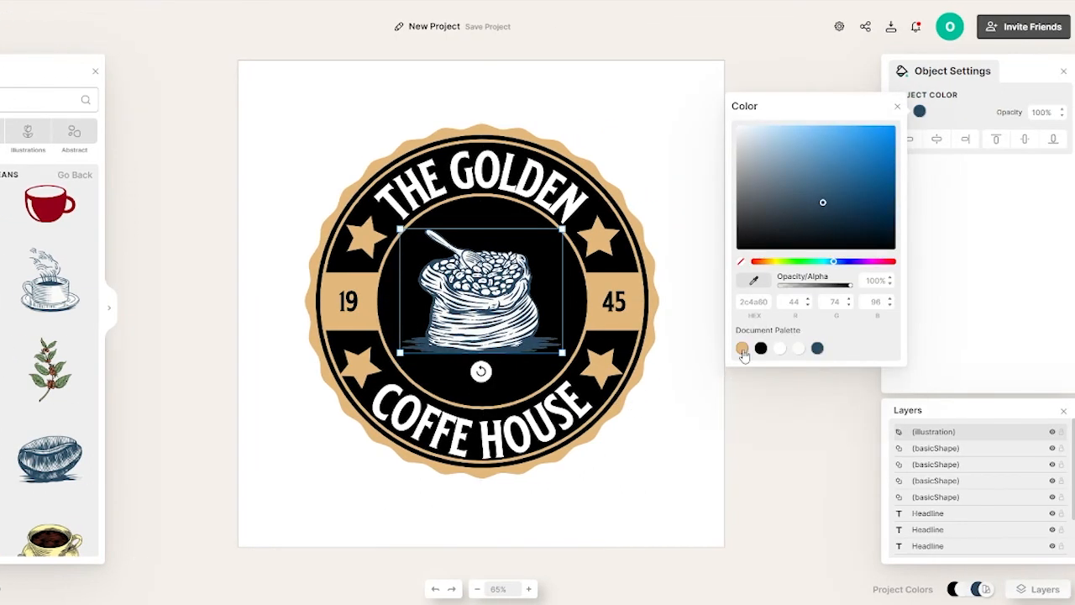
Try recoloring the sack's dark blue linework tan e3b87c and its white areas black from the document palette.
click(742, 349)
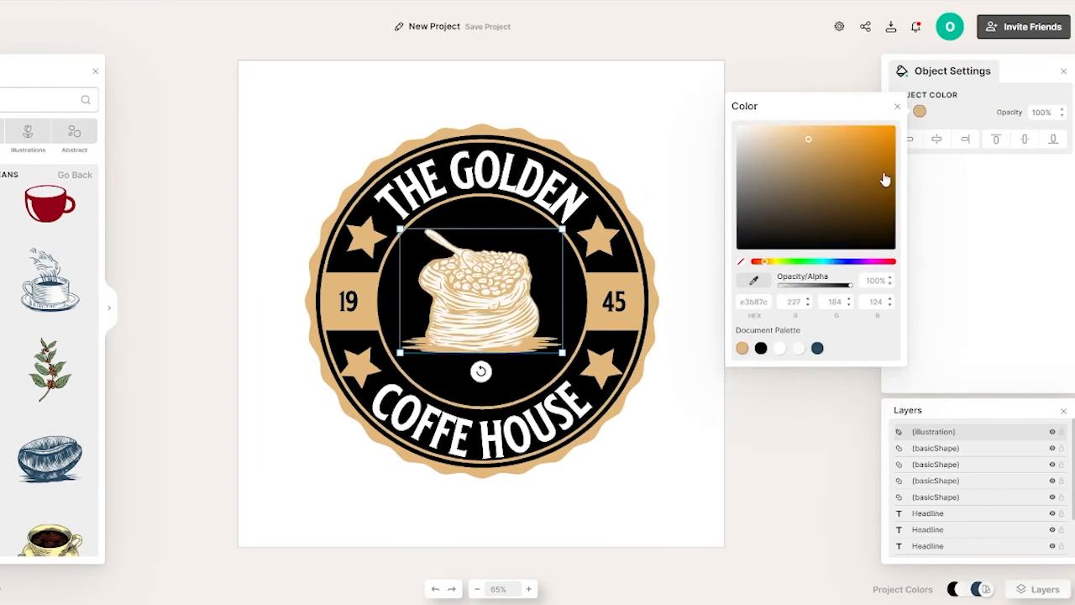
click(949, 120)
click(901, 111)
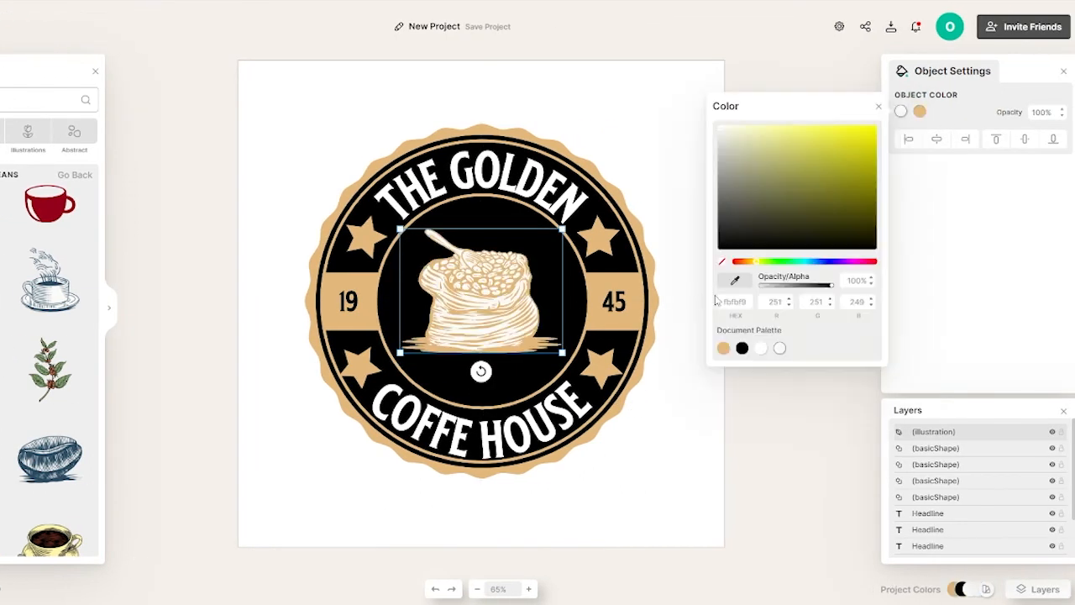
click(742, 347)
click(925, 250)
Set the sack's linework to black and its filled areas to tan e3b87c, and shrink the illustration slightly.
click(920, 110)
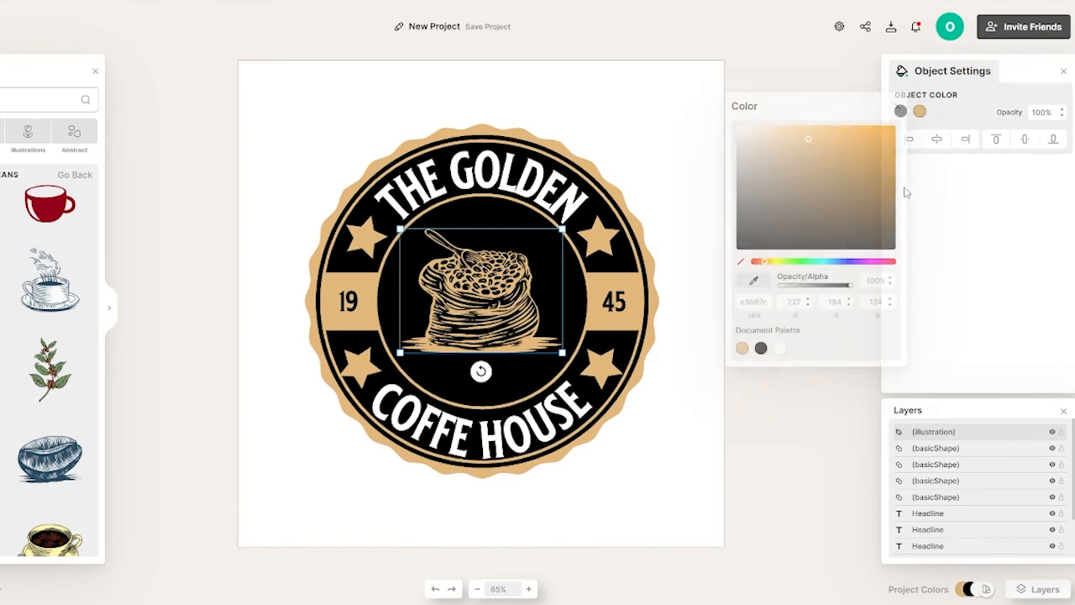
click(759, 348)
click(905, 233)
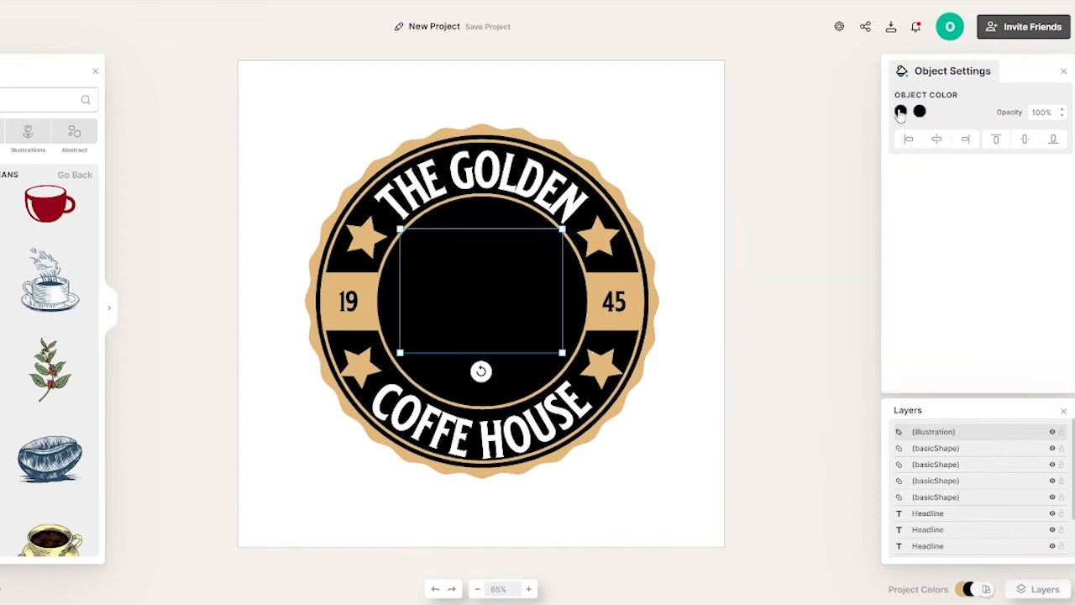
click(900, 111)
click(723, 348)
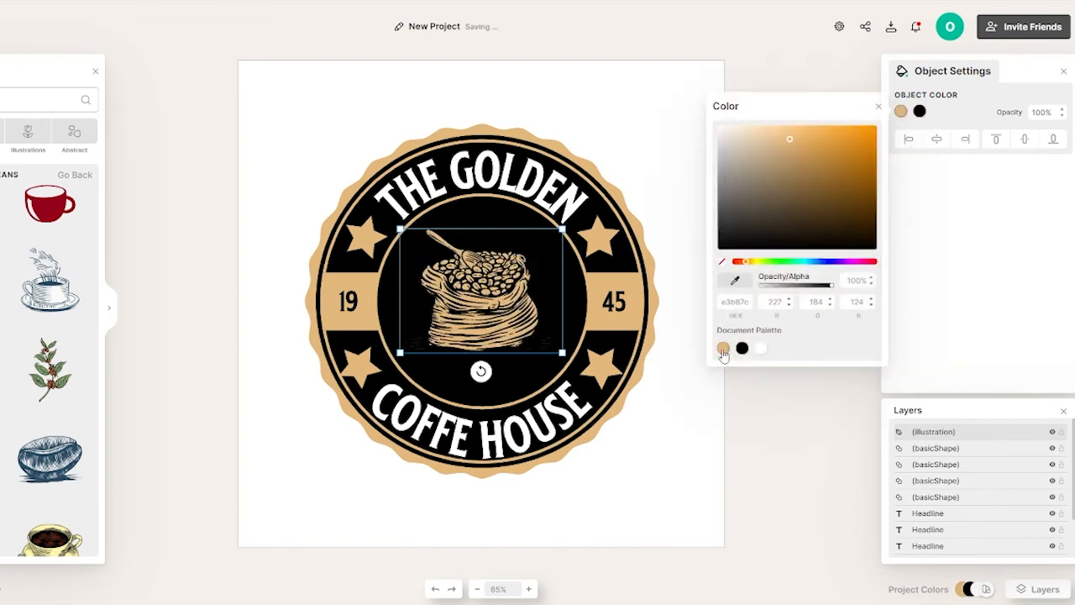
click(744, 398)
drag(563, 352, 557, 350)
Search the illustrations for coffee house and look through the house and coffee drawings for an alternative center image.
scroll(51, 352, down, 4)
click(5, 95)
text(house)
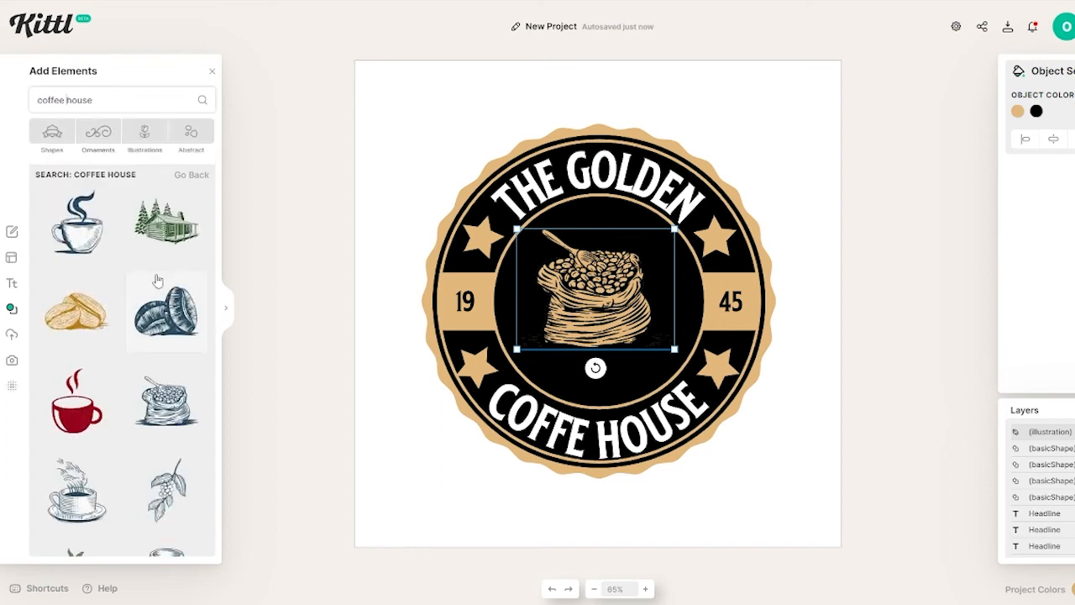
scroll(152, 287, down, 3)
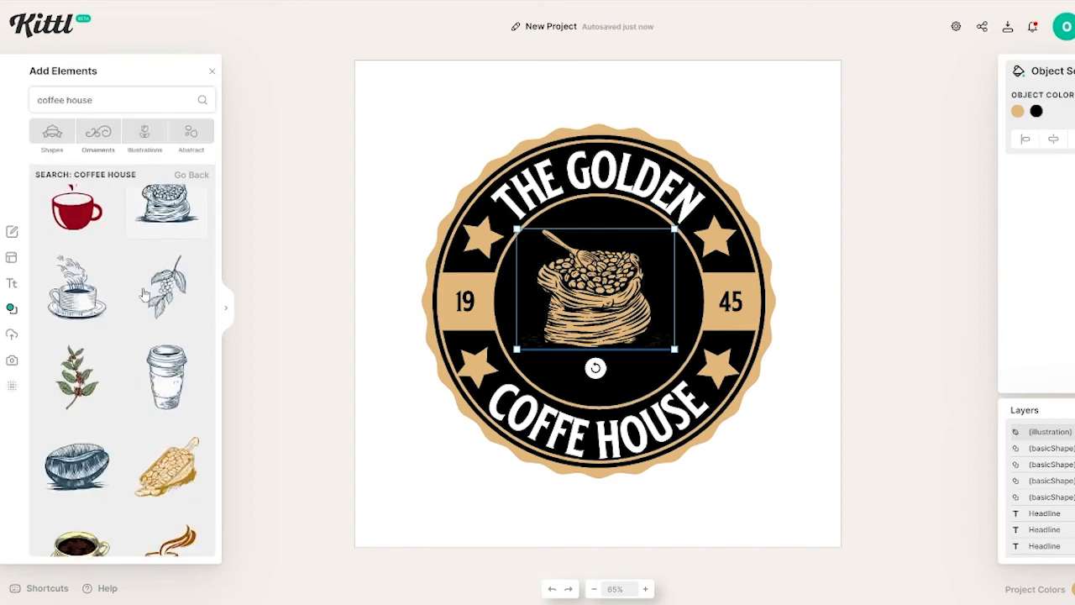
scroll(145, 294, down, 10)
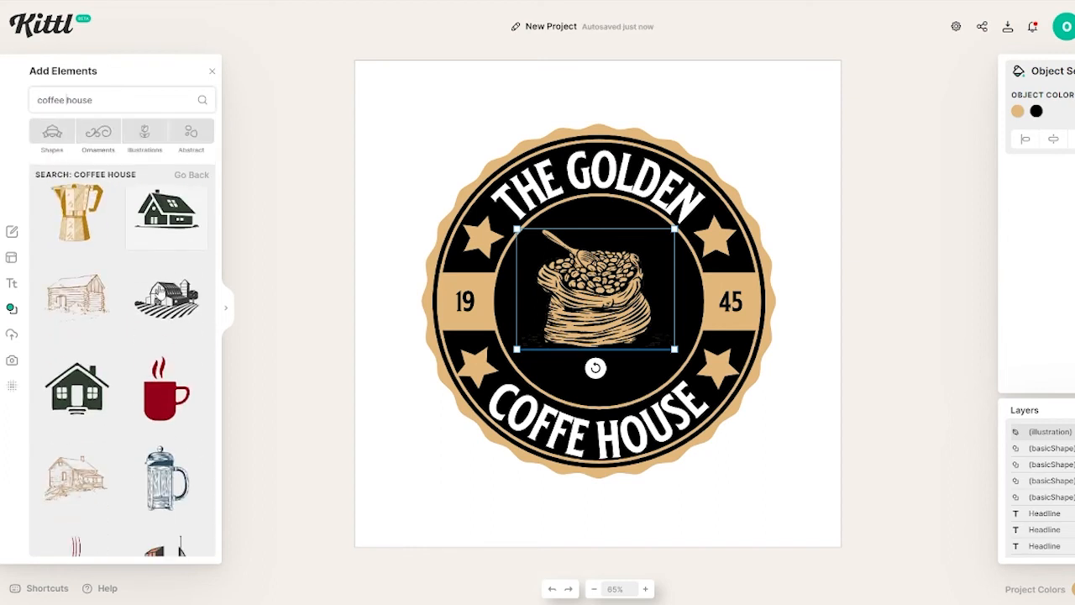
scroll(164, 336, down, 5)
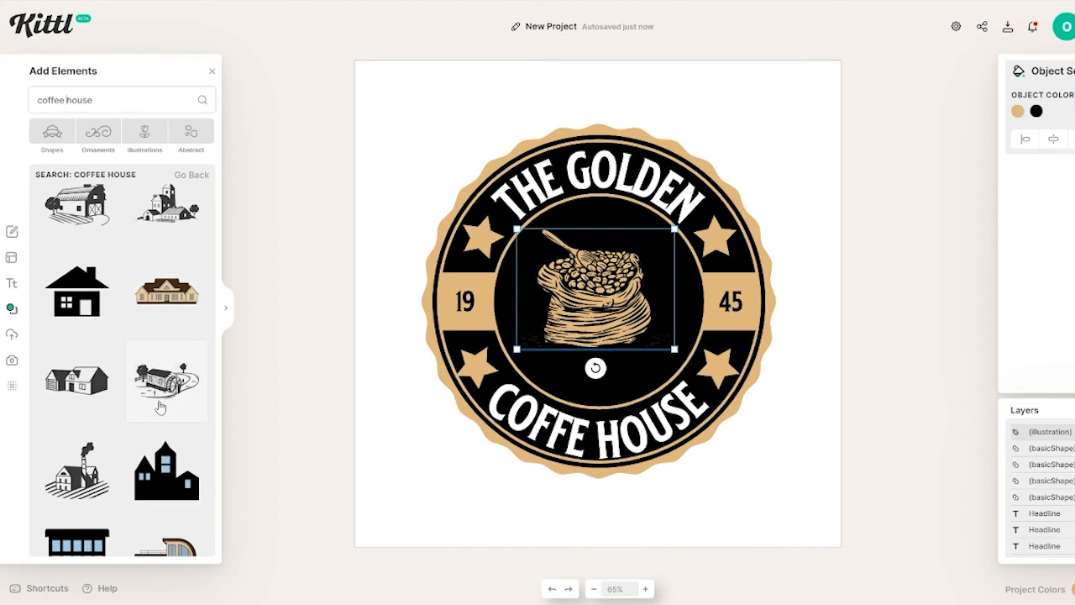
scroll(161, 407, down, 2)
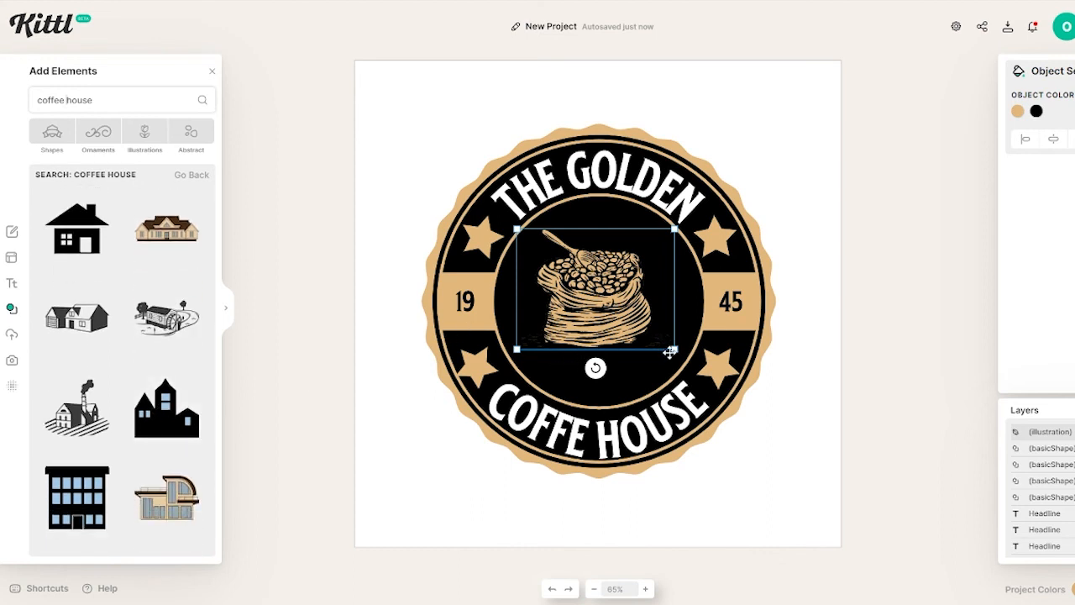
Nudge the sack illustration toward the middle of the black inner circle and save the project.
drag(655, 327, 661, 327)
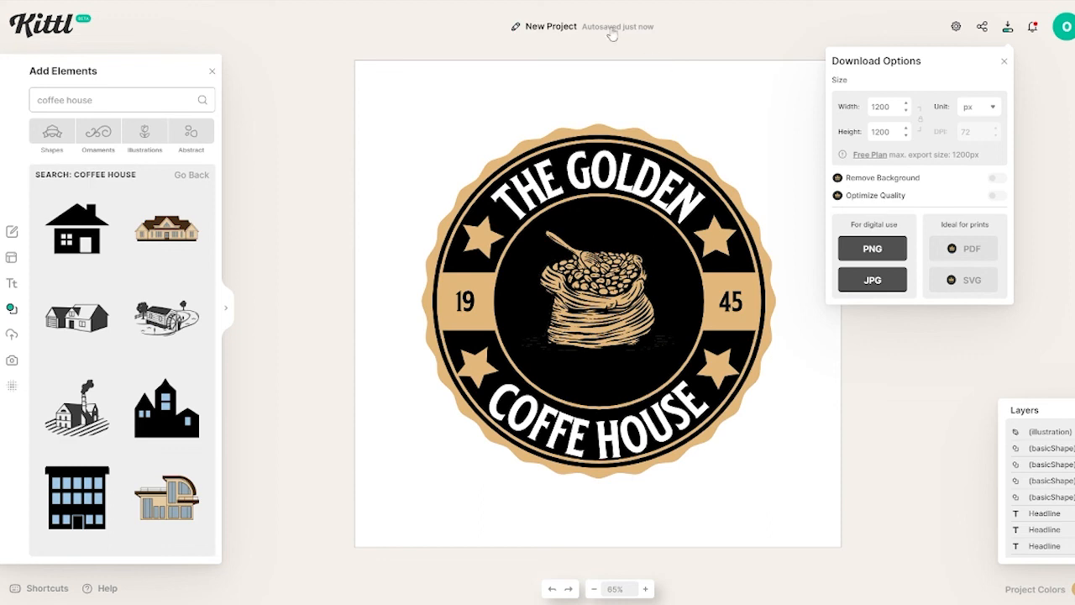
click(611, 32)
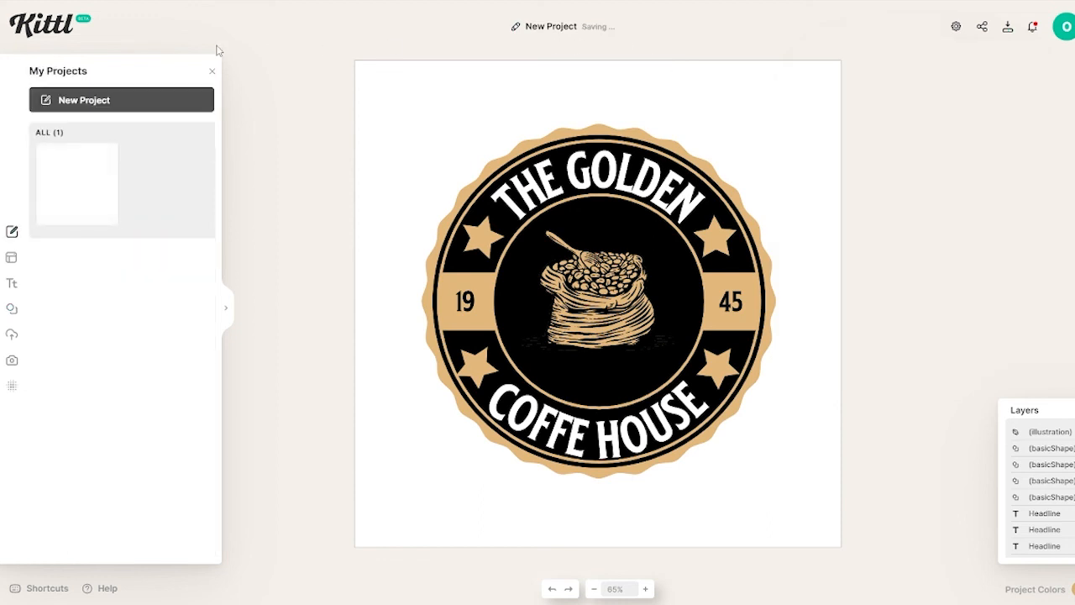
click(212, 72)
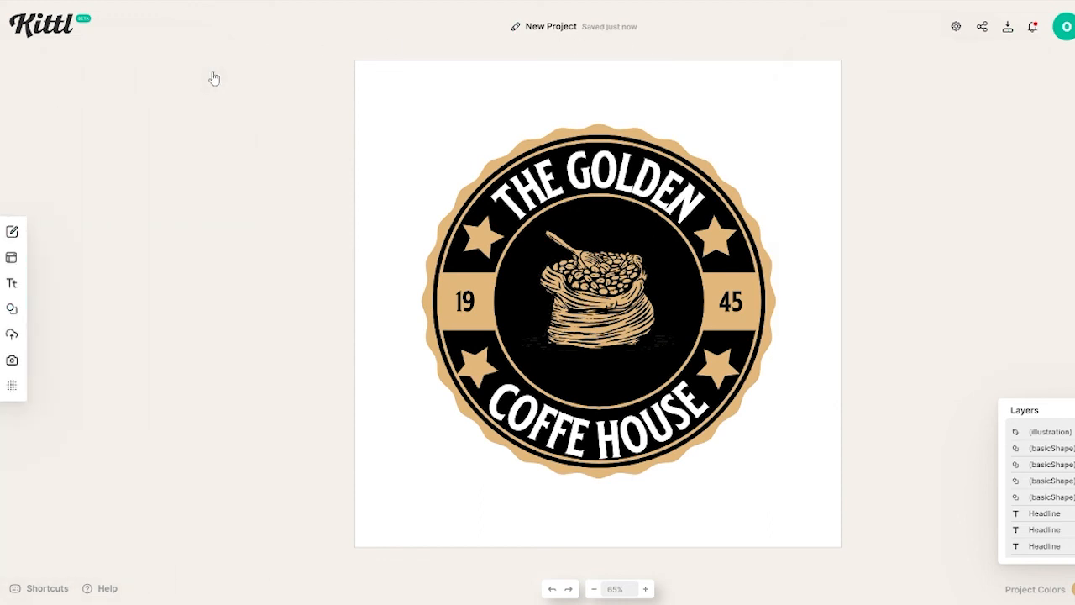